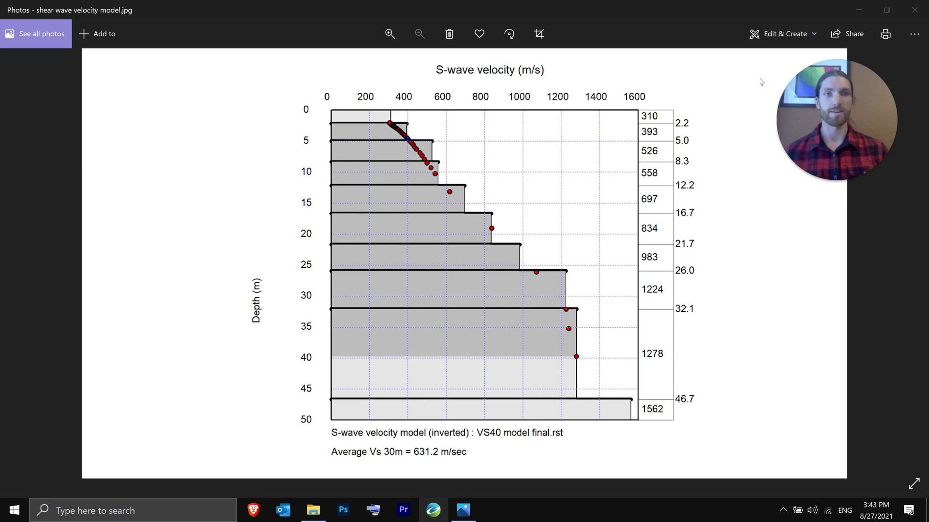
- Put away the shear wave velocity image, launch Pickwin95 from the file folder and maximize its window
left_click(853, 14)
double_click(208, 199)
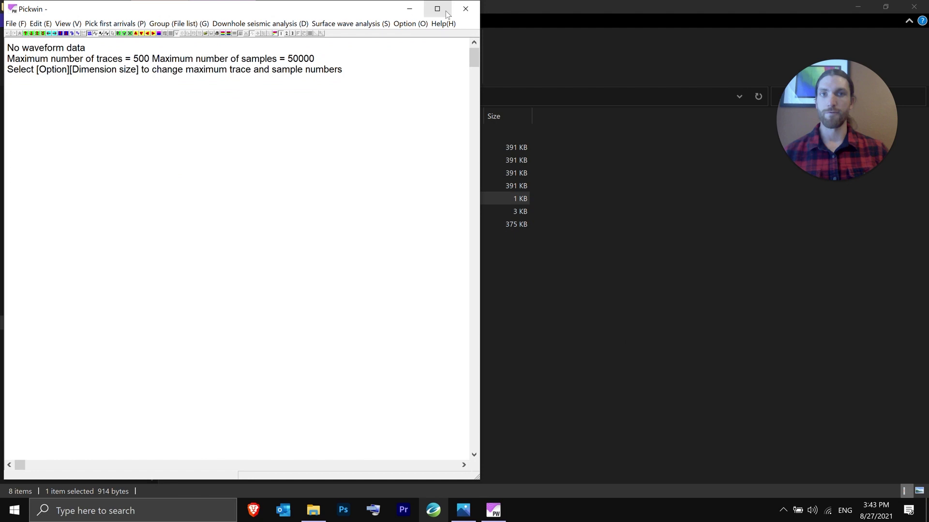
left_click(437, 7)
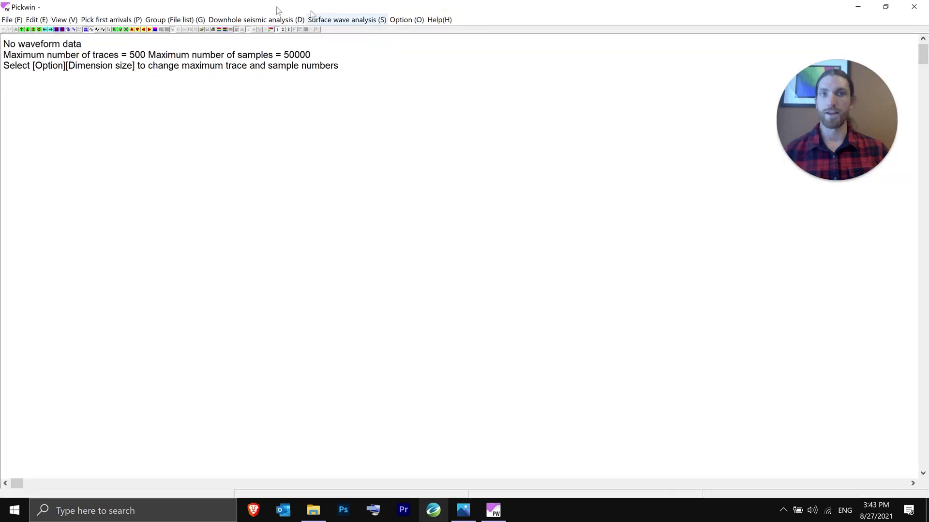
- Open waveform file 1 from the Staging folder and accept its trace and sampling information
left_click(13, 21)
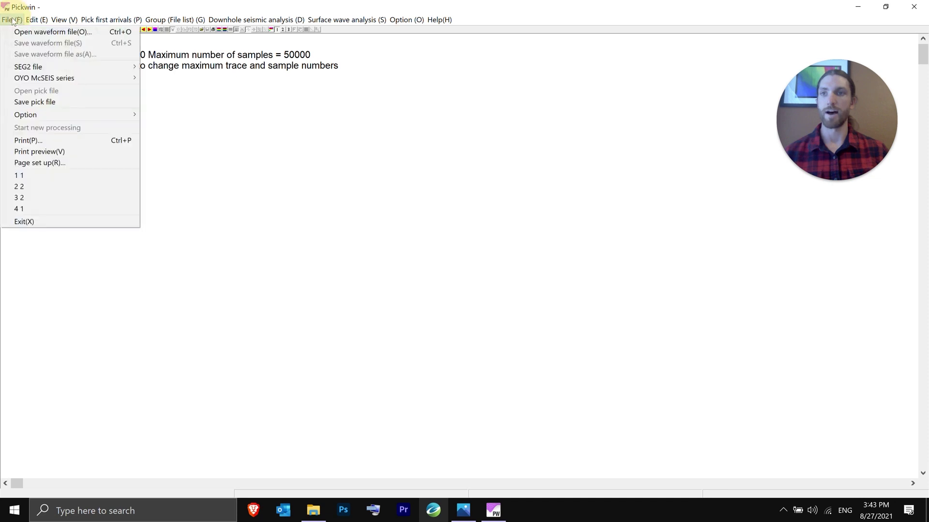
left_click(16, 32)
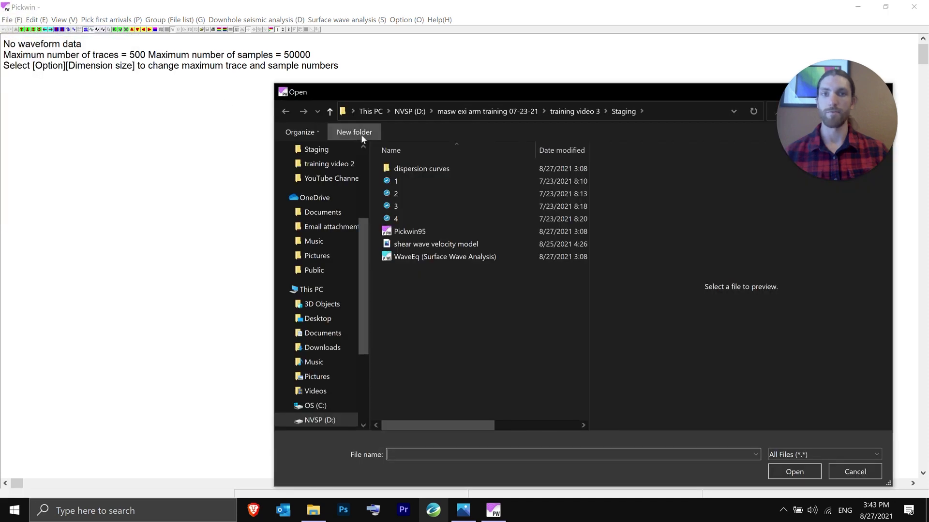
left_click(402, 182)
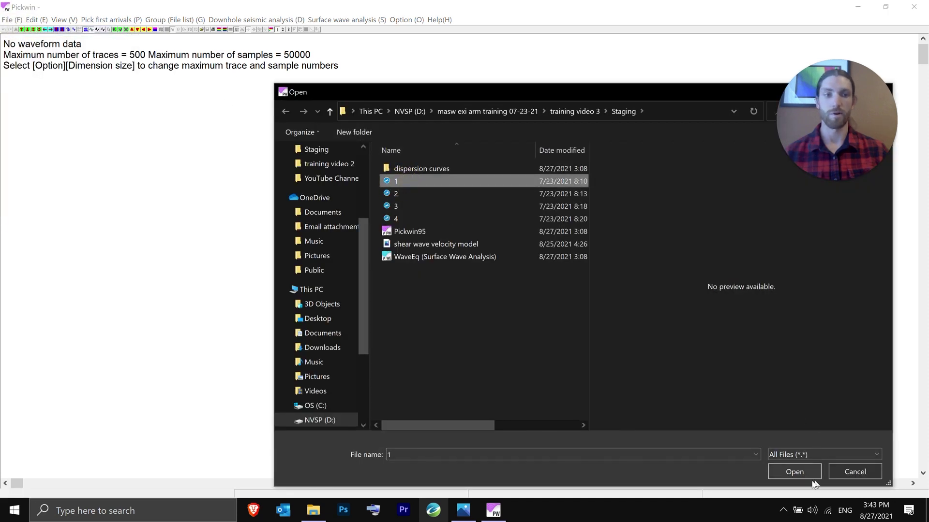
left_click(796, 475)
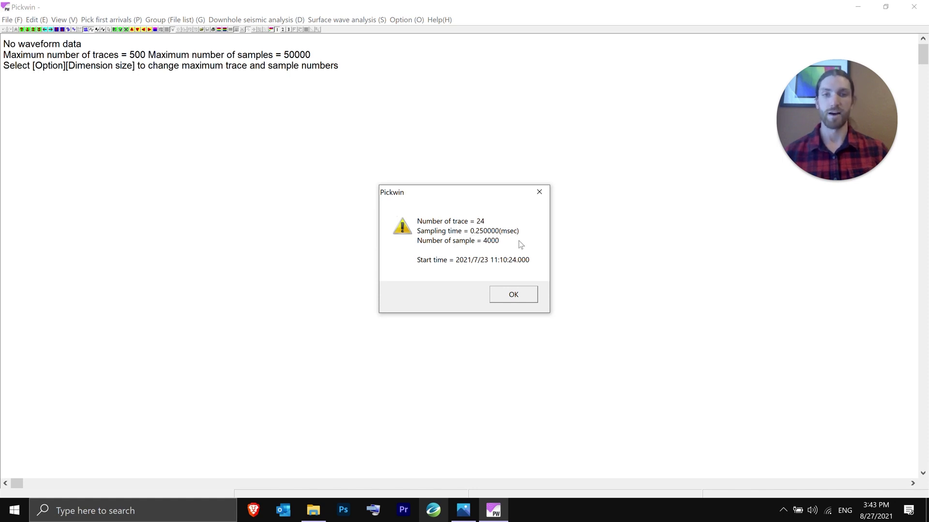
left_click(507, 298)
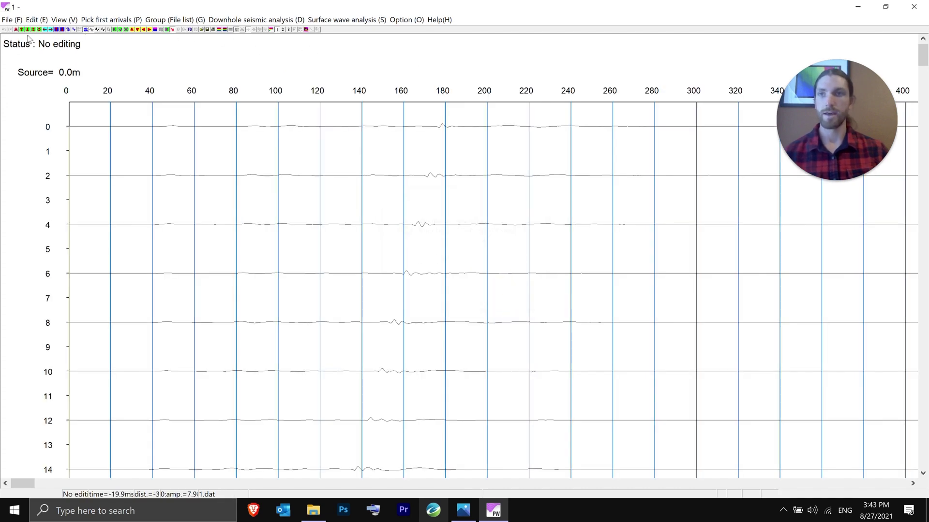
- Reduce the horizontal scale of the shot record until the whole 0 to 1000 ms time range fits the view
scroll(721, 315, "down", 5)
scroll(709, 324, "up", 6)
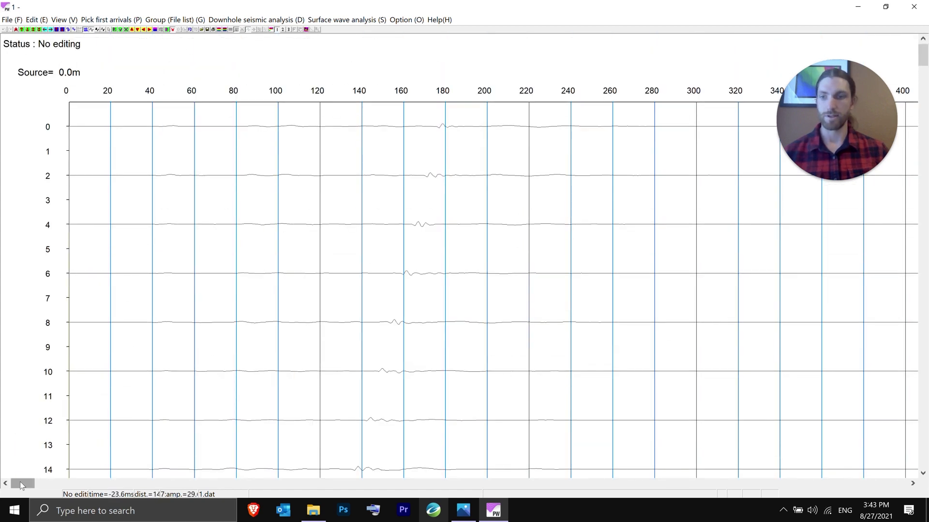
mouse_move(20, 483)
left_mouse_down()
mouse_move(94, 482)
mouse_move(3, 477)
left_mouse_up()
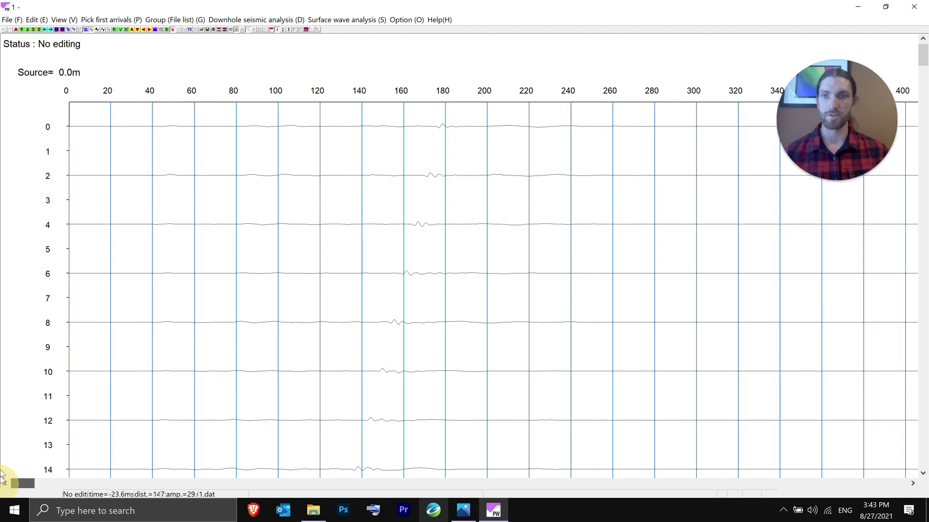
left_click(45, 30)
left_click(45, 30)
left_click(45, 30)
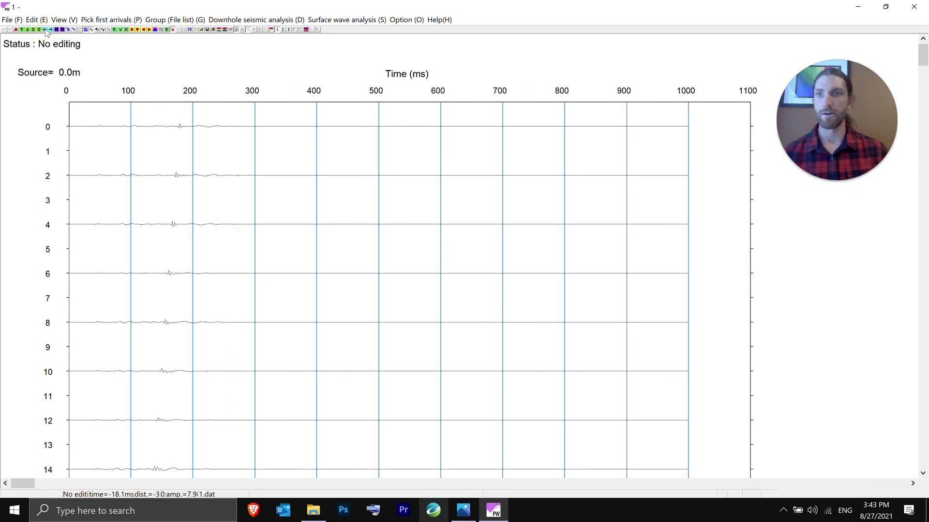
left_click(45, 30)
left_click(45, 30)
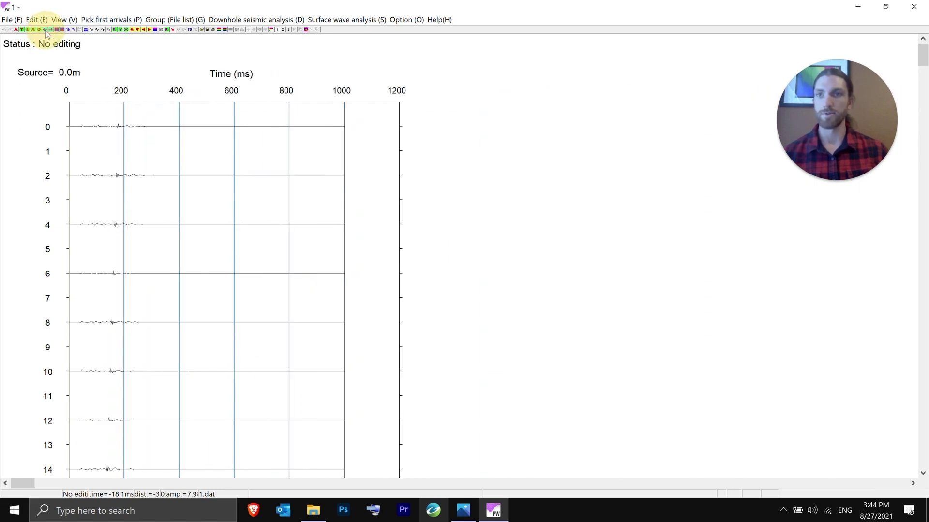
left_click(50, 30)
left_click(50, 30)
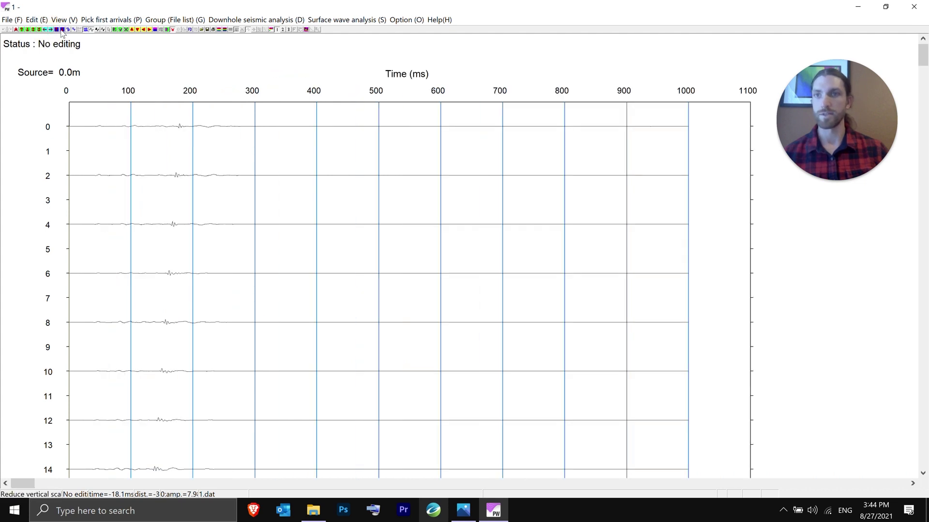
- Reduce the vertical scale of the shot record until all traces from 0 to 46 m fit the view
left_click(62, 30)
left_click(61, 30)
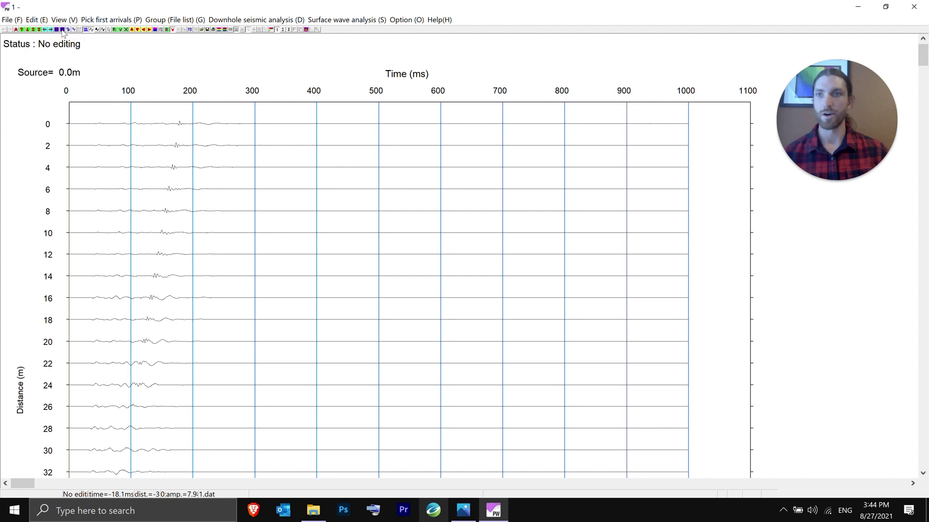
left_click(62, 30)
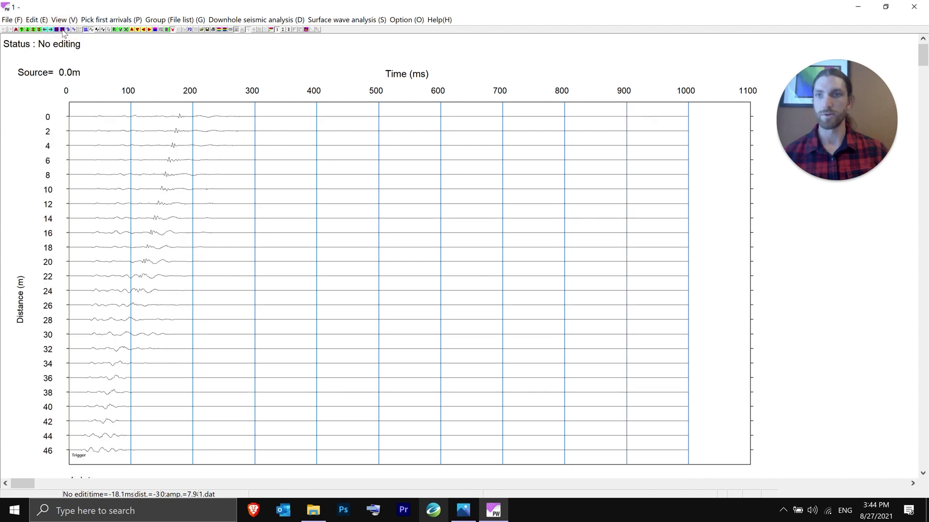
left_click(62, 30)
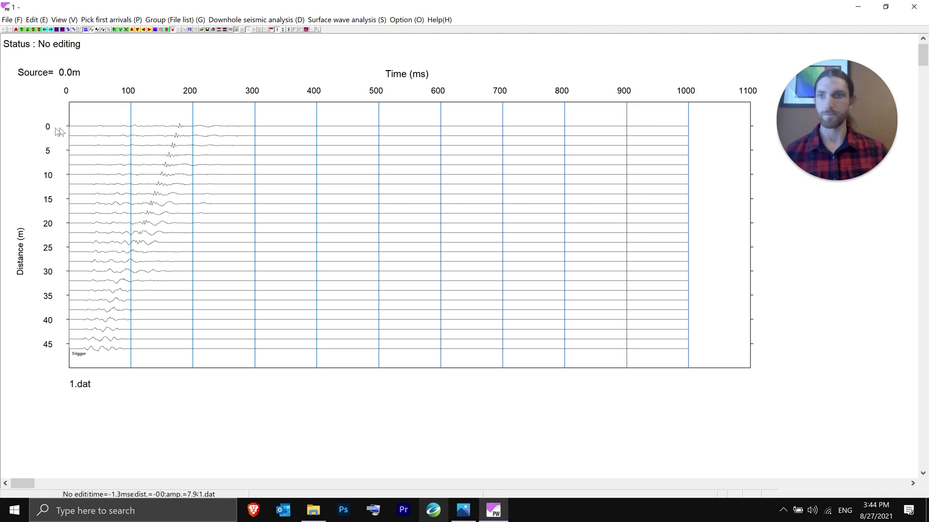
left_click(66, 350)
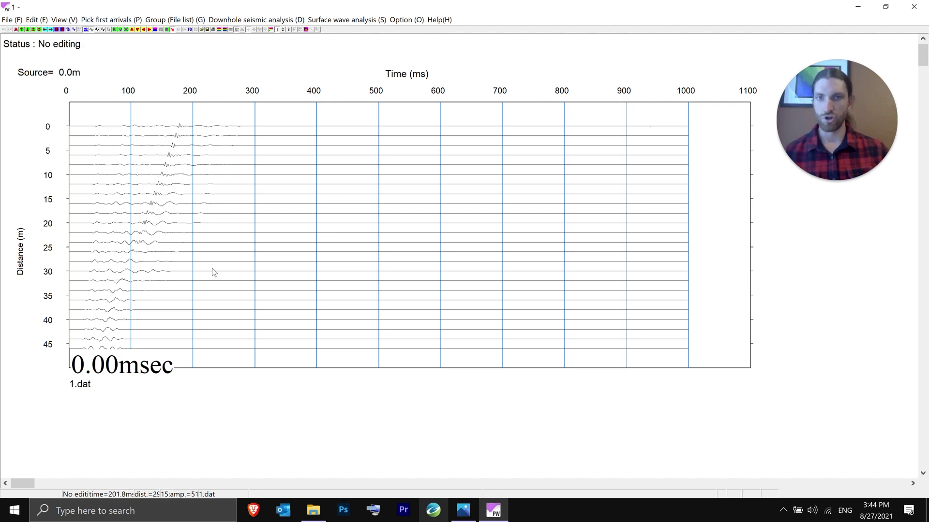
- Increase the waveform amplitude and clip the traces so that neighbouring waveforms do not overlap
left_click(21, 30)
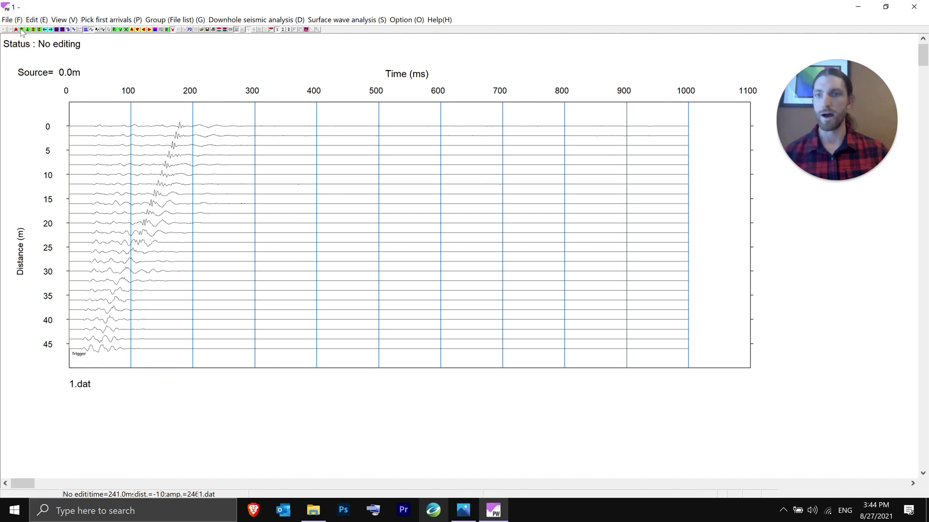
left_click(21, 30)
left_click(21, 30)
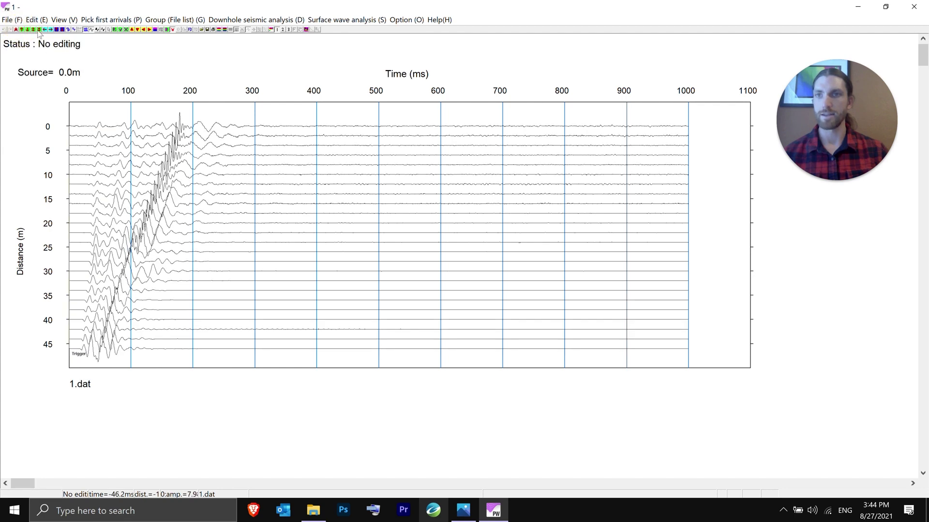
left_click(34, 30)
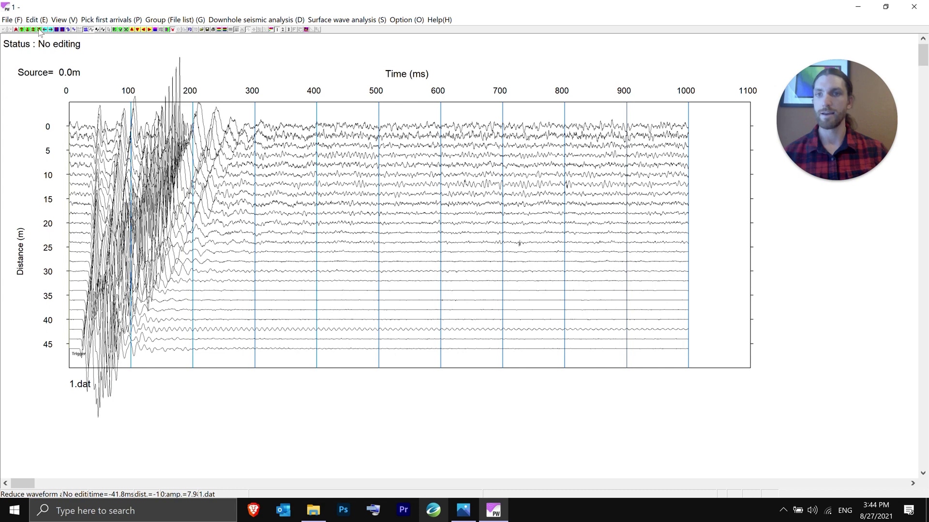
left_click(39, 30)
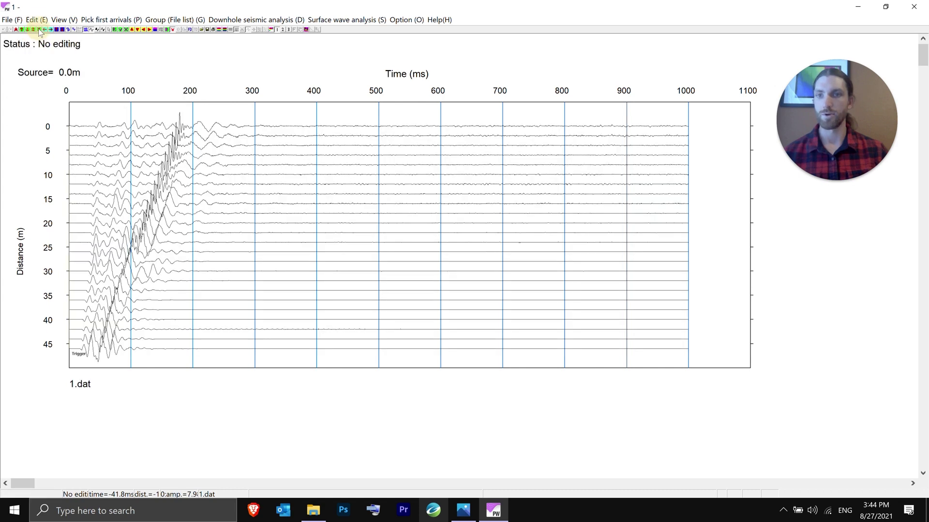
left_click(69, 30)
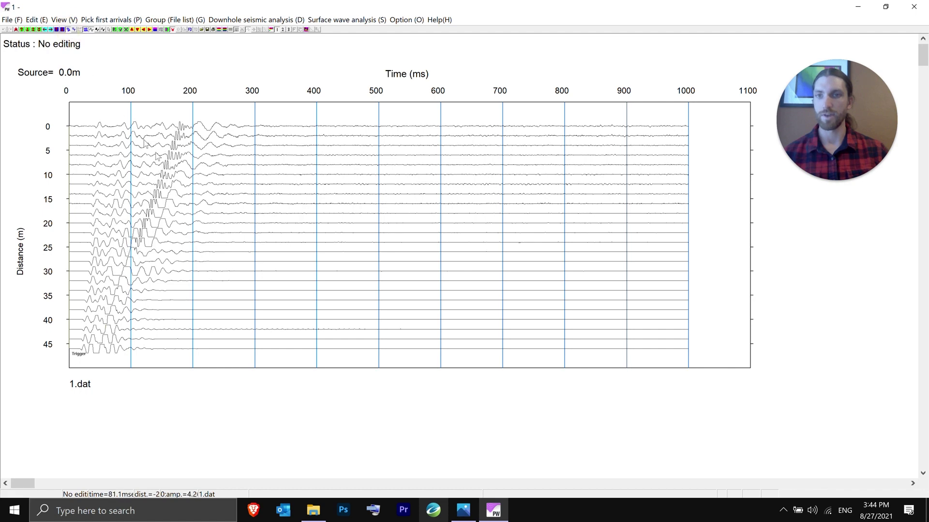
left_click(24, 29)
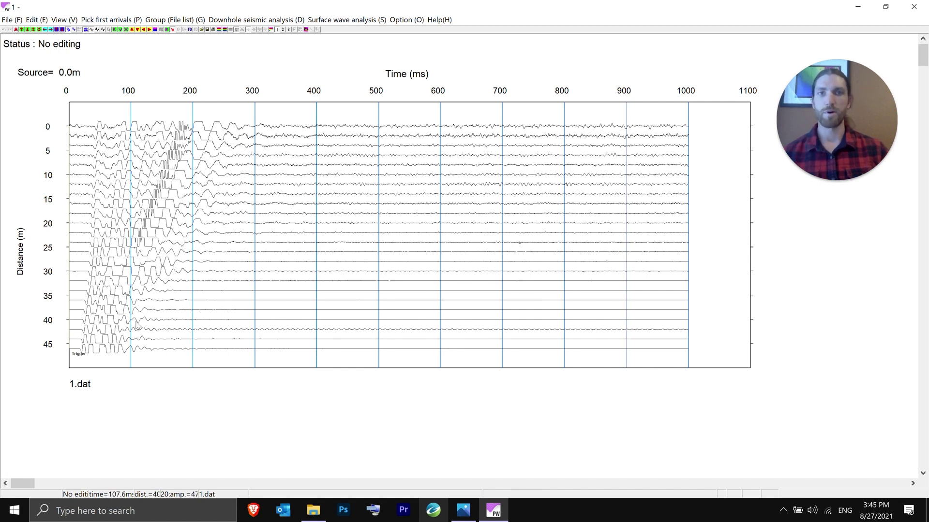
- Run the phase velocity-frequency transformation on the record, with end values of 3000 m/s and 50 Hz
left_click(10, 20)
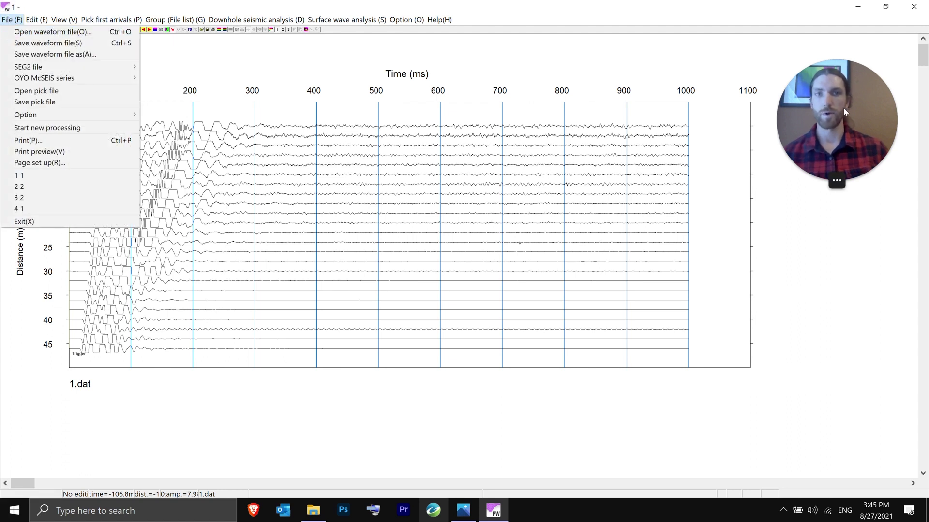
left_click(332, 20)
left_click(331, 20)
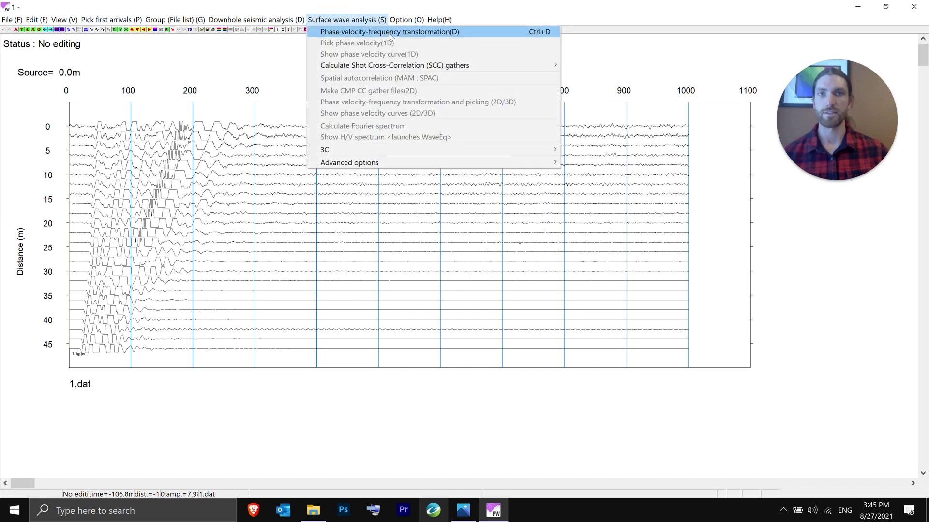
left_click(365, 31)
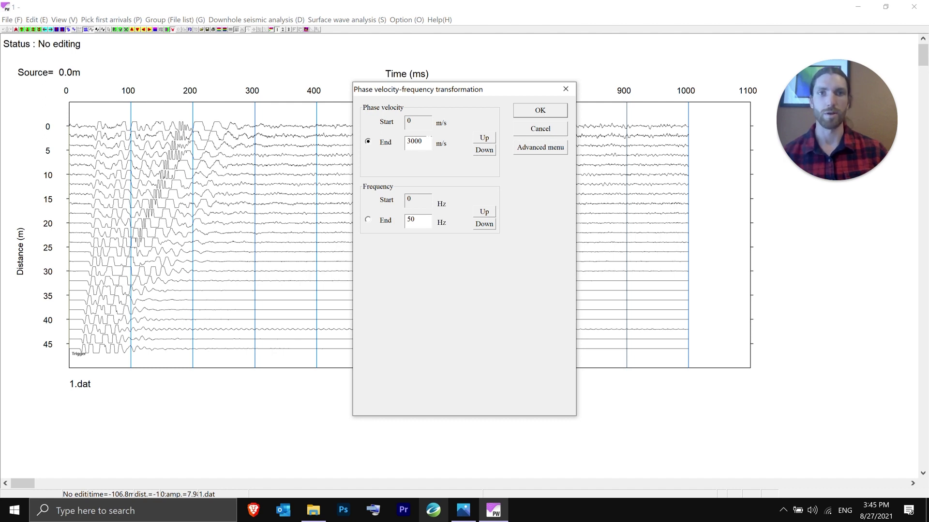
left_click(539, 111)
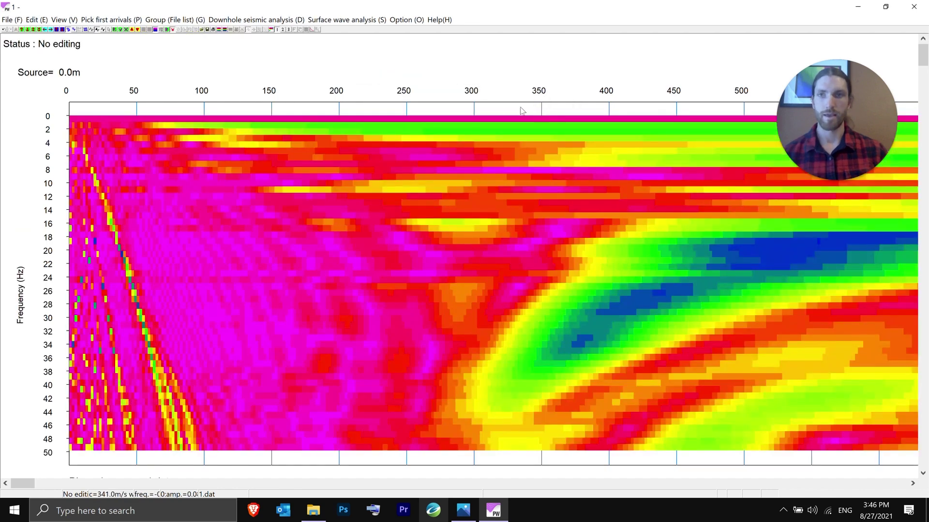
- Reduce the horizontal and vertical scales of the dispersion image so the full 0 to 50 Hz range and most phase velocities fit
left_click(45, 30)
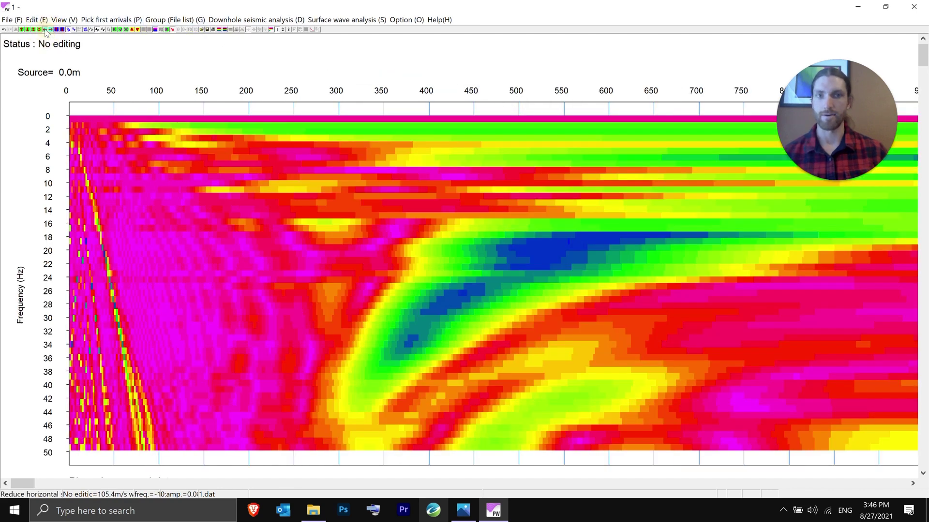
left_click(45, 30)
left_click(45, 29)
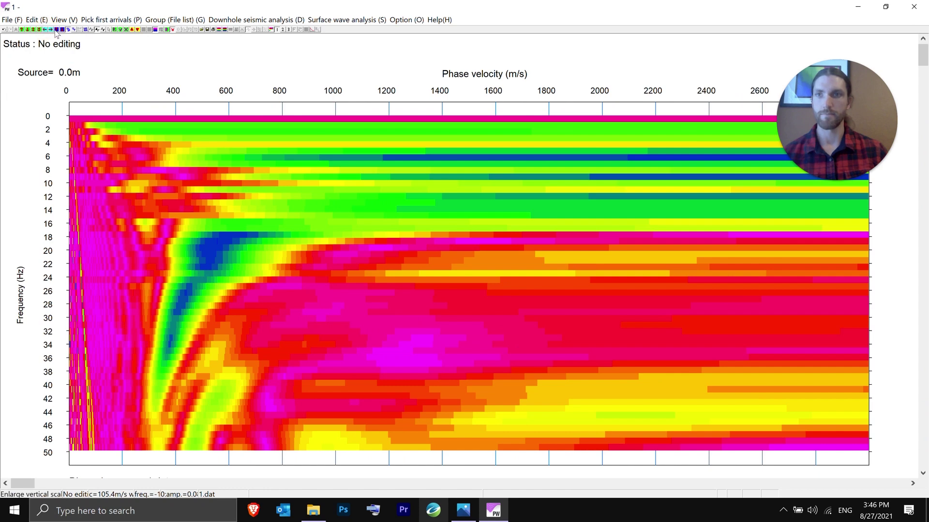
left_click(63, 29)
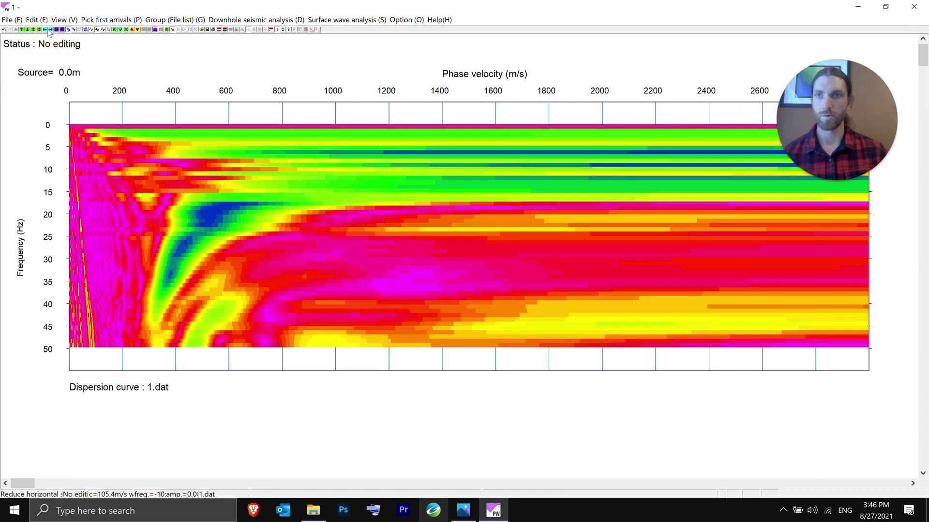
left_click(49, 30)
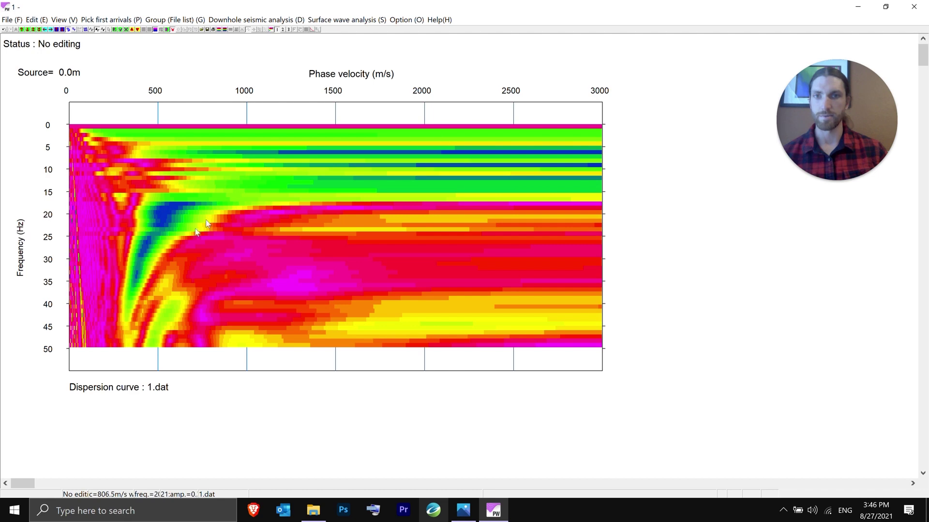
left_click(48, 30)
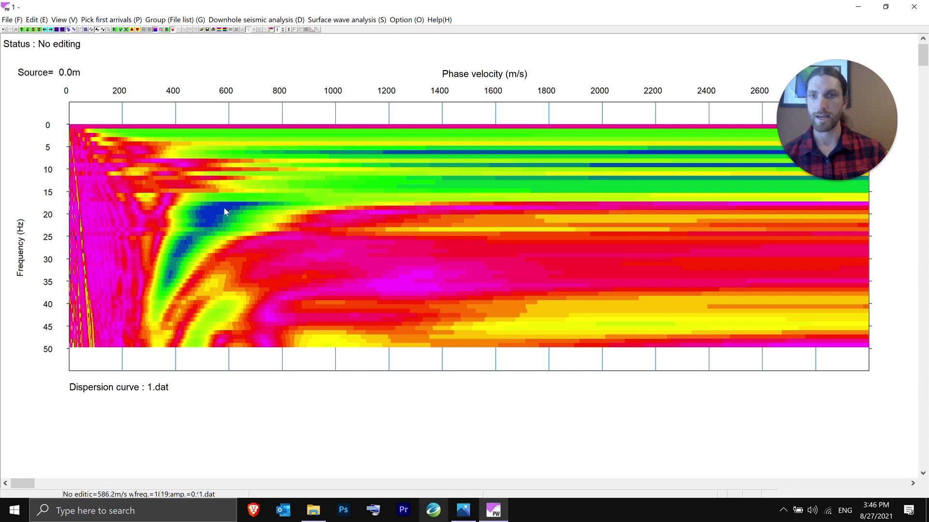
- Pick the 1D phase velocities of the dispersion image between 5 Hz minimum and 50 Hz maximum frequency
left_click(359, 23)
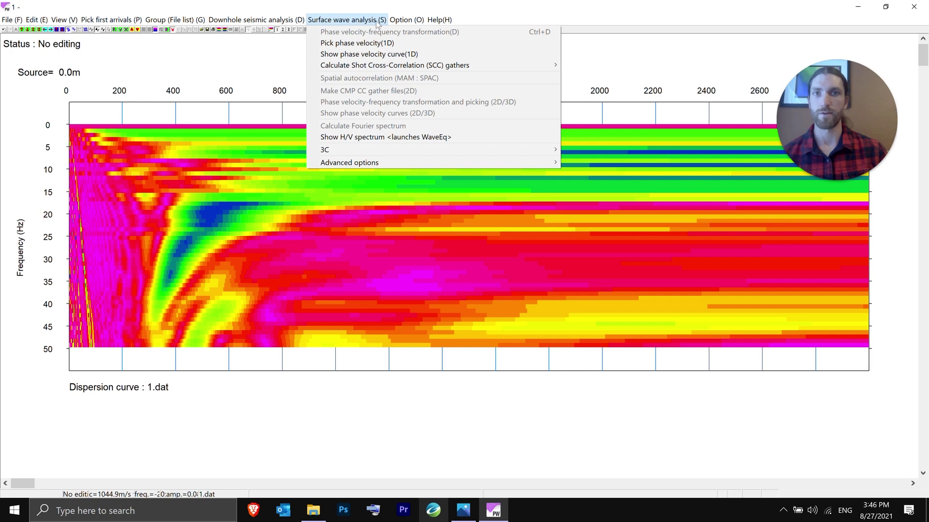
left_click(367, 44)
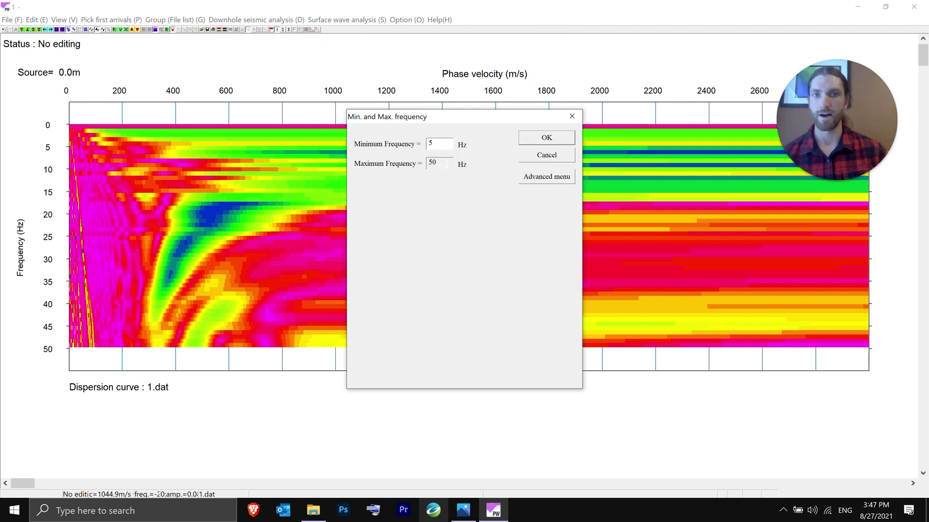
left_click(536, 140)
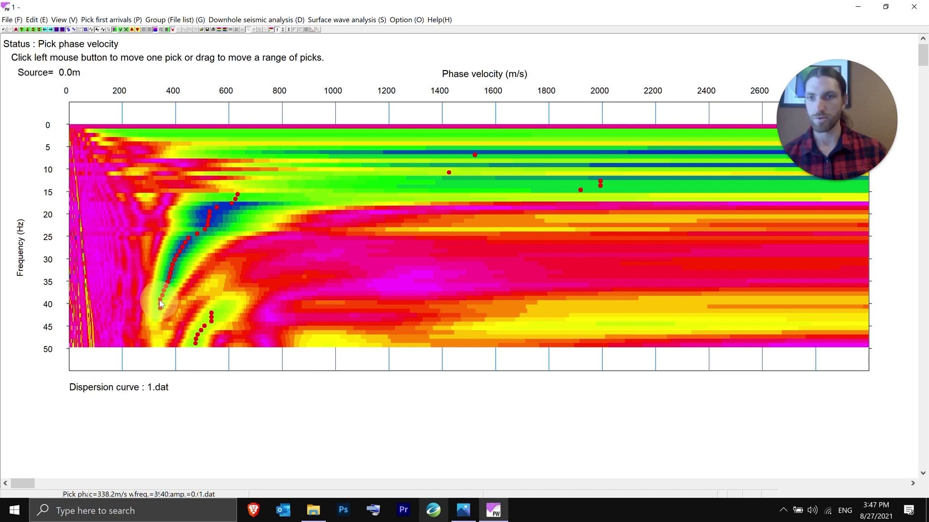
- Move the stray phase velocity picks onto the fundamental-mode trend between about 17 and 44 Hz on the dispersion image
left_click_drag(160, 303, 154, 321)
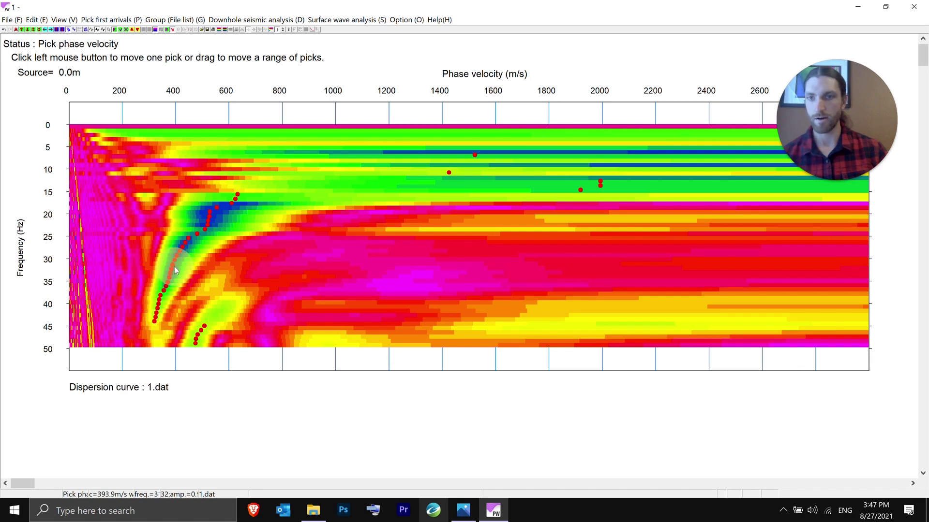
mouse_move(174, 261)
left_mouse_down()
mouse_move(168, 280)
mouse_move(195, 236)
mouse_move(171, 271)
left_mouse_up()
left_click(185, 245)
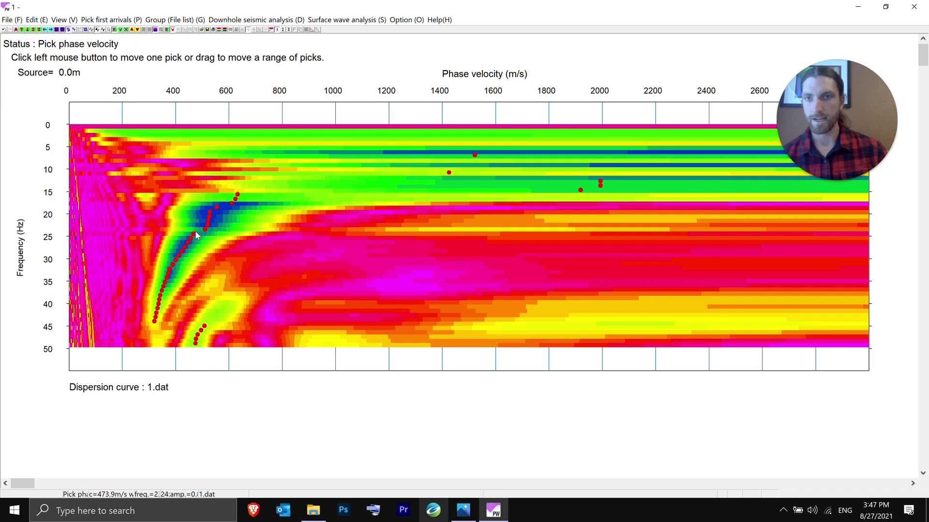
left_click_drag(197, 229, 233, 207)
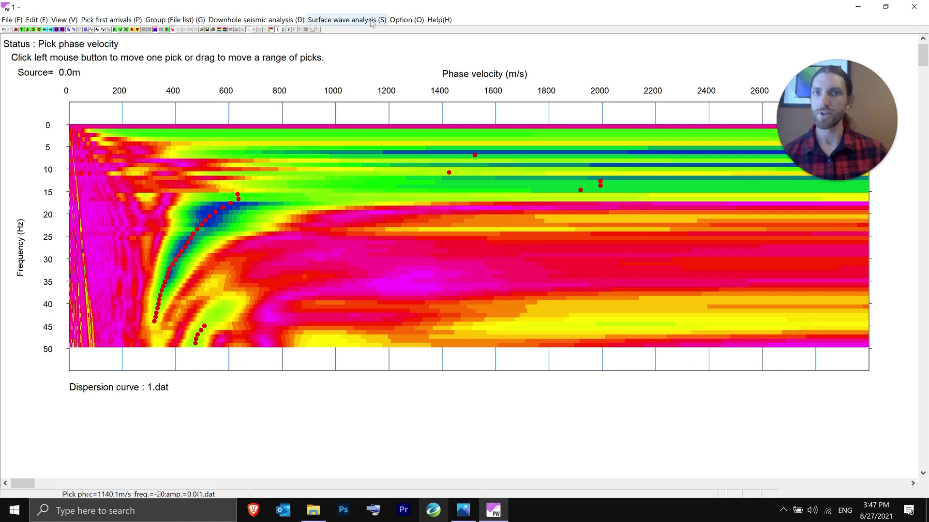
- Show the 1D phase velocity curve in WaveEq as a Rayleigh wave, skip the geographic coordinates, and maximize the window
left_click(338, 22)
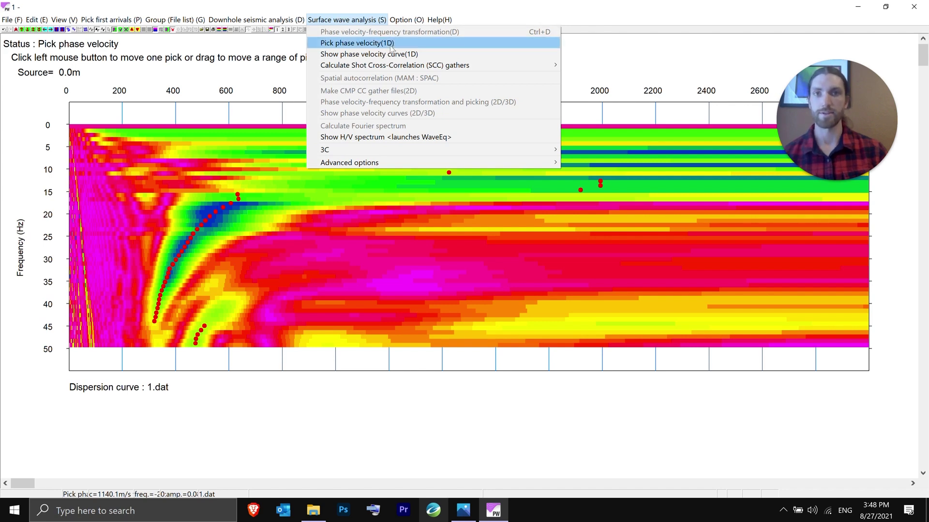
left_click(343, 58)
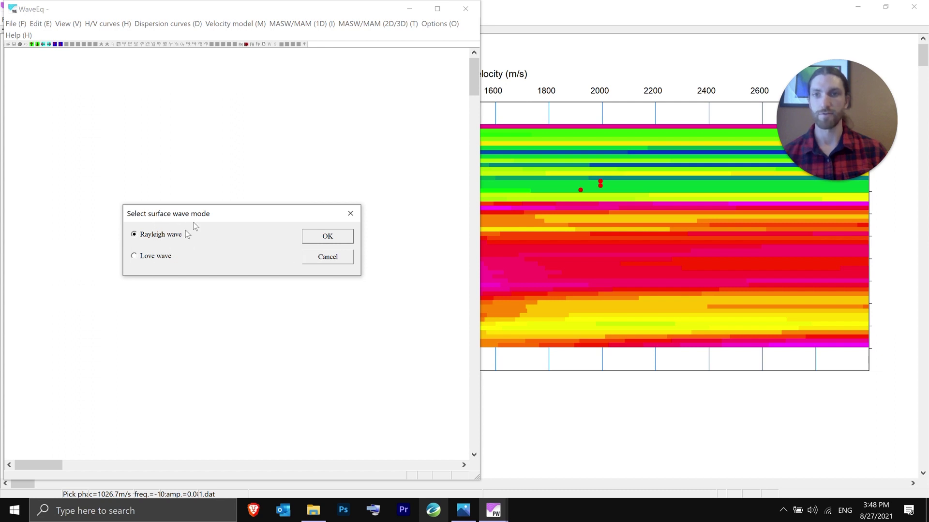
left_click(311, 241)
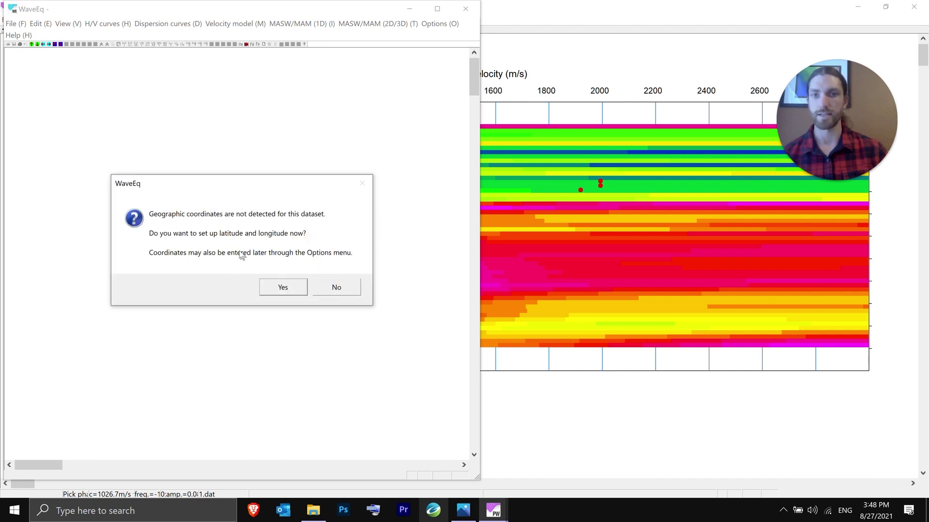
left_click(336, 287)
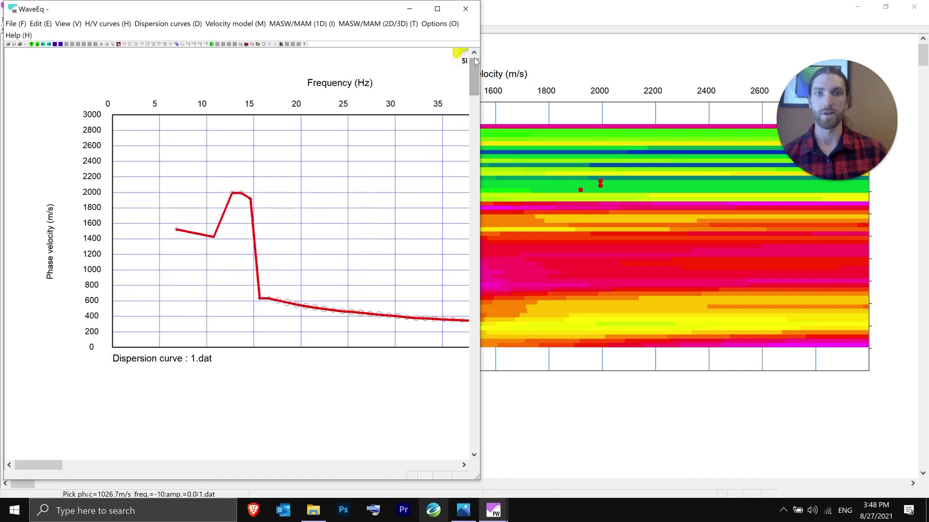
left_click(442, 10)
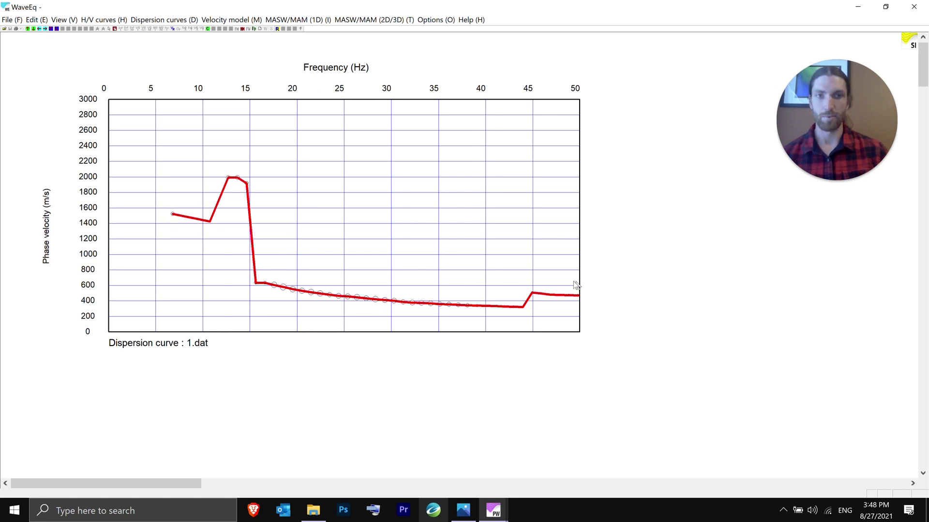
- Start deleting picks outside a gate and set the lower frequency gate at about 17 Hz
left_click(175, 22)
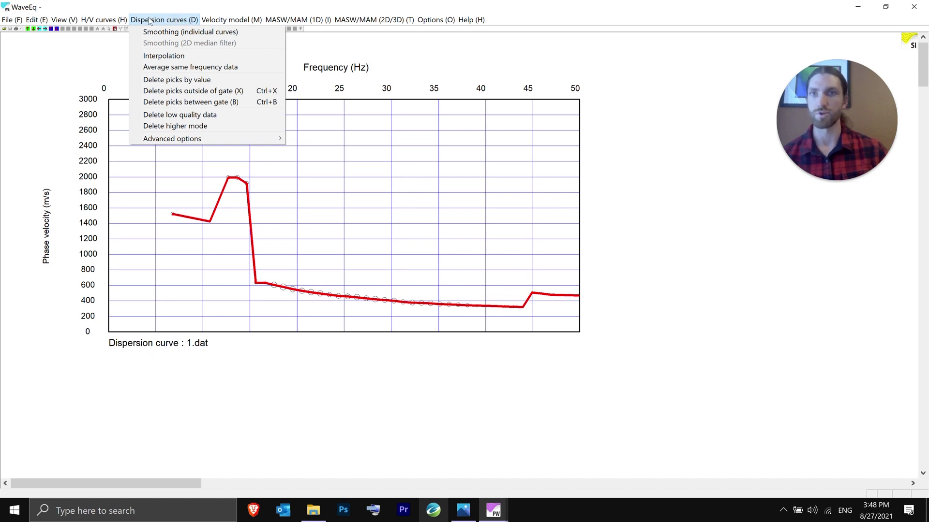
left_click(155, 93)
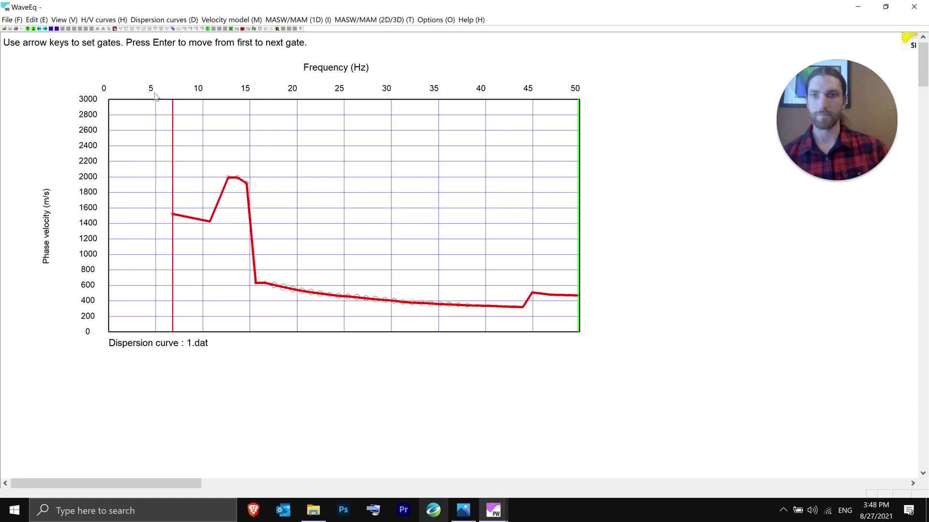
key("Right")
key("Right")
key("Right")
key("Right")
key("Right")
key("Right")
key("Right")
key("Right")
key("Right")
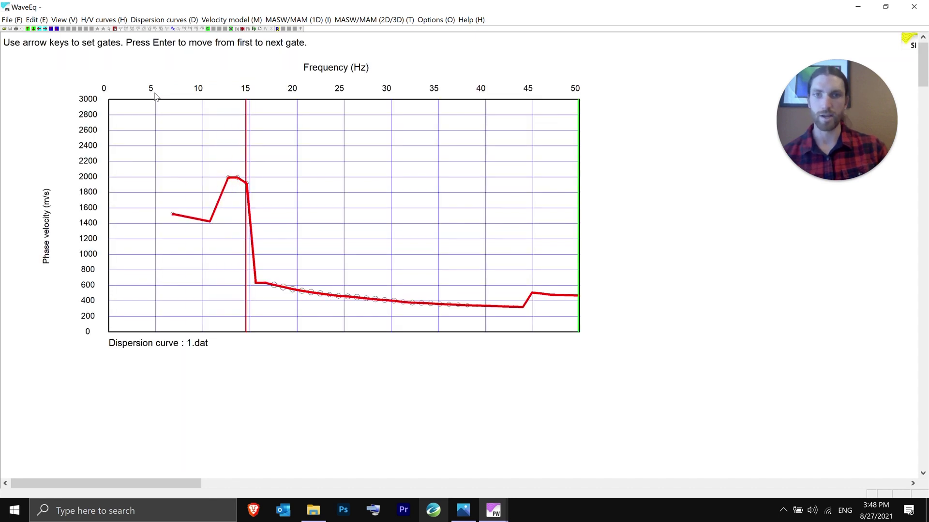
key("Right")
key("Right")
key("Left")
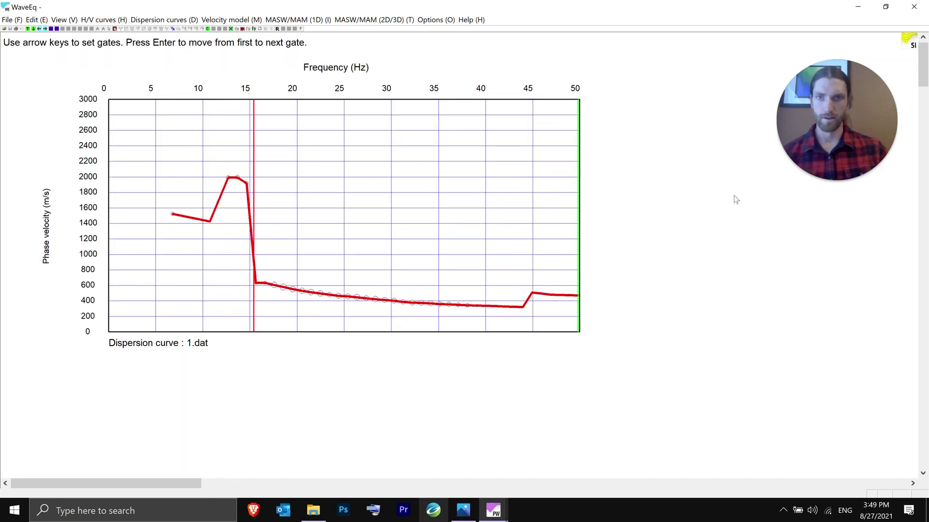
key("Left")
key("Left")
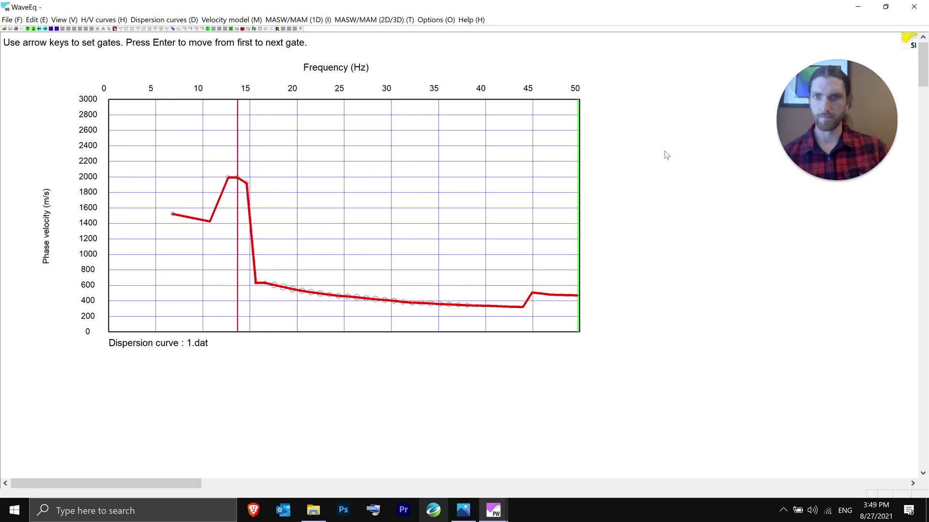
key("Right")
key("Right")
key("Right")
key("Right")
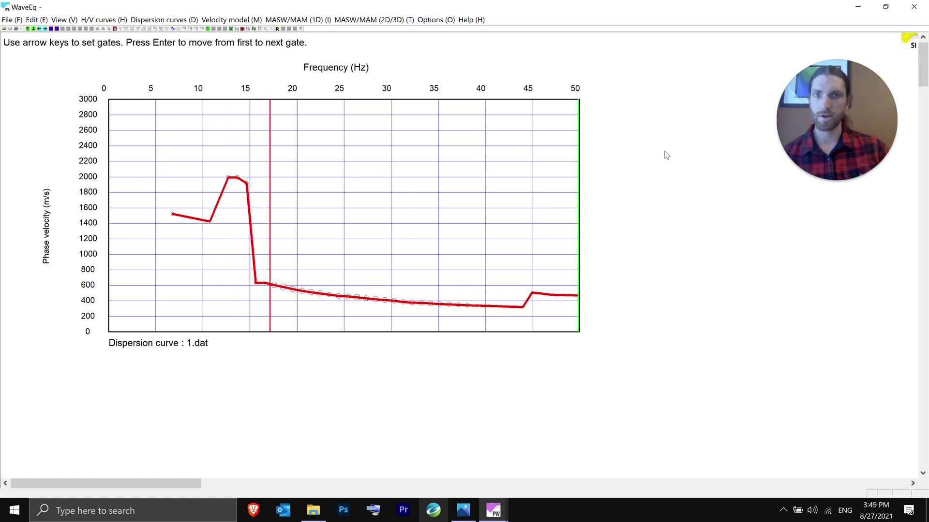
key("Left")
key("Left")
key("Left")
key("Left")
key("Left")
key("Right")
key("Right")
key("Right")
key("Right")
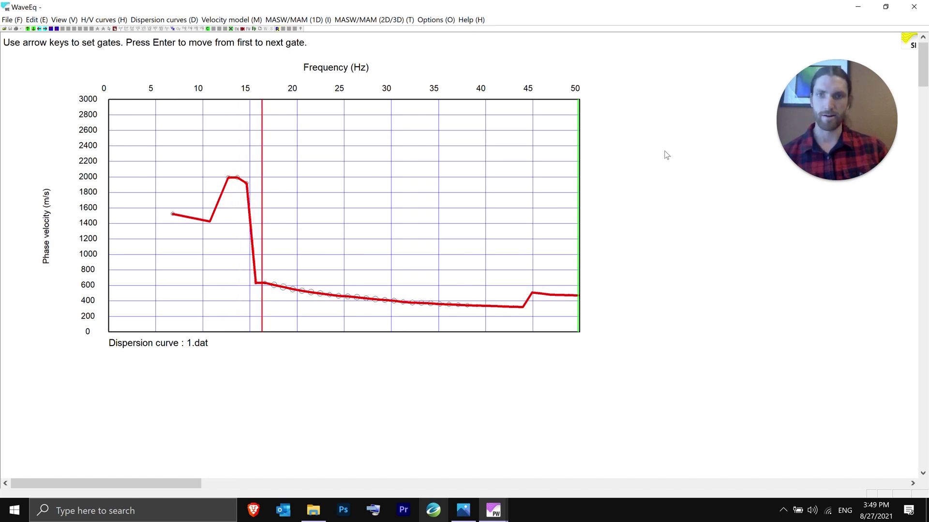
key("Left")
key("Right")
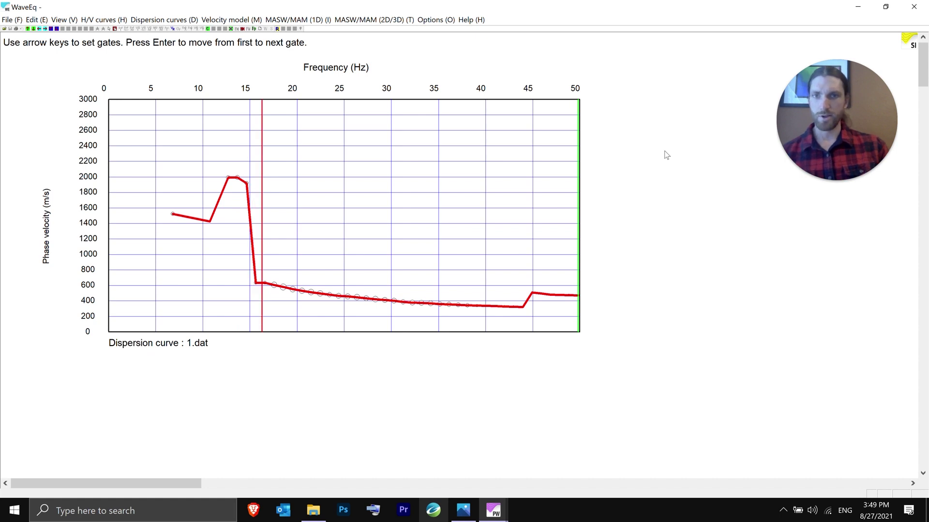
key("Right")
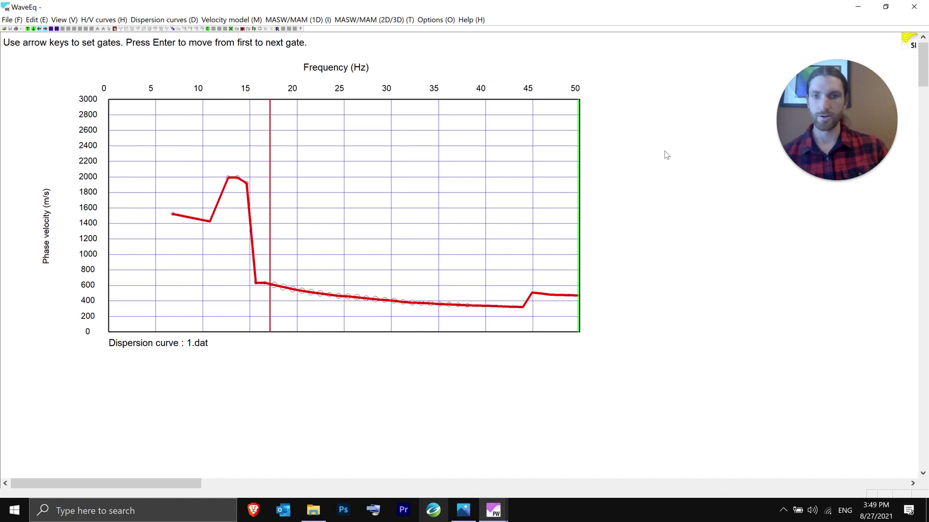
- Set the upper frequency gate at about 44 Hz and delete the picks outside the two gates
key("Return")
key("Left")
key("Left")
key("Left")
key("Left")
key("Left")
key("Left")
key("Left")
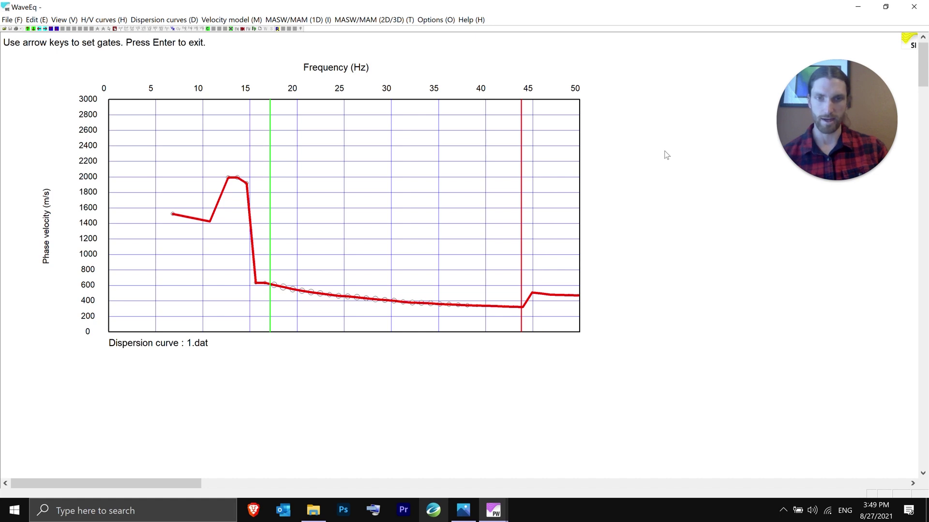
key("Right")
key("Left")
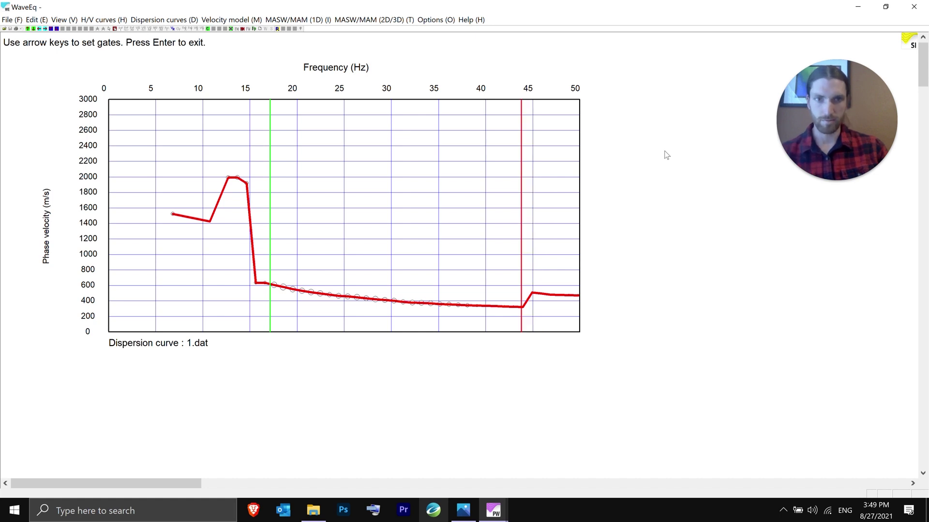
key("Right")
key("Right")
key("Left")
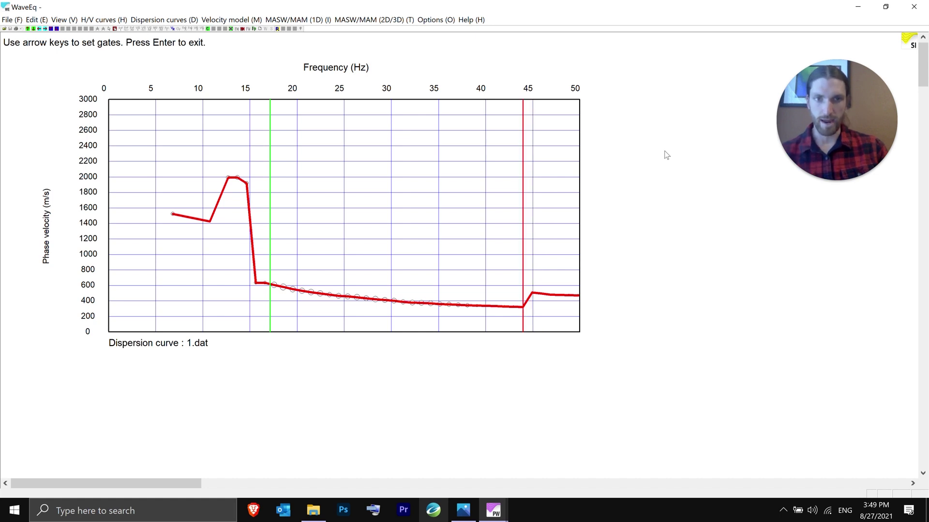
key("Left")
key("Right")
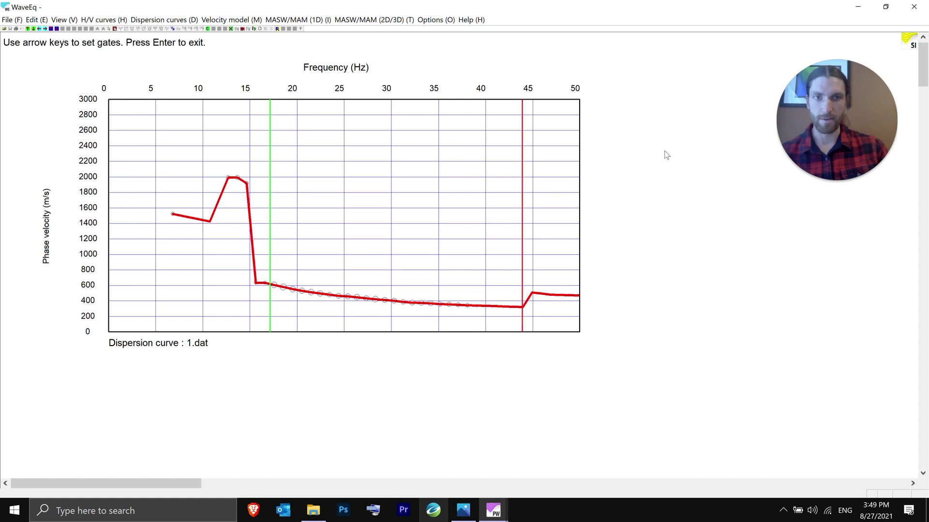
key("Left")
key("Right")
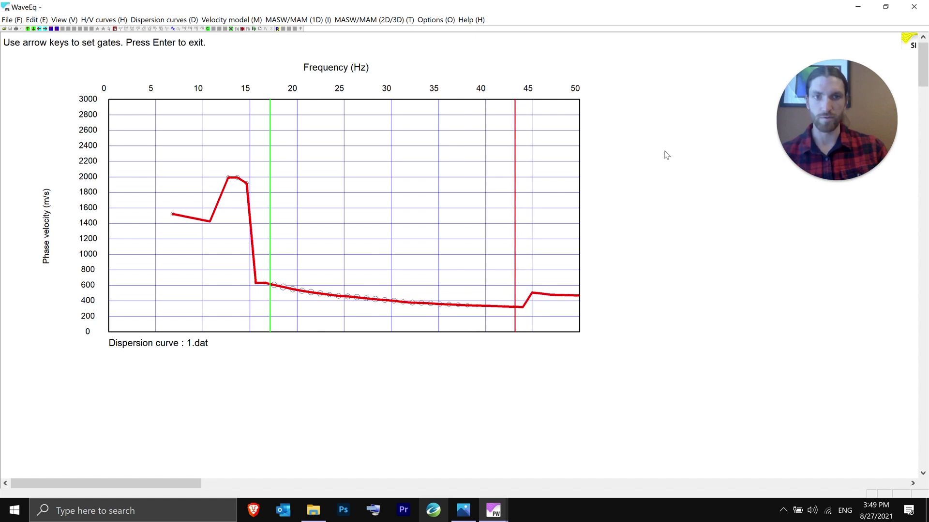
key("Right")
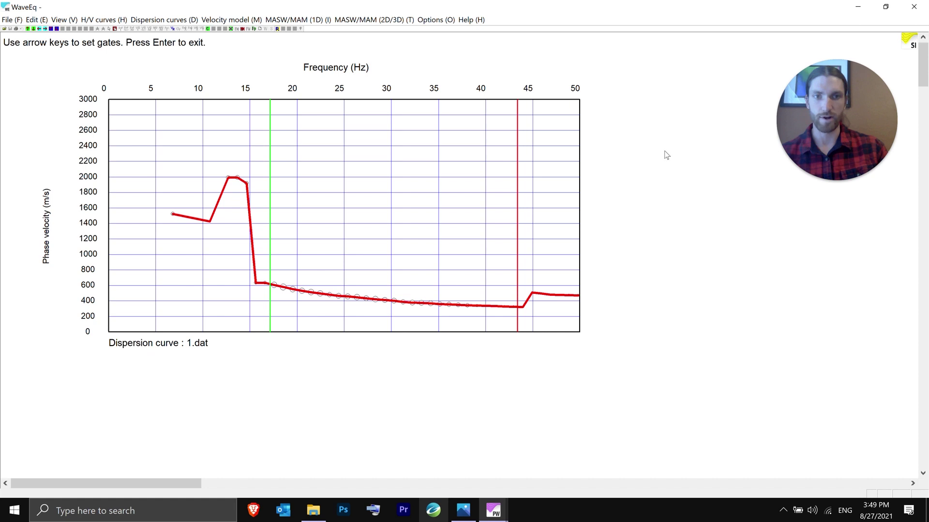
key("Right")
key("Right")
key("Right")
key("Right")
key("Right")
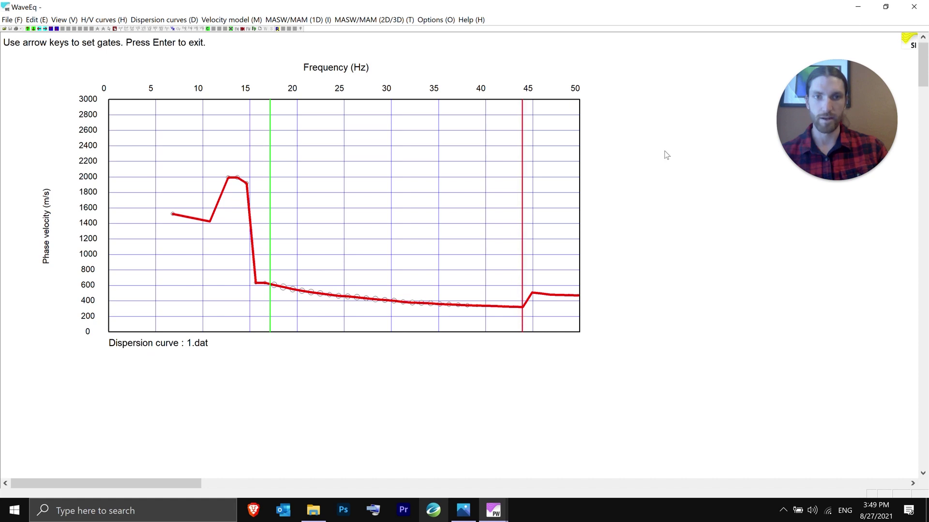
key("Return")
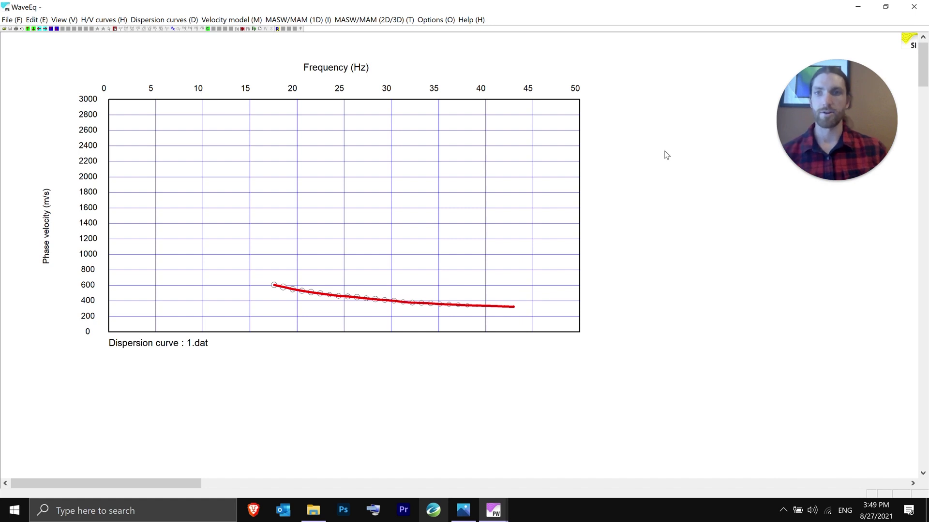
- Set the phase velocity axis maximum to 2000 m/s and enlarge the vertical scale of the dispersion curve plot
left_click(64, 20)
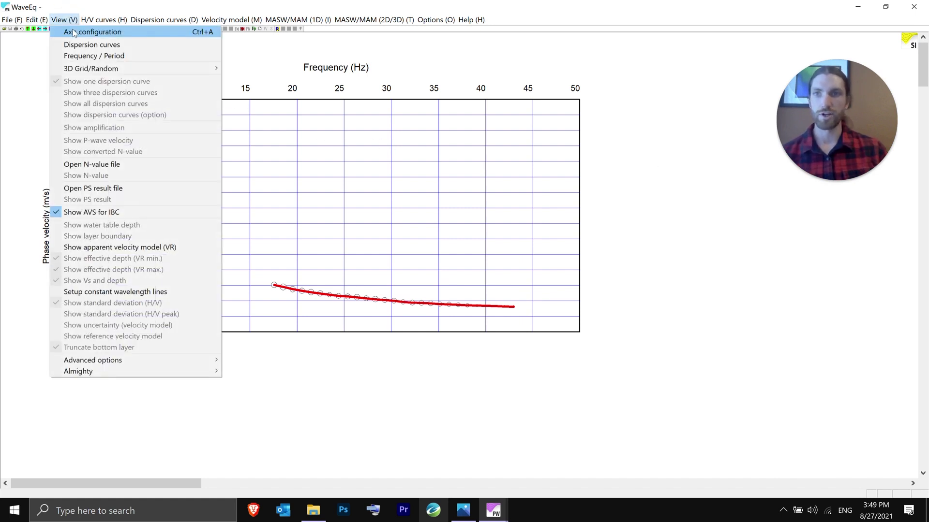
left_click(72, 32)
double_click(436, 264)
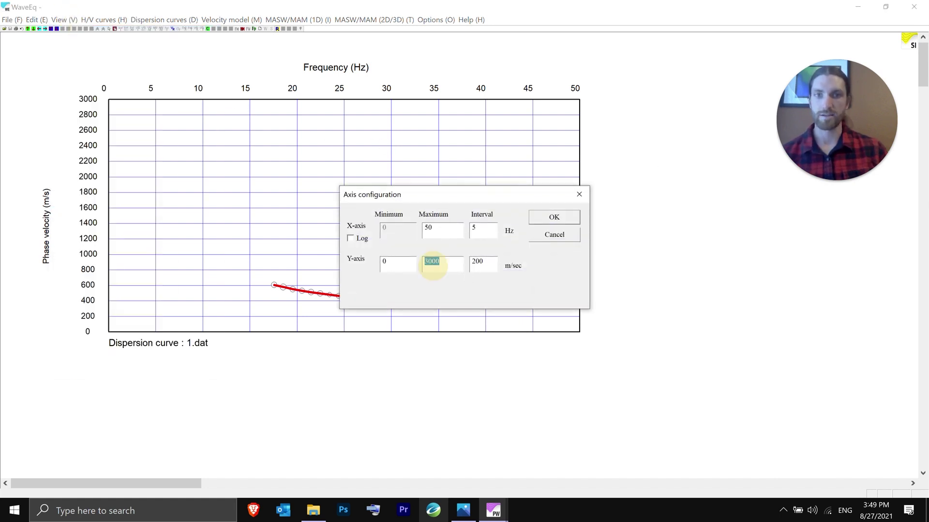
type("2000")
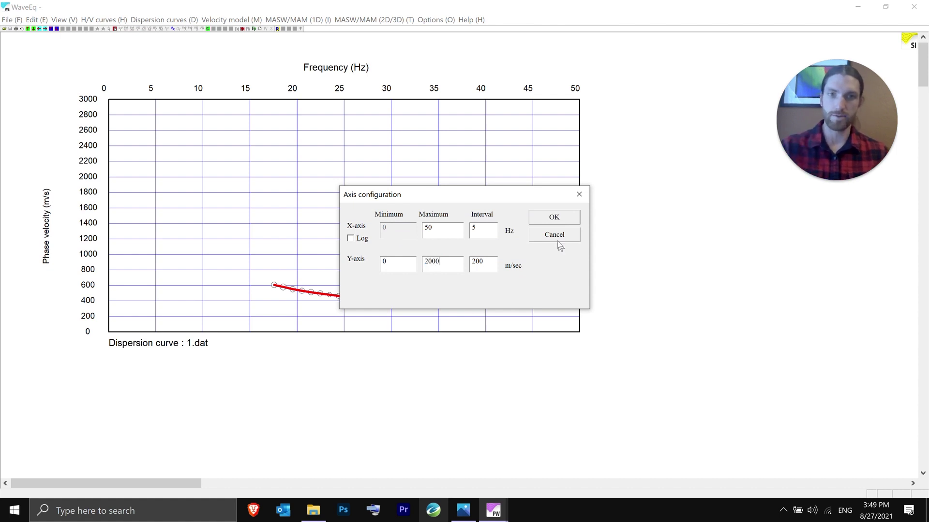
left_click(554, 218)
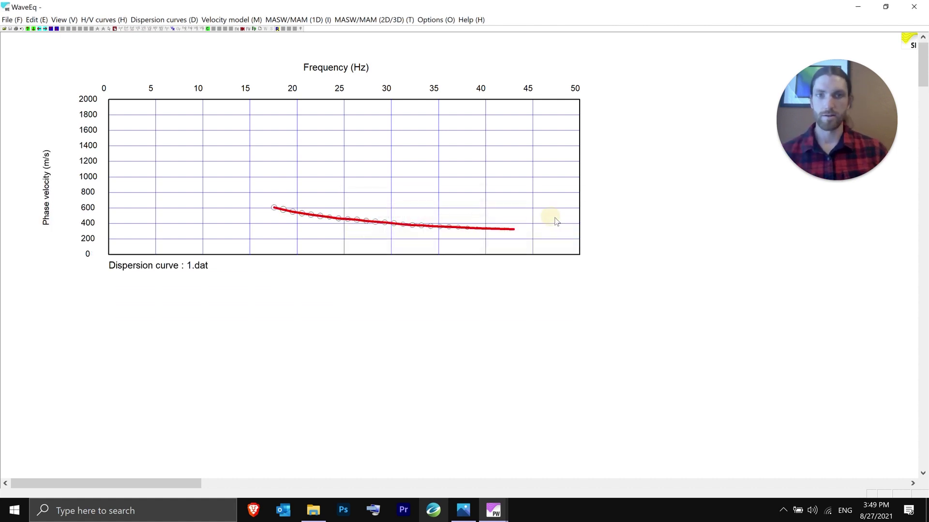
left_click(52, 30)
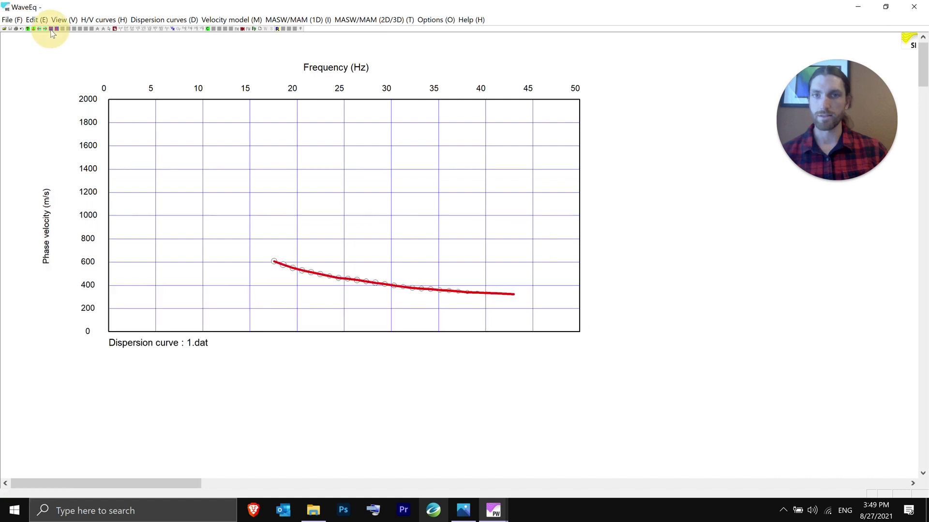
left_click(61, 20)
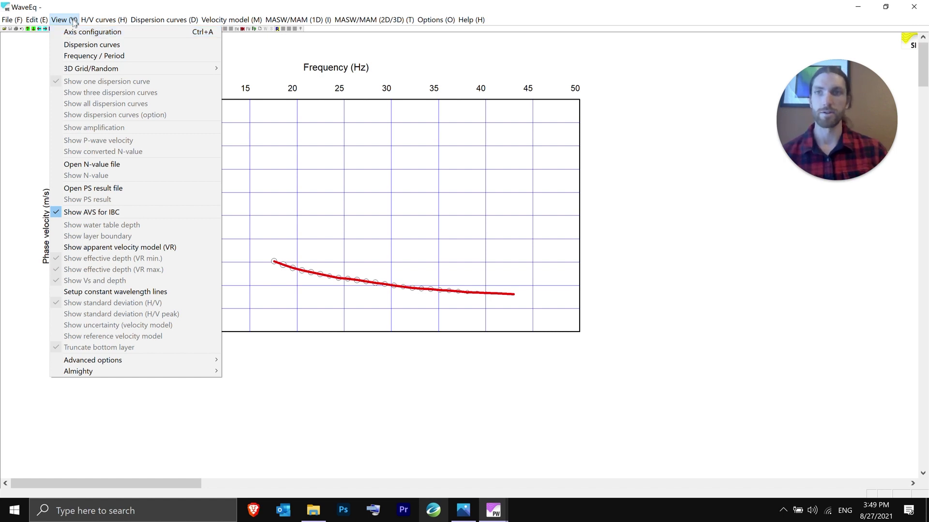
left_click(70, 32)
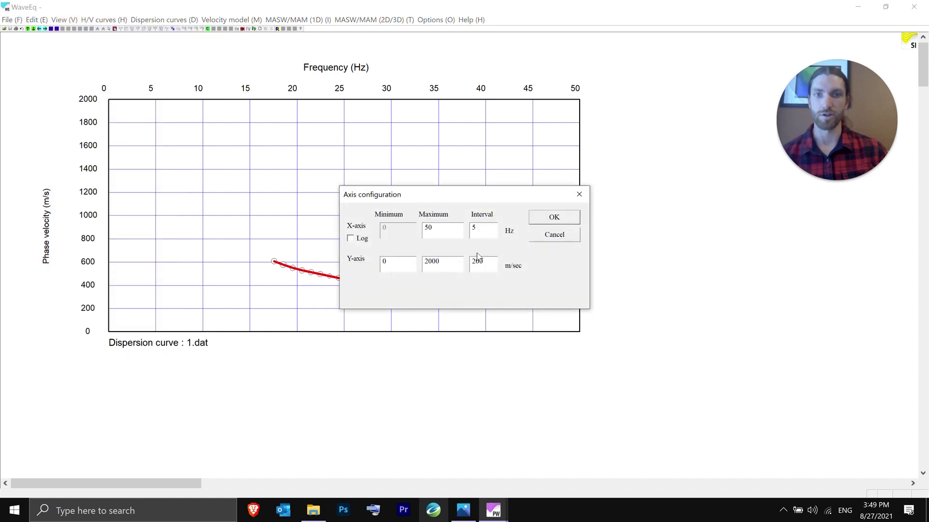
left_click(553, 217)
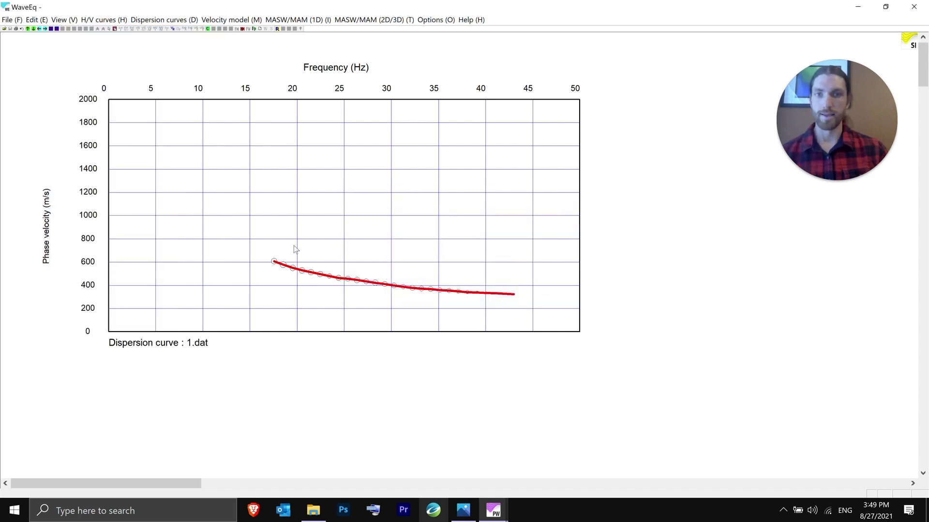
- Start saving the 1D phase velocity curve as an .rst file and browse to the training video 3\Staging\dispersion curves folder
left_click(19, 21)
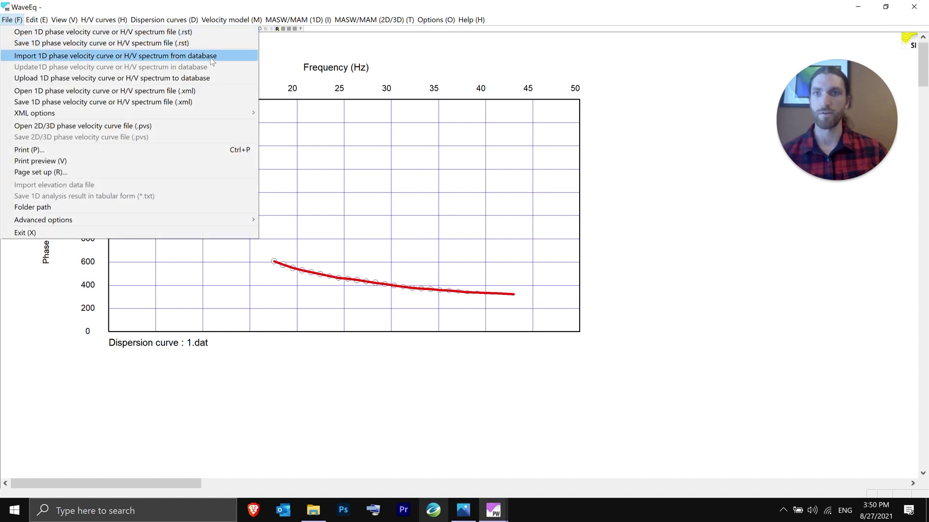
left_click(137, 43)
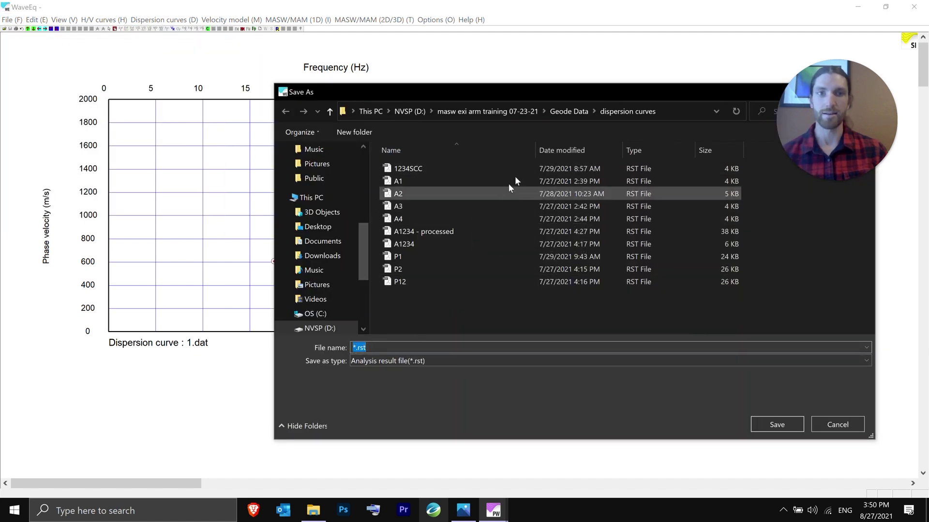
left_click(478, 110)
double_click(418, 245)
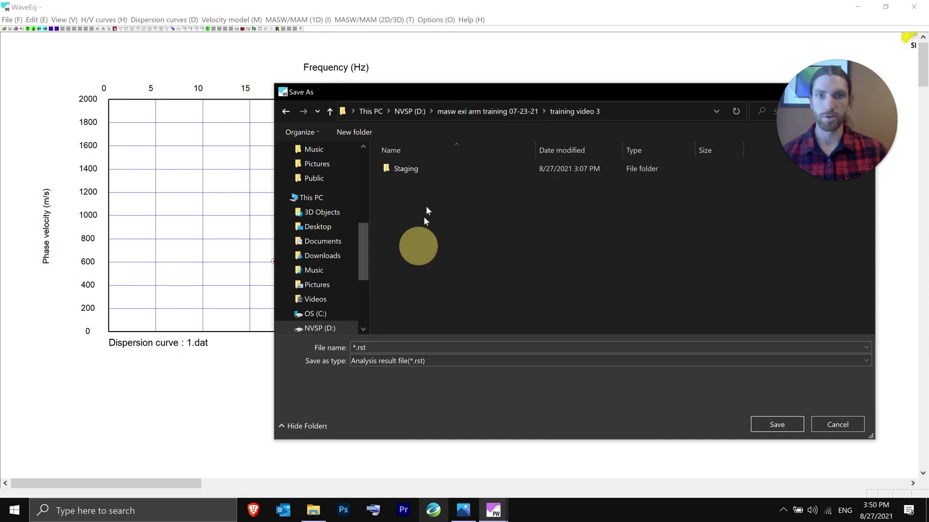
double_click(421, 169)
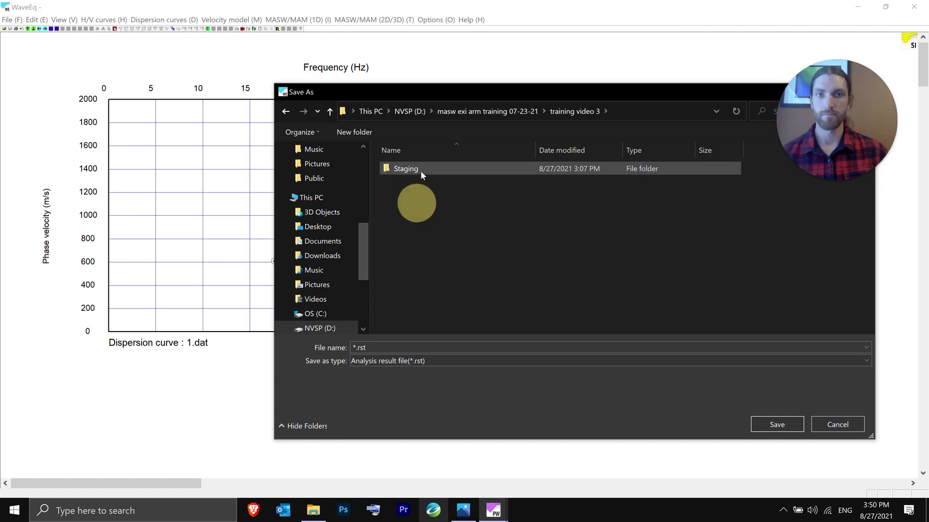
double_click(420, 169)
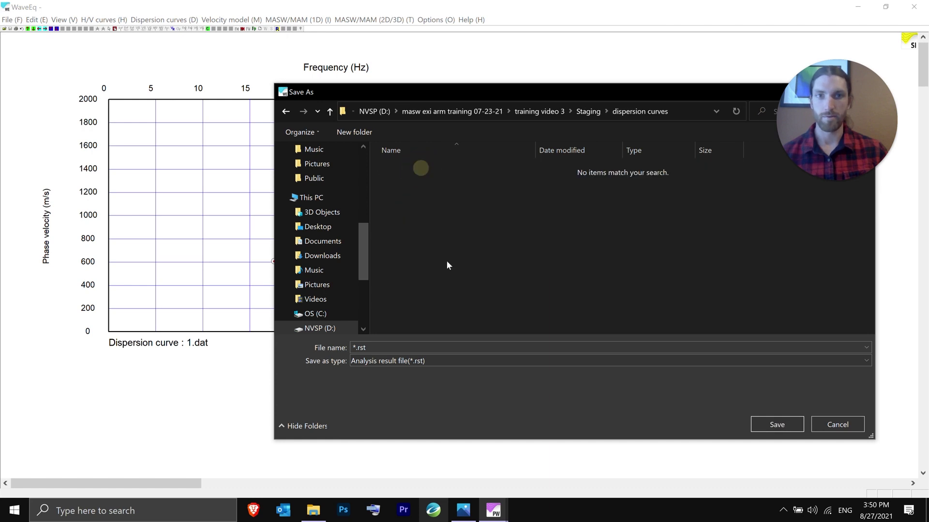
- Name the dispersion curve file 1.rst and save it in the dispersion curves folder
left_click(382, 347)
key("Home")
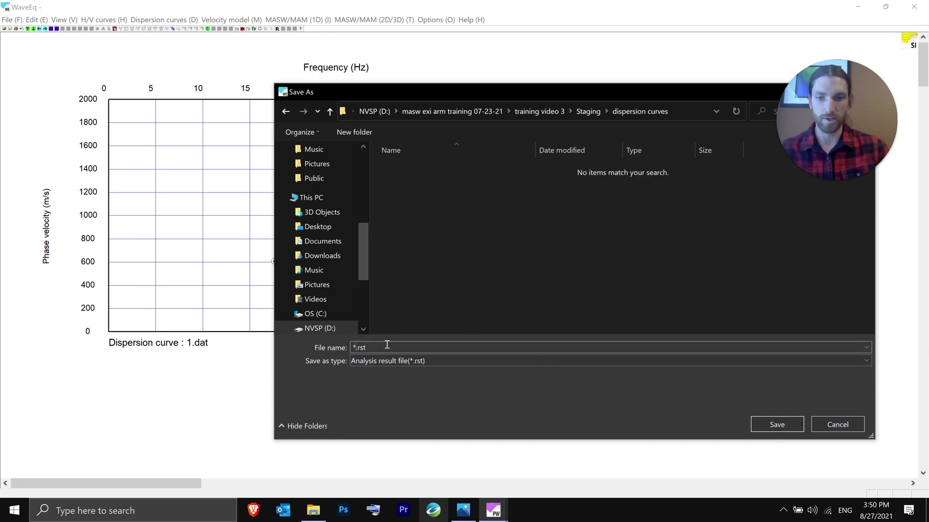
key("Delete")
type("1")
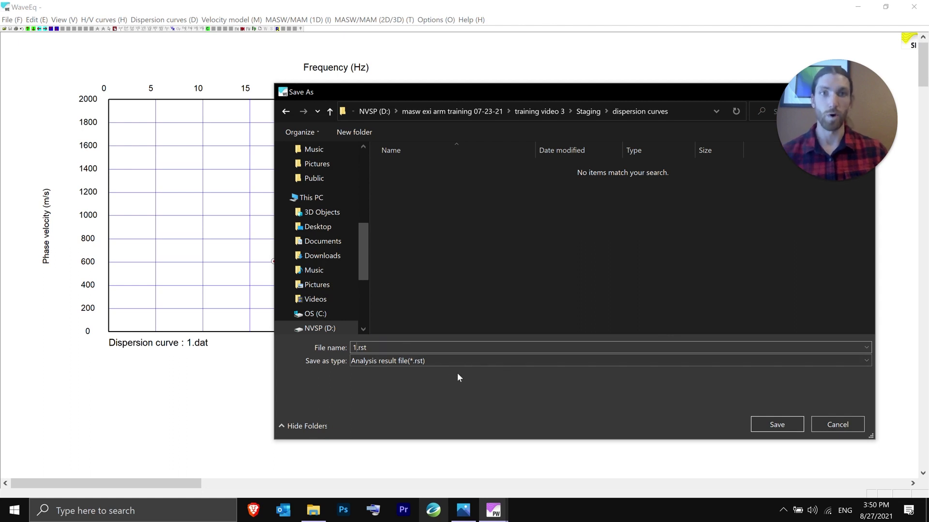
left_click(759, 426)
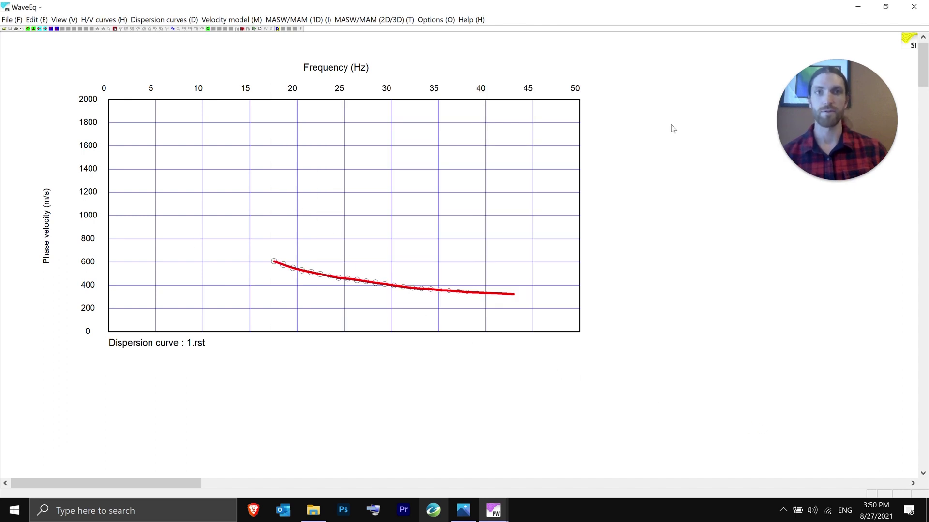
- Exit both WaveEq and Pickwin, confirming each exit
left_click(917, 12)
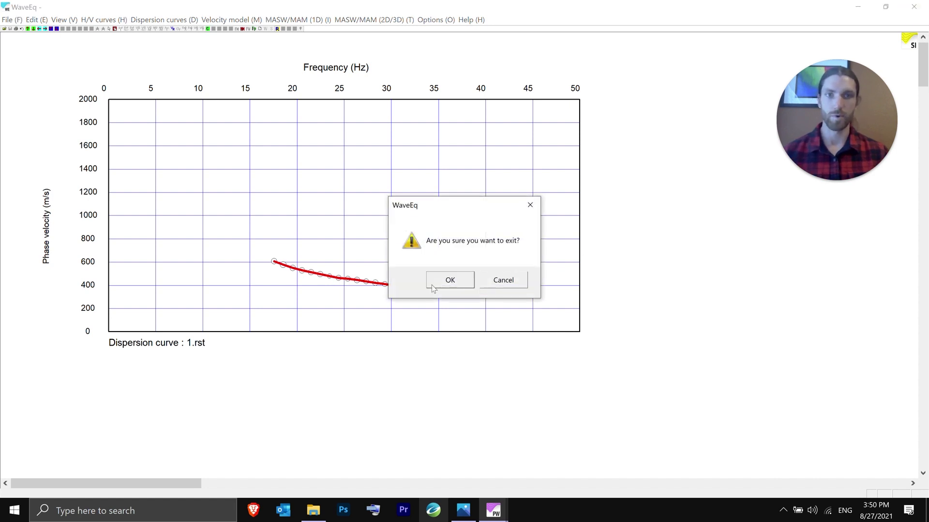
left_click(432, 285)
left_click(918, 9)
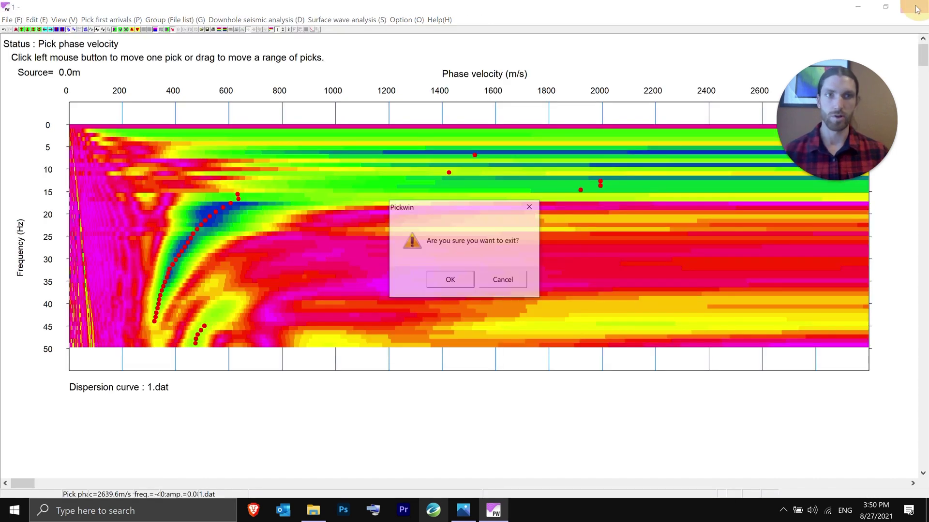
left_click(459, 279)
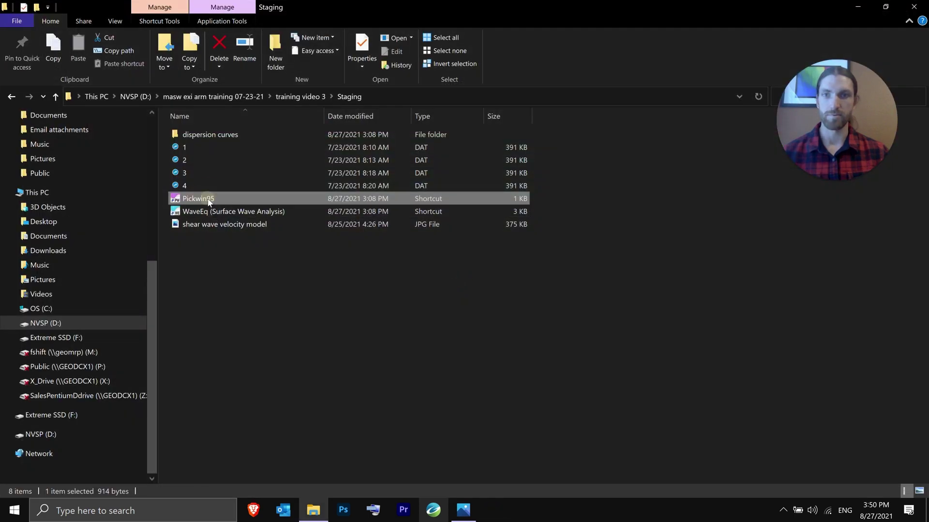
- Launch Pickwin95 from the Staging folder, maximize it, and open shot record 2
double_click(209, 202)
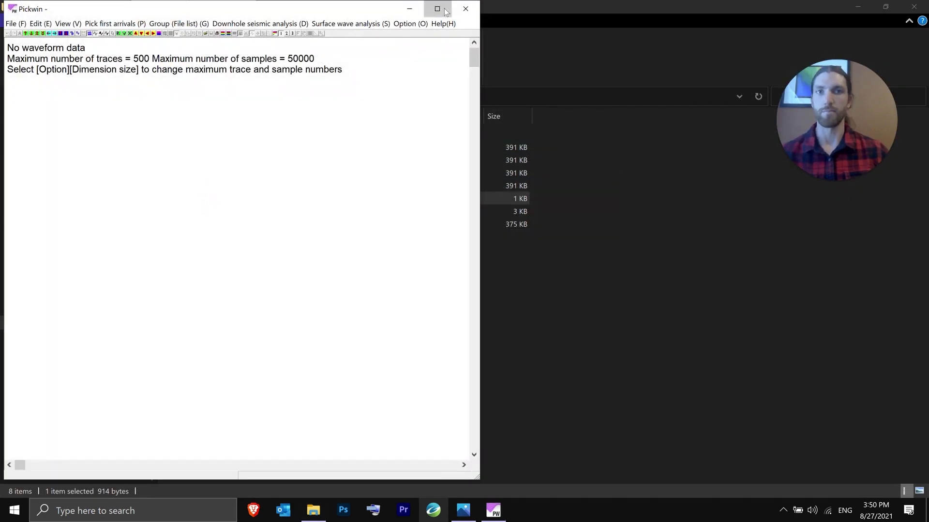
left_click(438, 9)
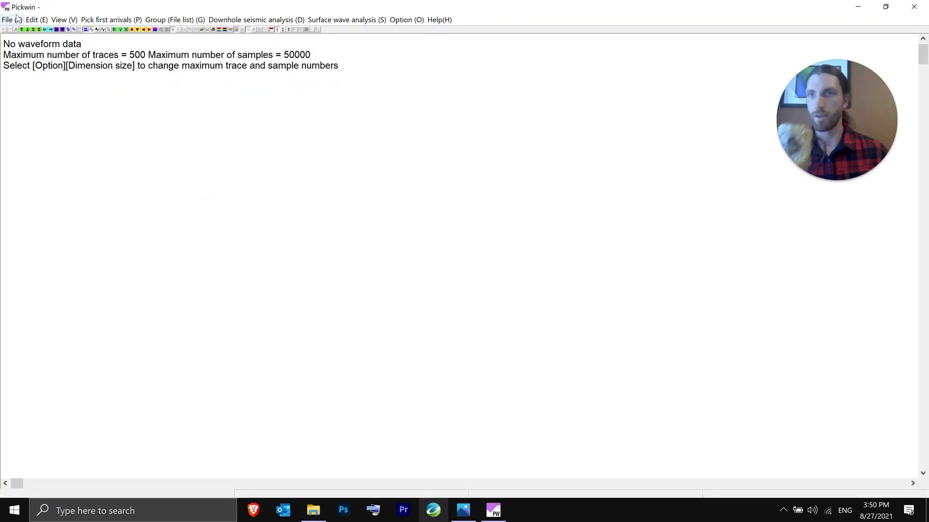
left_click(18, 20)
left_click(29, 31)
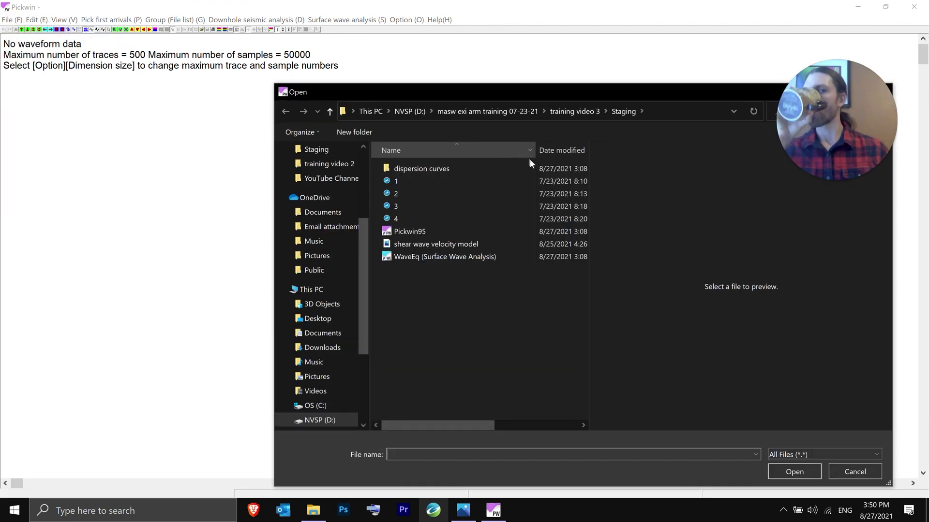
left_click(420, 193)
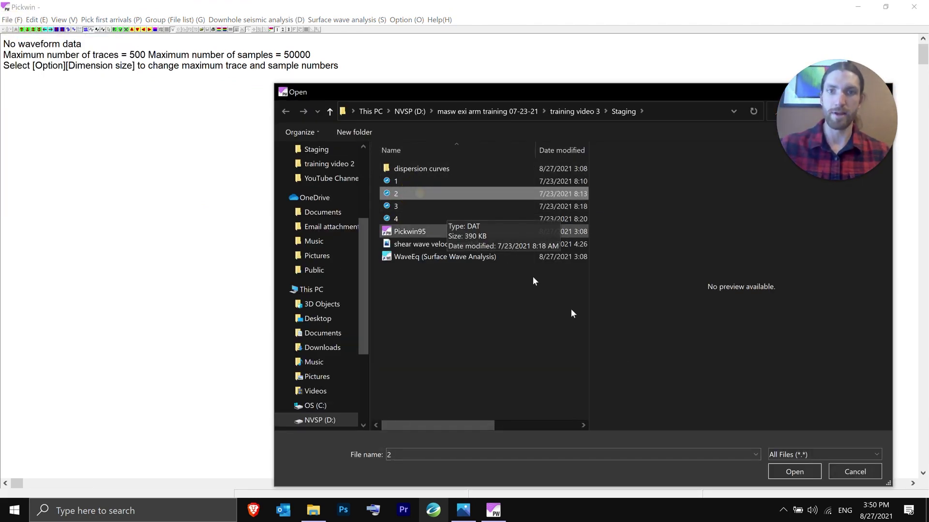
left_click(793, 472)
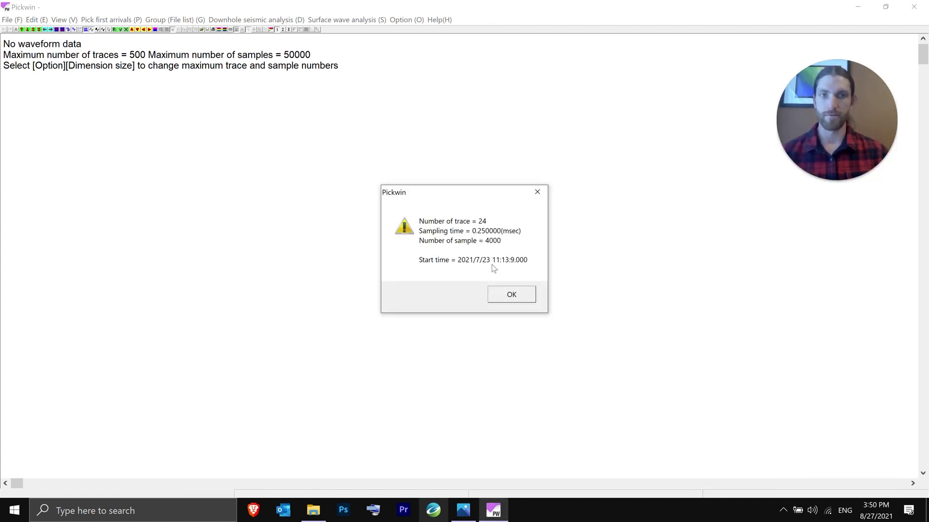
left_click(517, 298)
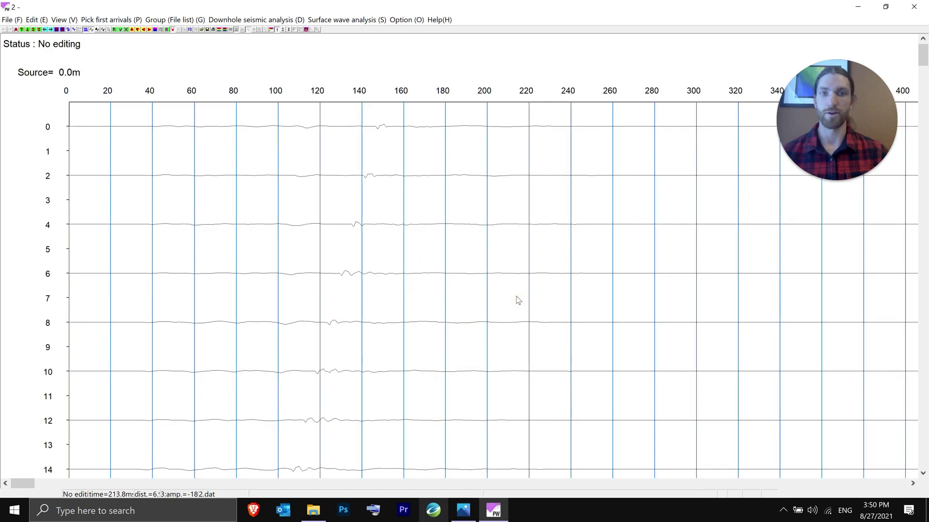
- Compress the distance and time scales of shot record 2, and amplify and clip its traces
left_click(62, 29)
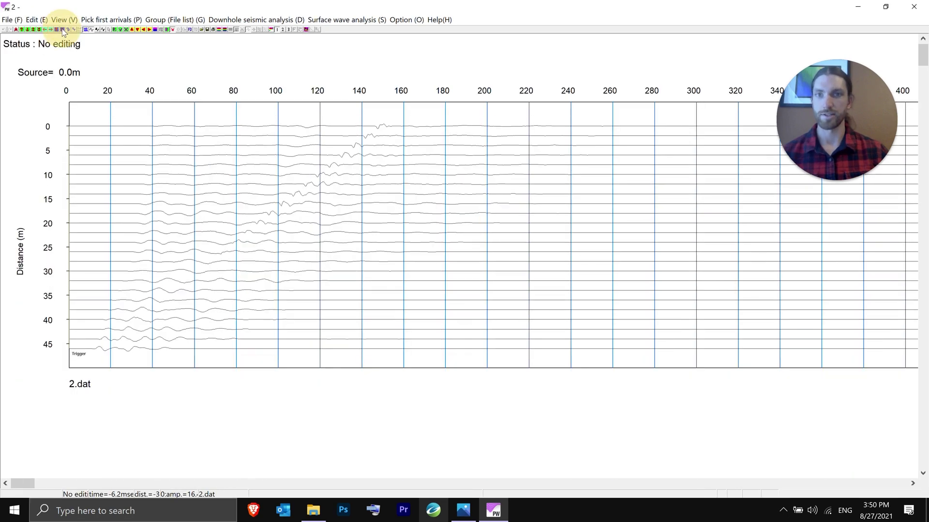
left_click(44, 29)
left_click(44, 30)
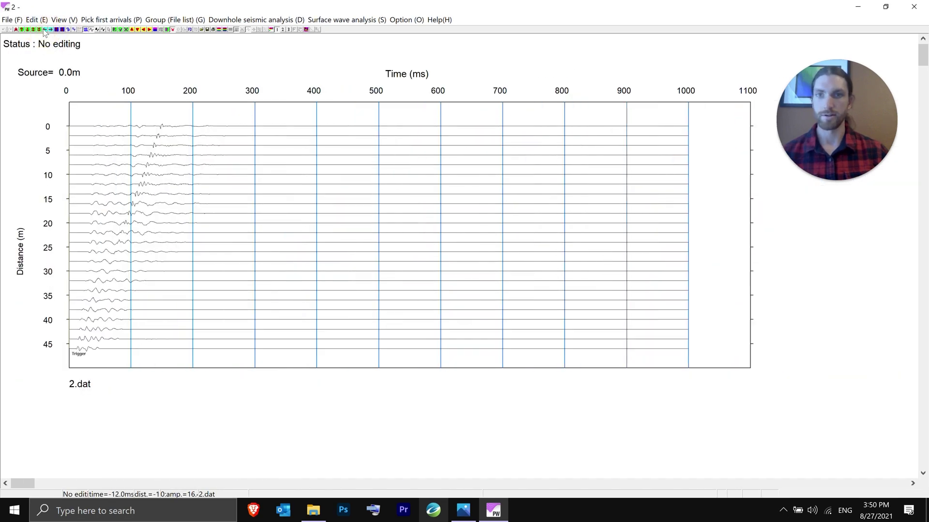
left_click(22, 29)
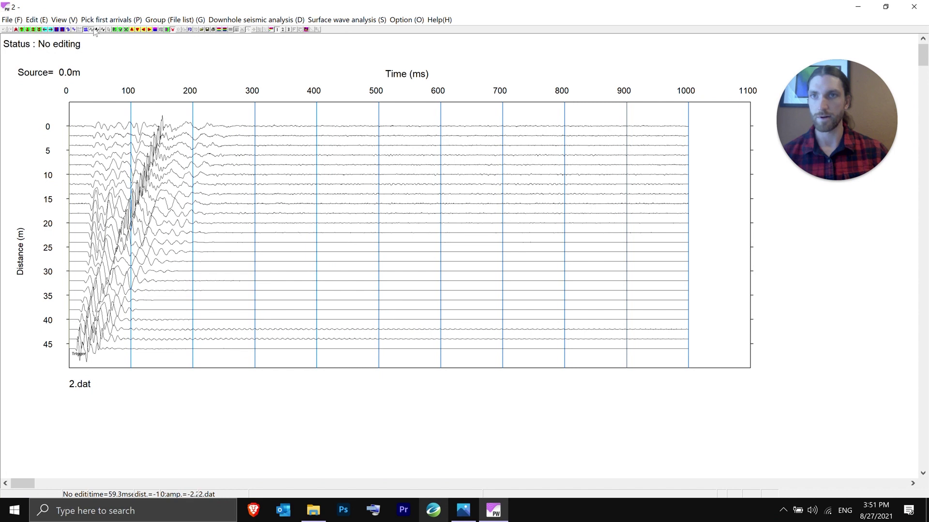
left_click(71, 30)
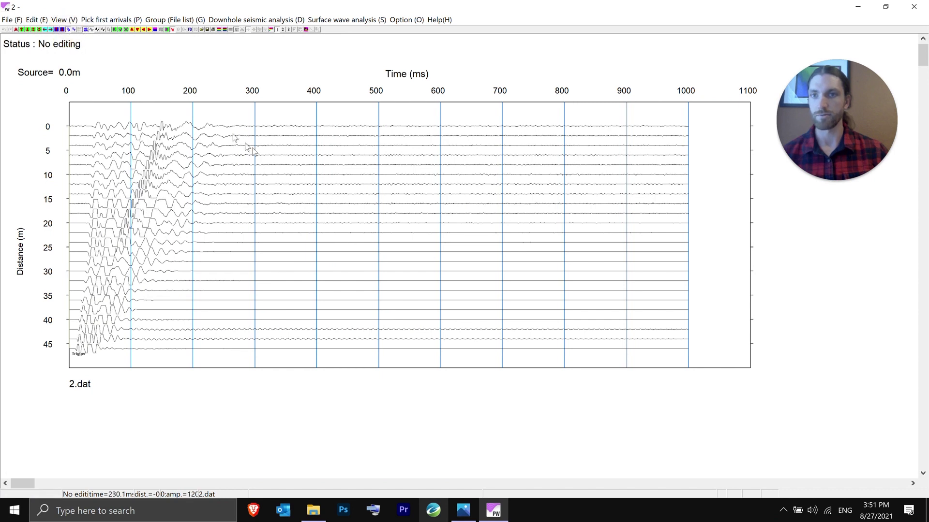
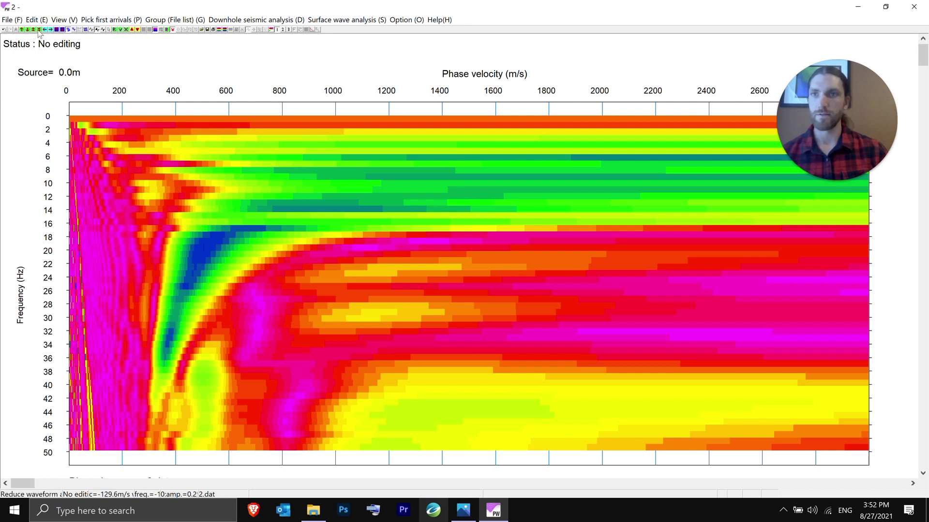
- Cut the amplitude of record 2's phase velocity image and raise it in small increments until the fundamental-mode trend stands out in yellow-green
left_click(39, 30)
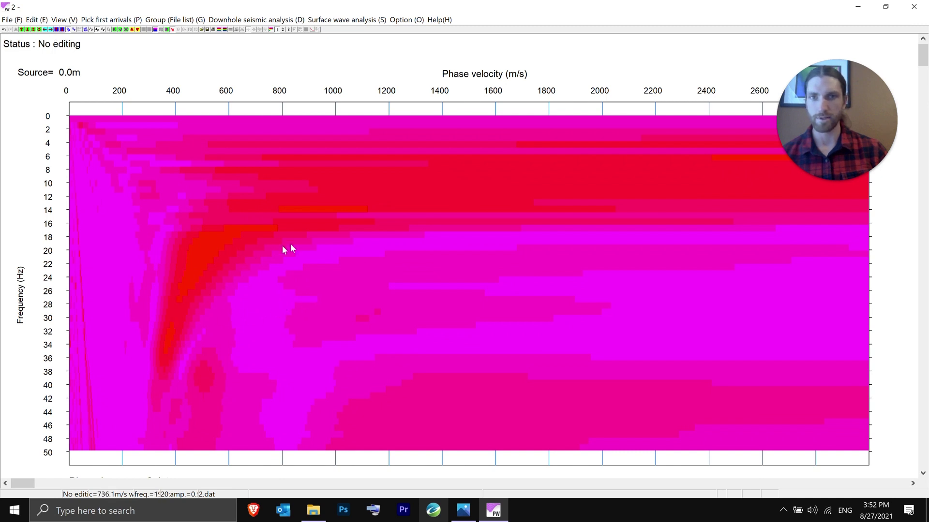
left_click(22, 30)
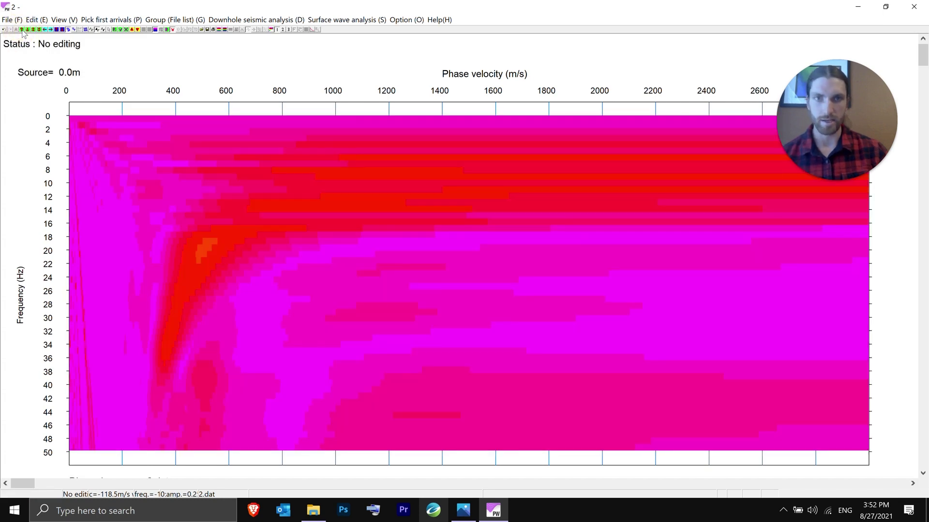
left_click(21, 30)
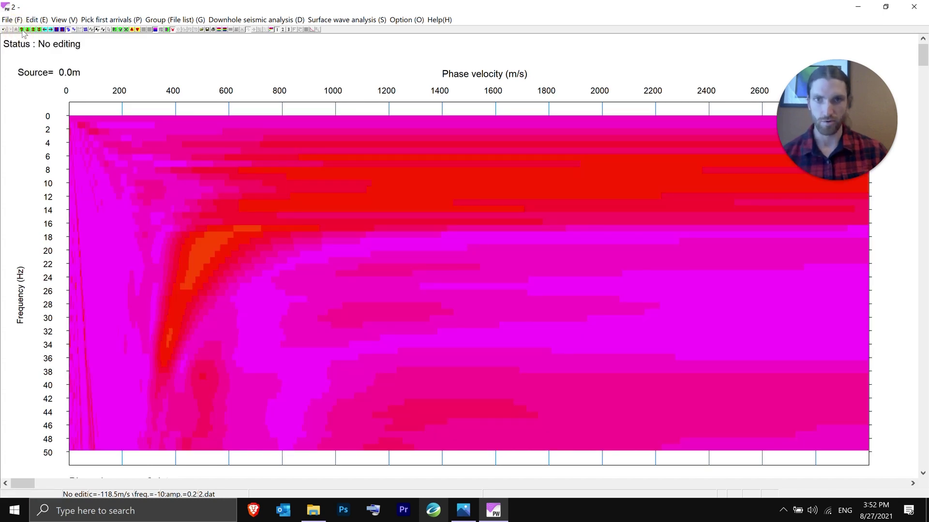
left_click(22, 30)
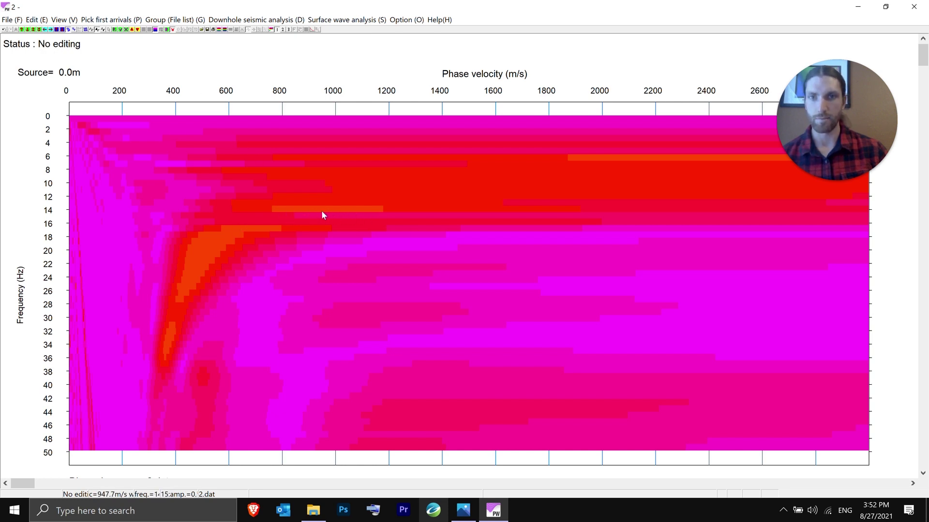
left_click(21, 29)
left_click(21, 29)
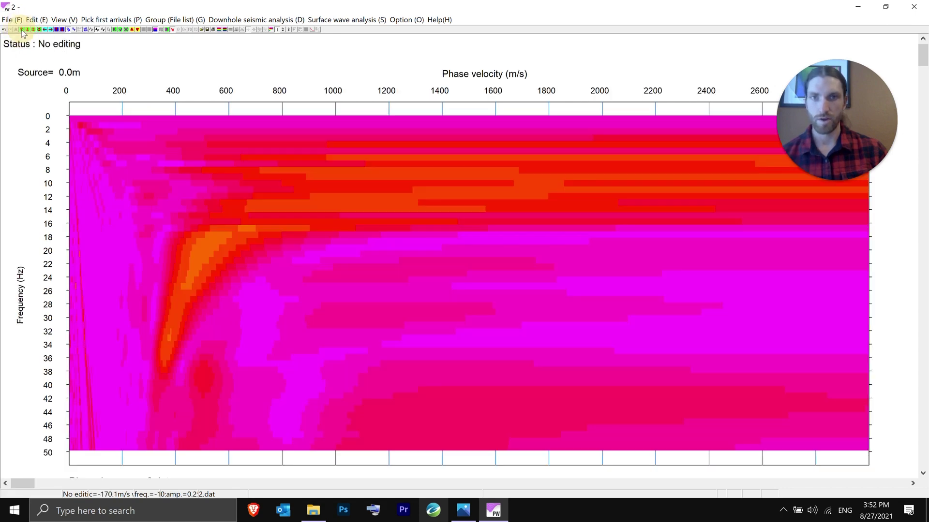
left_click(21, 30)
left_click(21, 30)
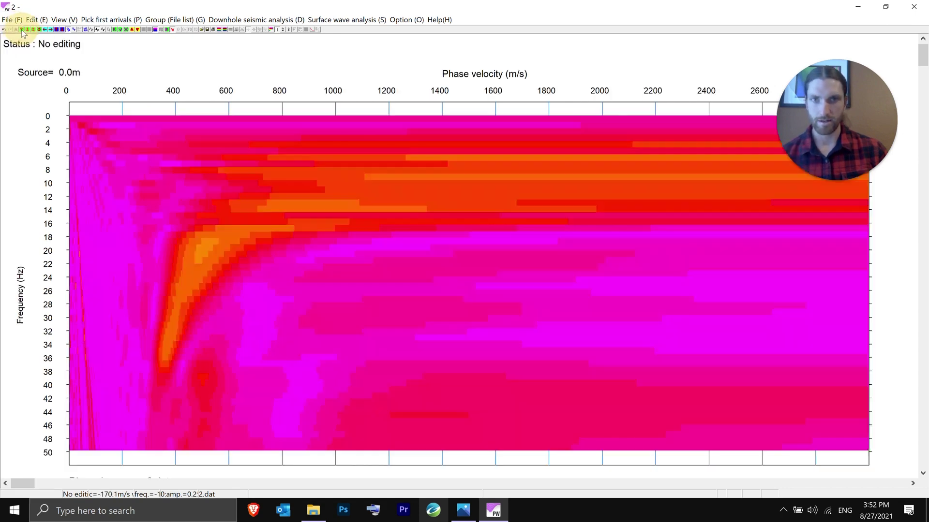
left_click(22, 30)
left_click(21, 29)
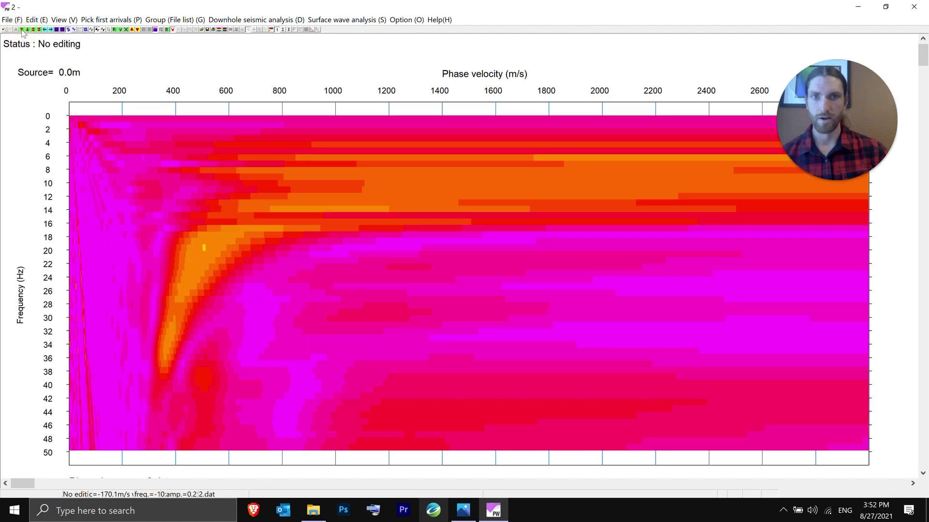
left_click(21, 30)
left_click(21, 30)
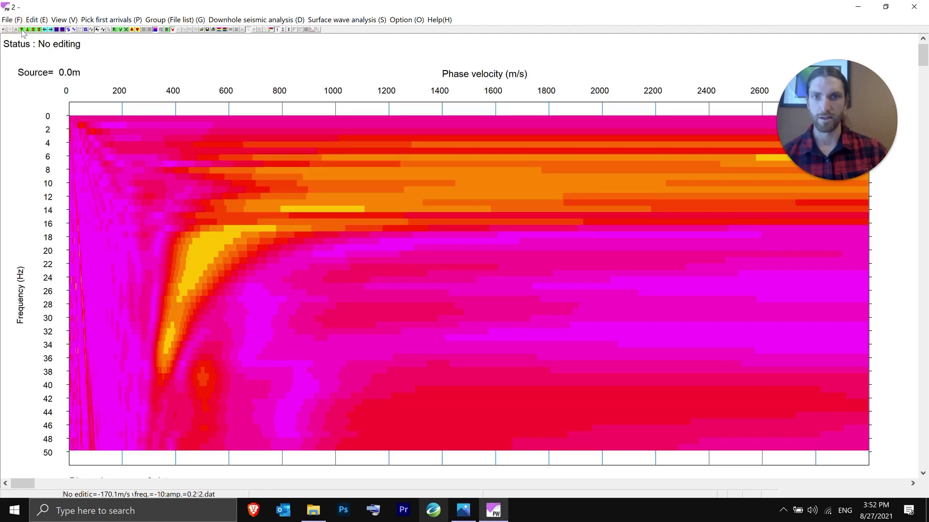
left_click(22, 30)
left_click(21, 29)
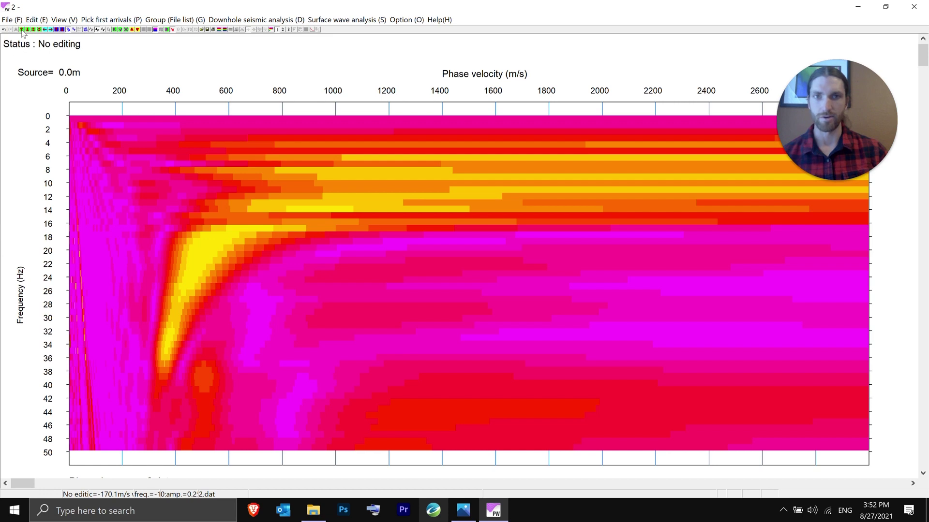
left_click(22, 29)
left_click(21, 29)
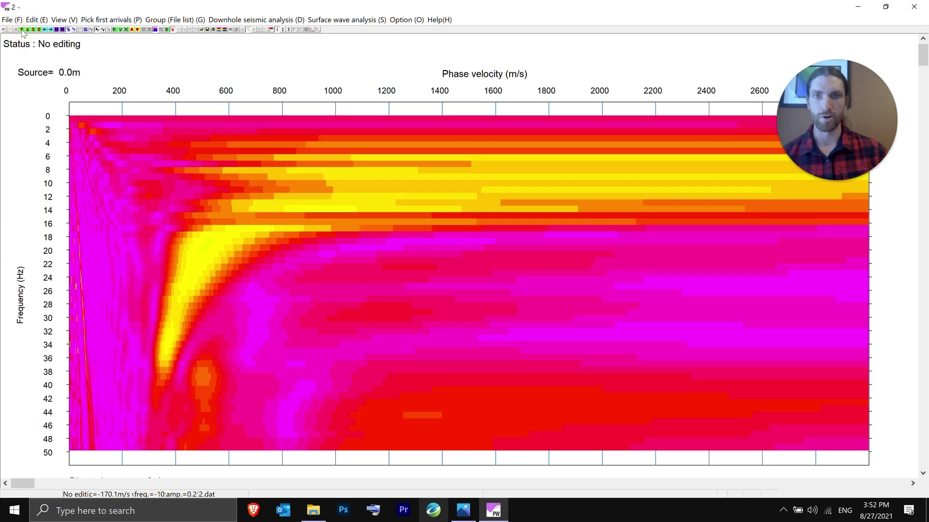
left_click(22, 30)
left_click(21, 29)
left_click(21, 30)
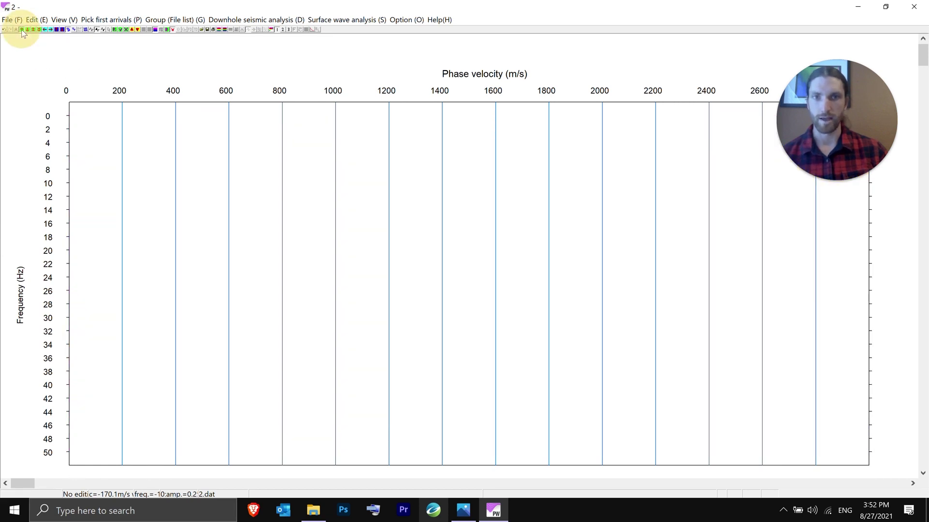
left_click(22, 29)
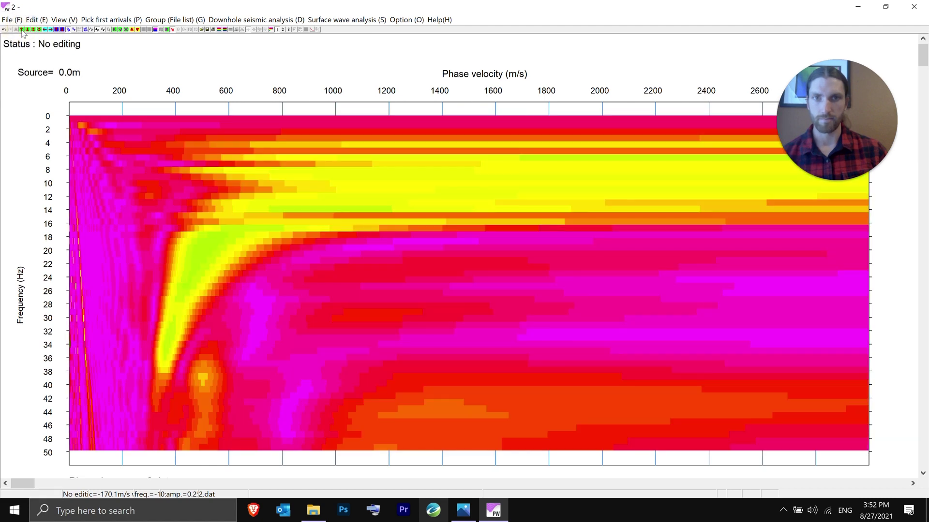
left_click(26, 30)
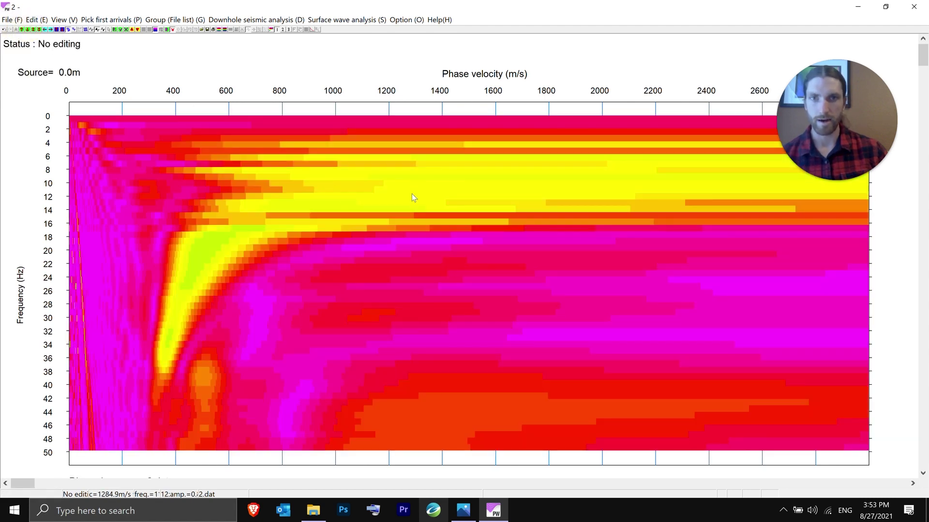
- Raise the amplitude of record 2's phase velocity image in small increments until the core of the fundamental-mode trend turns blue
left_click(22, 29)
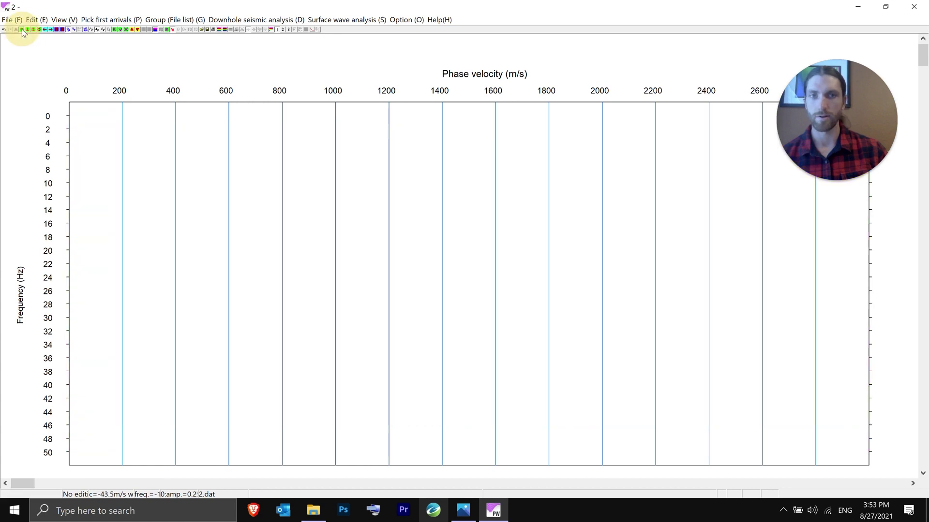
left_click(21, 30)
left_click(22, 30)
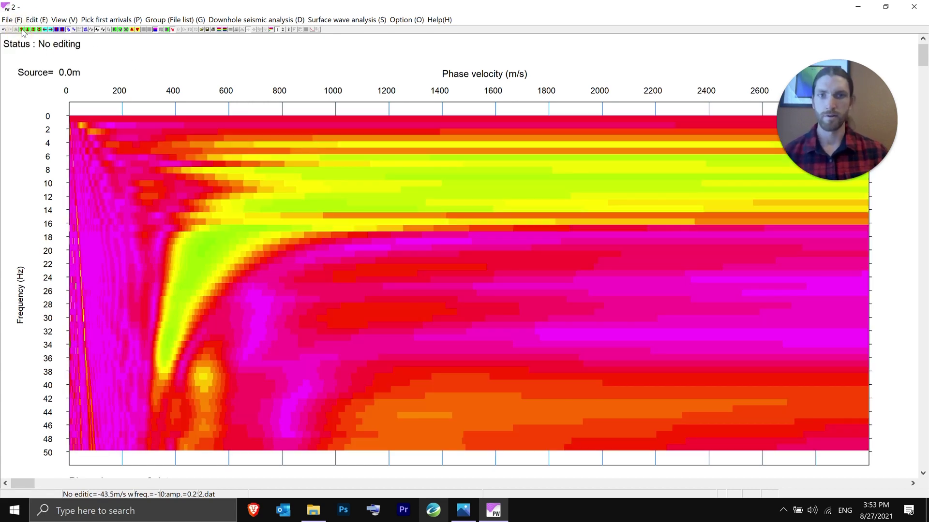
left_click(22, 30)
left_click(21, 30)
left_click(21, 30)
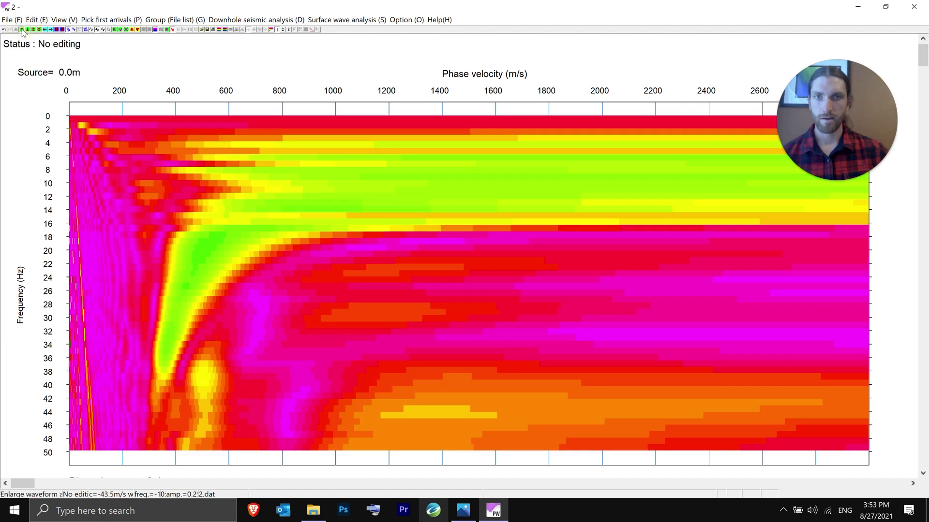
left_click(22, 30)
left_click(22, 29)
left_click(22, 30)
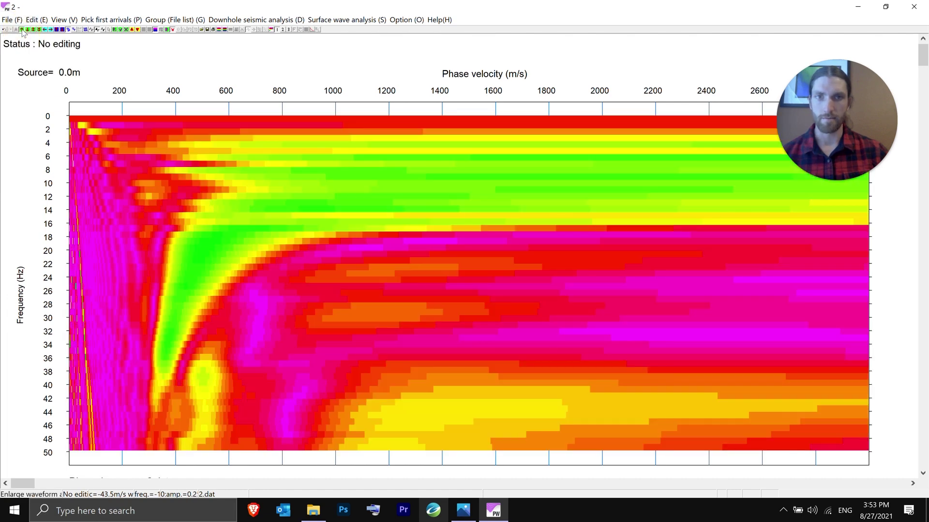
left_click(22, 30)
left_click(22, 30)
left_click(22, 30)
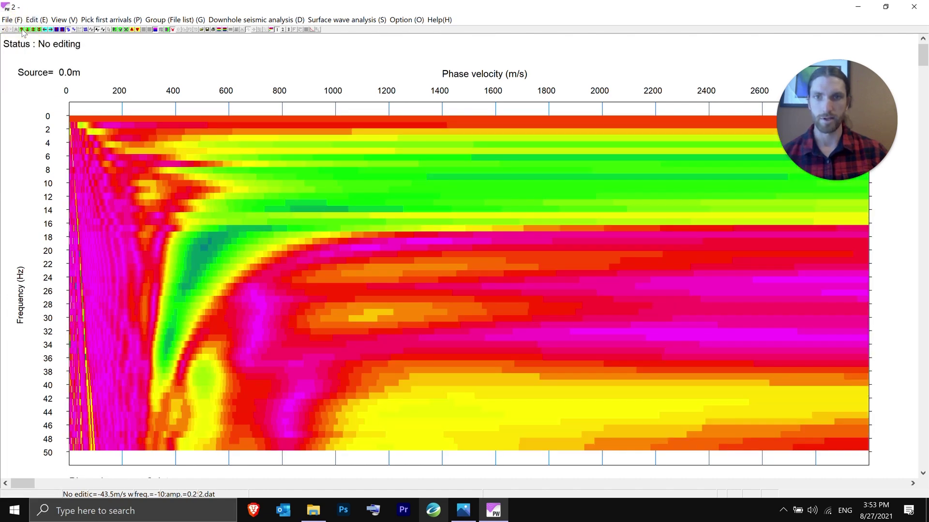
left_click(21, 30)
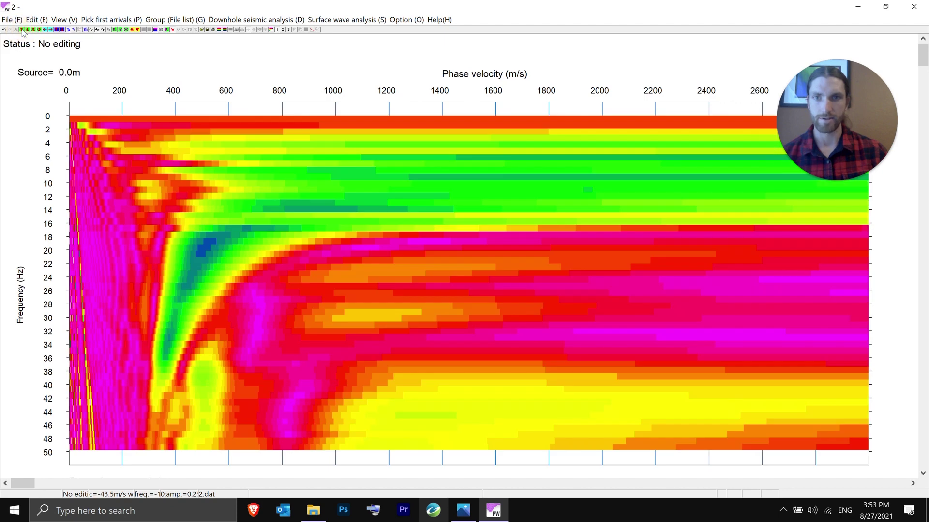
left_click(22, 30)
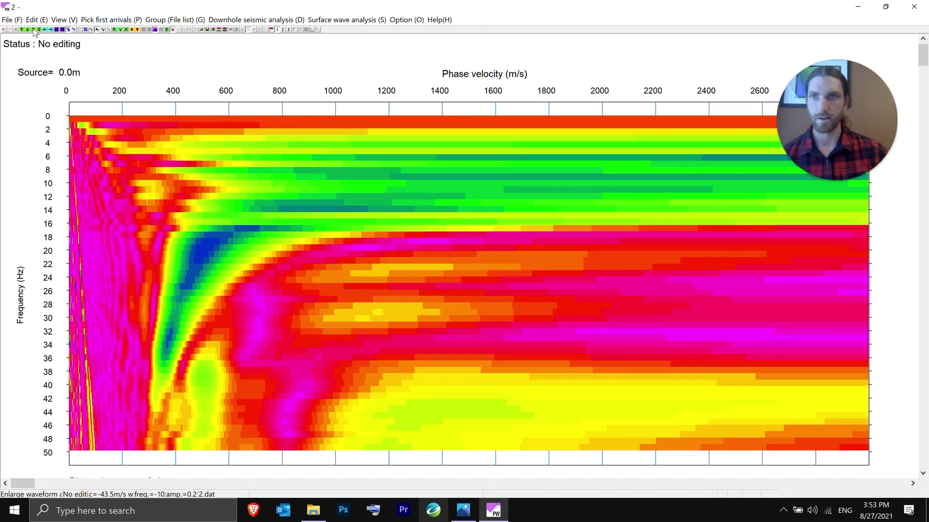
- Fine-tune the image amplitude down and up by single increments to compare the extent of the blue zone along the trend
left_click(29, 30)
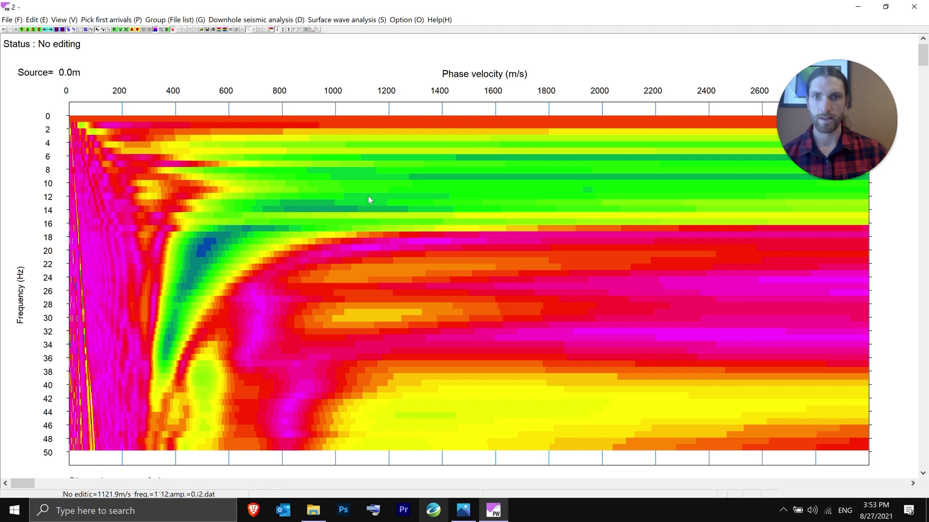
left_click(22, 30)
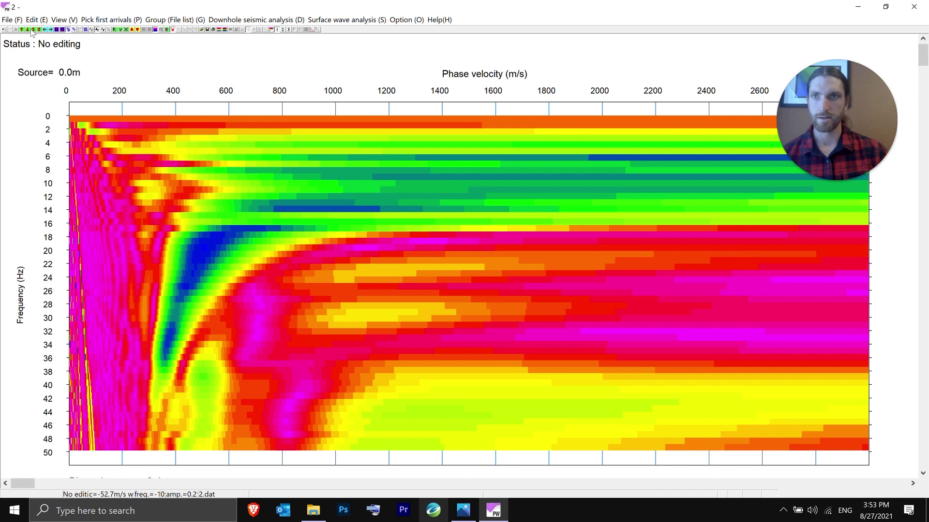
left_click(28, 30)
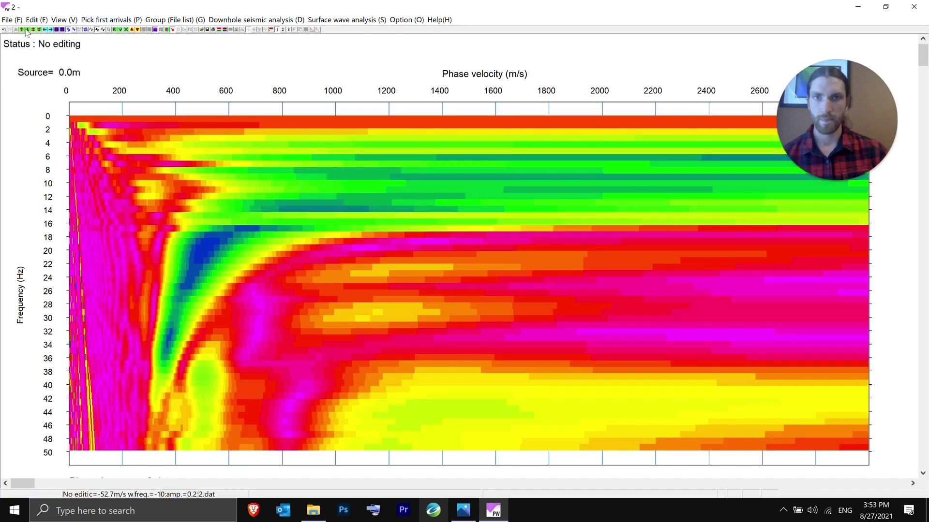
left_click(22, 30)
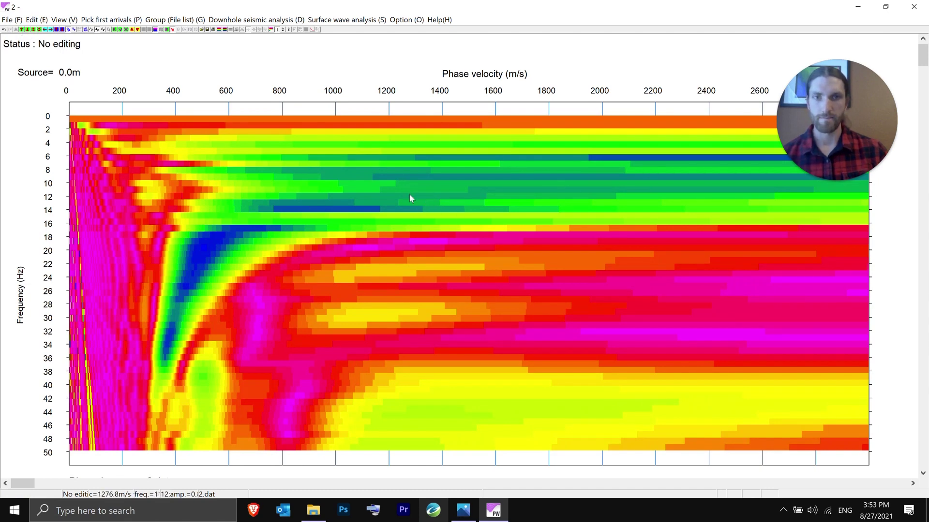
left_click(22, 30)
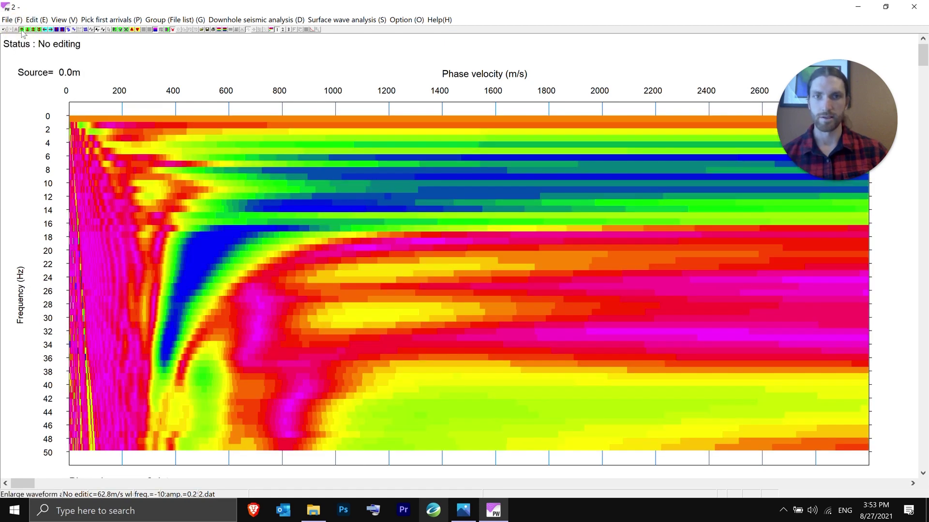
- Bring record 2's phase velocity image to a low amplitude, with the fundamental-mode trend in orange on a magenta background
left_click(22, 30)
left_click(22, 30)
left_click(22, 30)
left_click(22, 30)
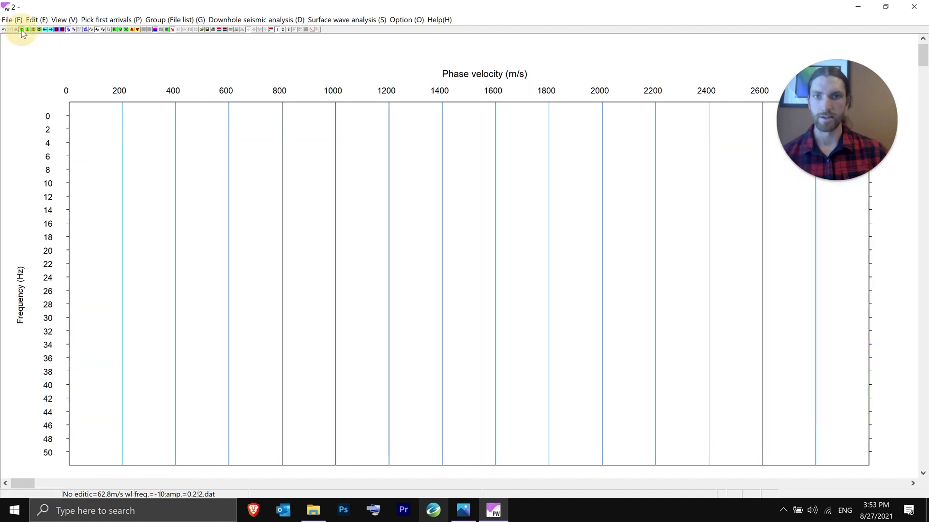
left_click(24, 30)
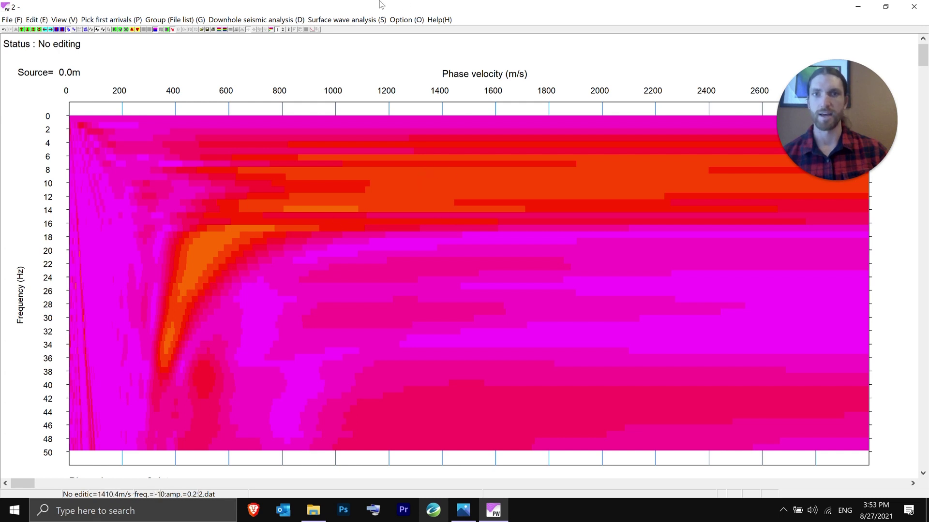
- Start 1D phase velocity picking, move the 9–12 Hz picks to about 1280 m/s and grade the 13–15 Hz picks down to the trend
left_click(336, 20)
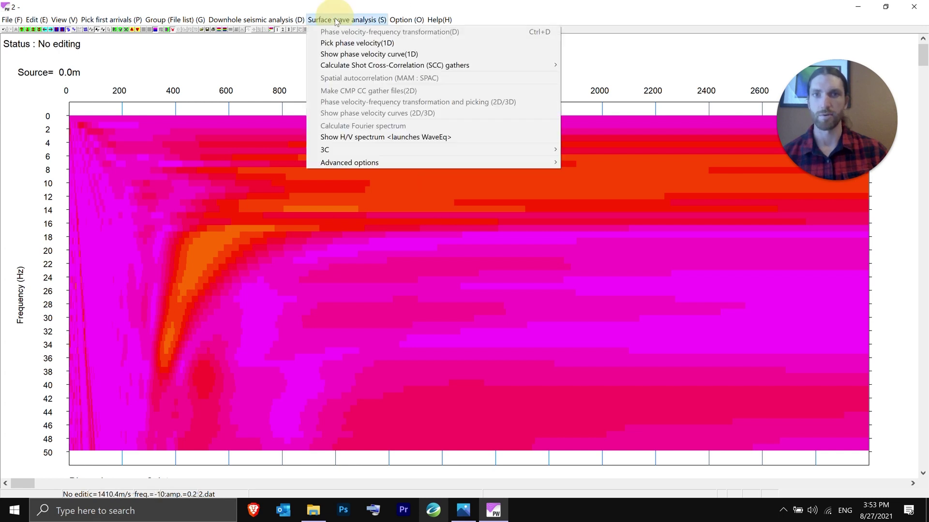
left_click(340, 43)
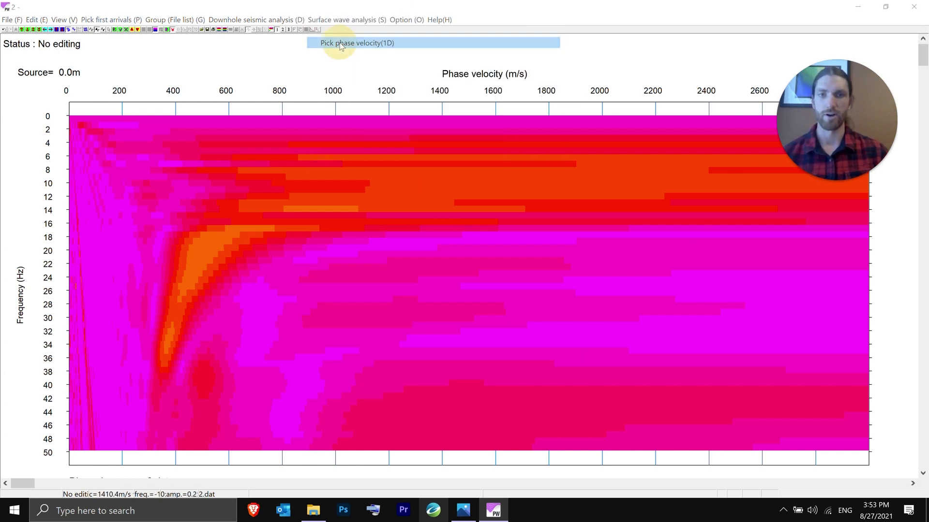
left_click(547, 138)
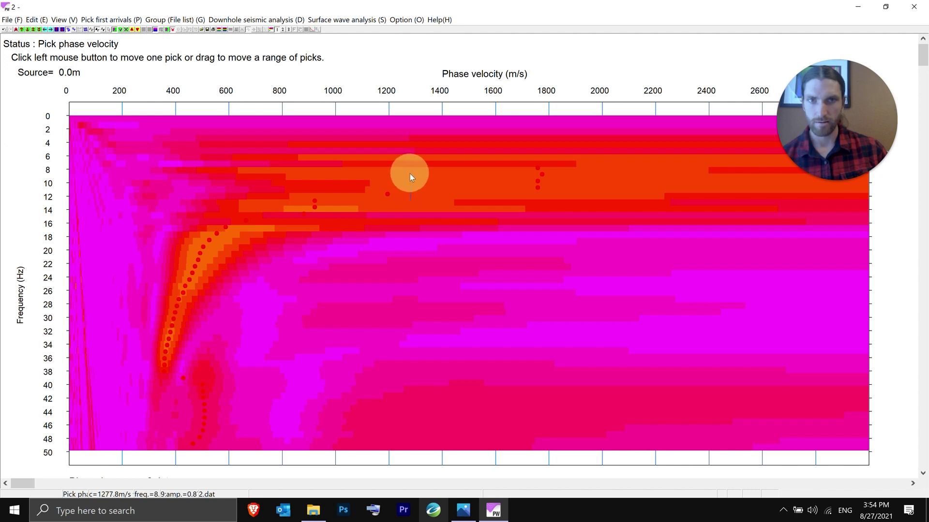
left_click_drag(410, 173, 410, 174)
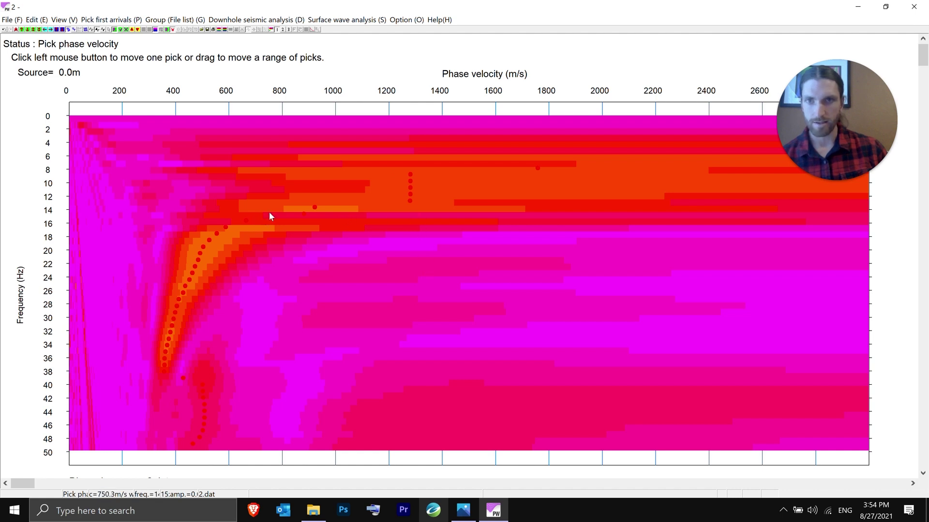
left_click_drag(267, 213, 406, 201)
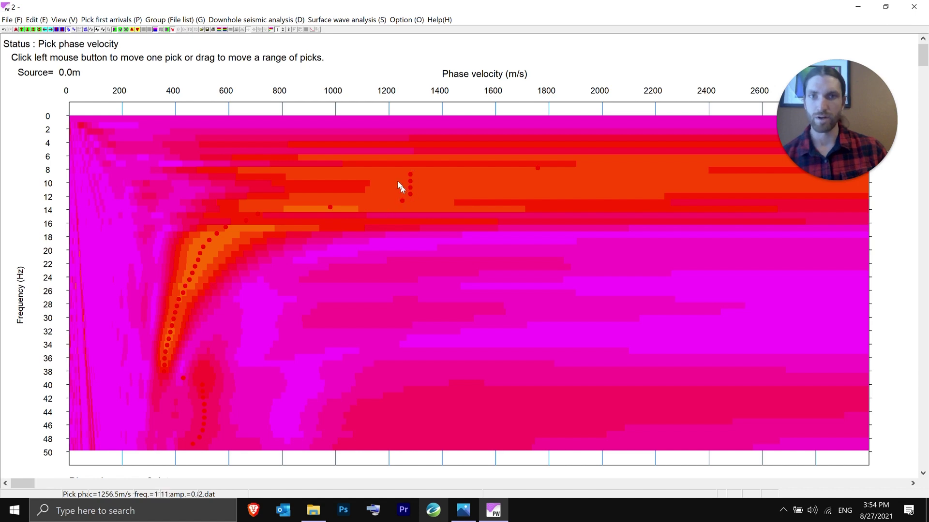
- Raise the image amplitude in small increments with the picks displayed until the fundamental-mode trend under them turns solid blue
left_click(22, 29)
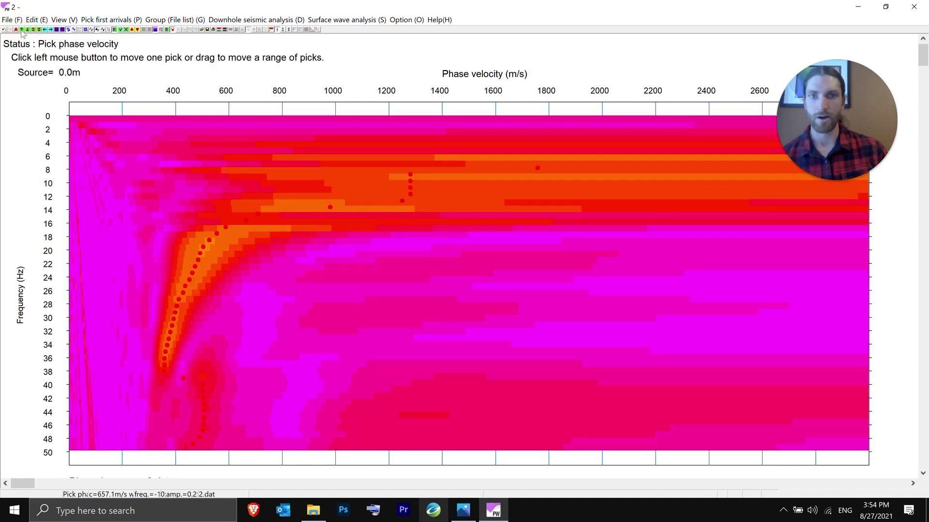
left_click(22, 30)
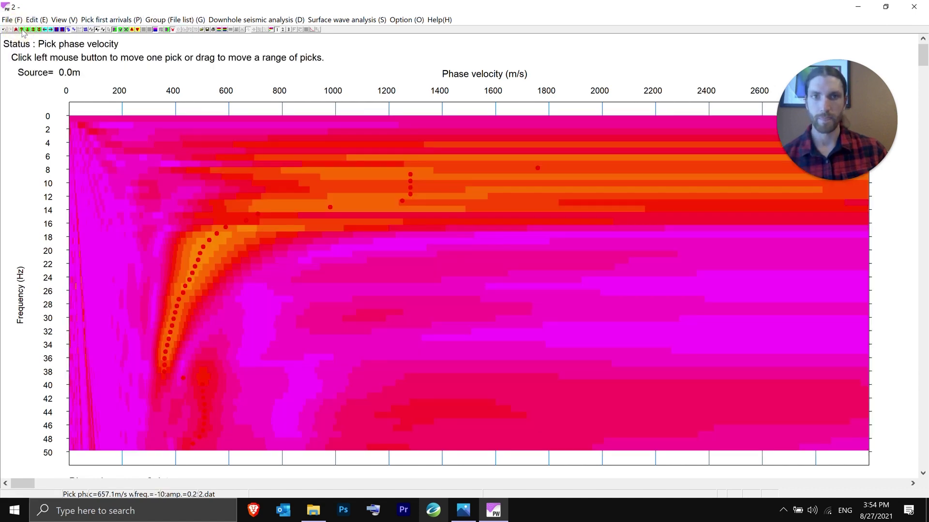
left_click(23, 30)
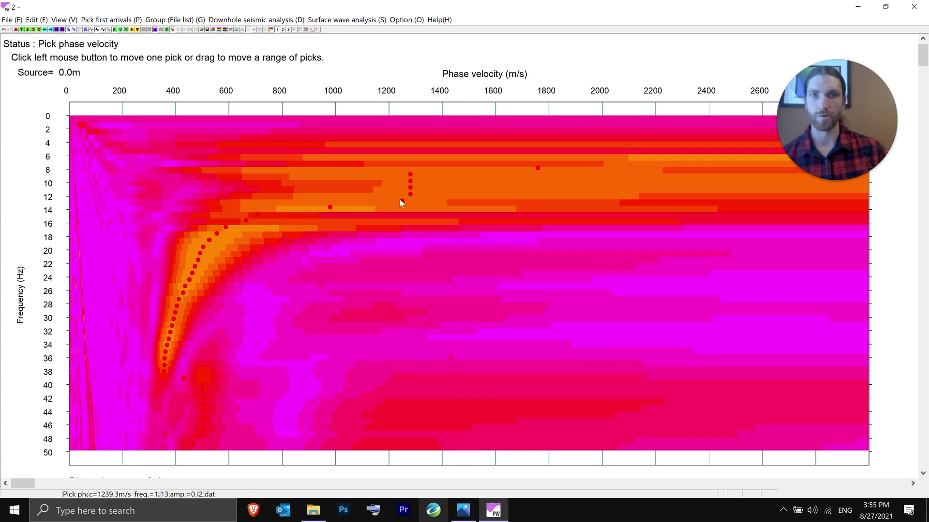
left_click(23, 30)
left_click(22, 29)
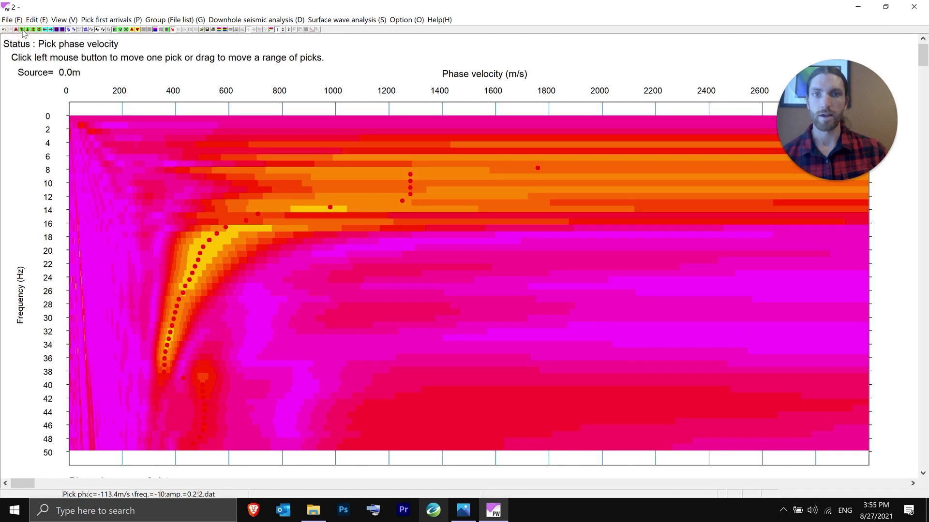
left_click(22, 29)
left_click(22, 30)
left_click(22, 29)
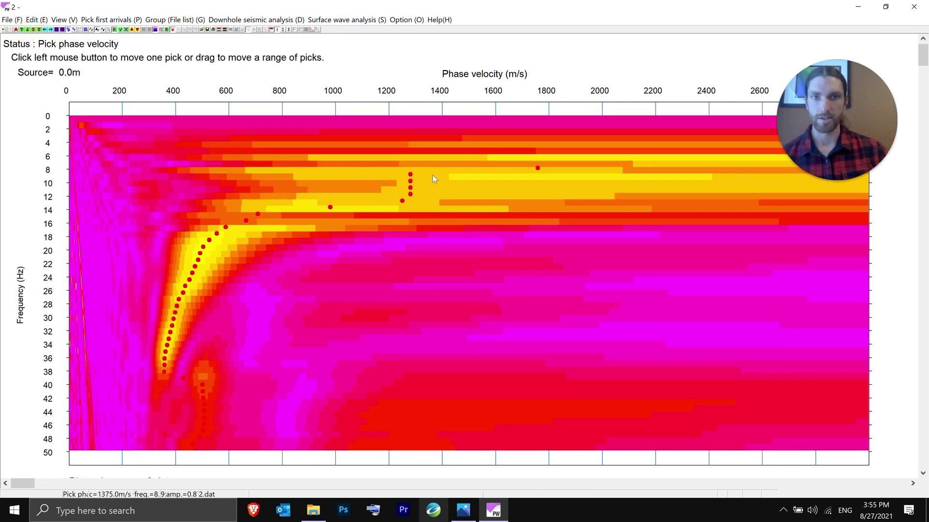
left_click(22, 30)
left_click(23, 30)
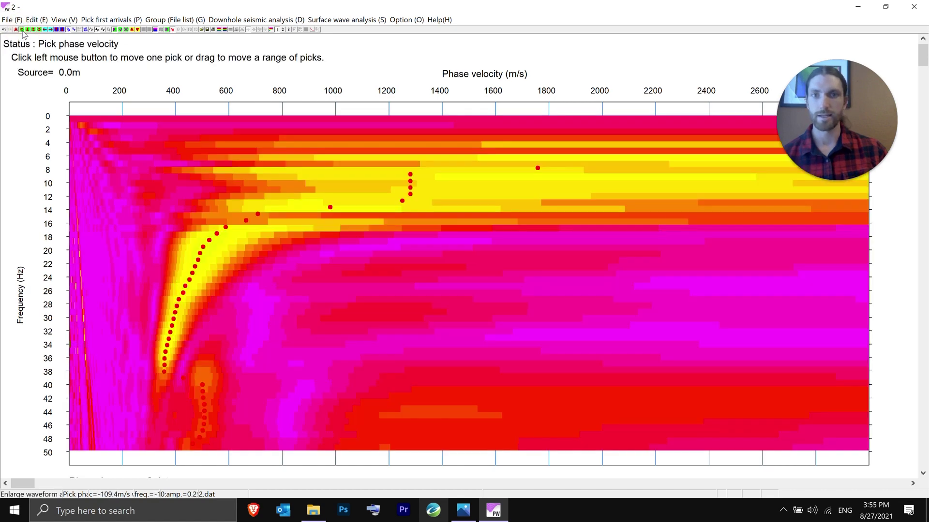
left_click(22, 30)
left_click(22, 30)
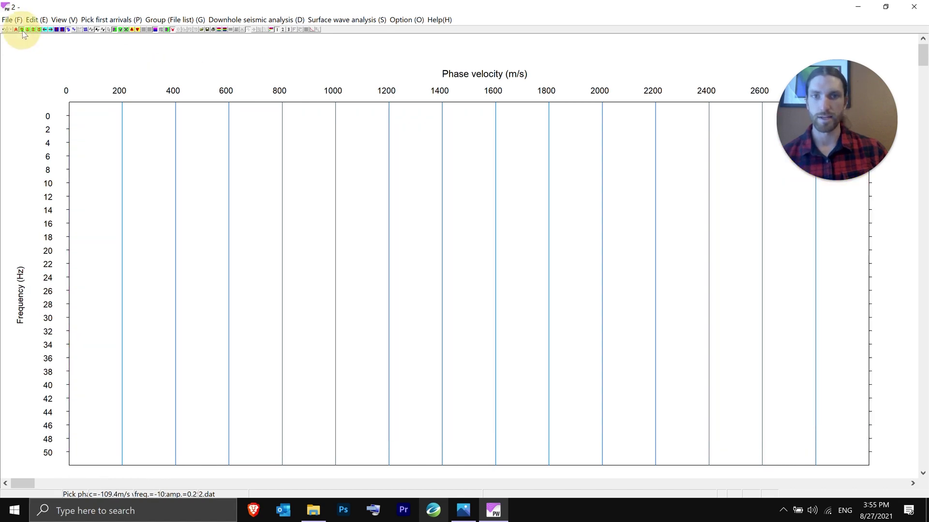
left_click(22, 30)
left_click(22, 30)
left_click(22, 30)
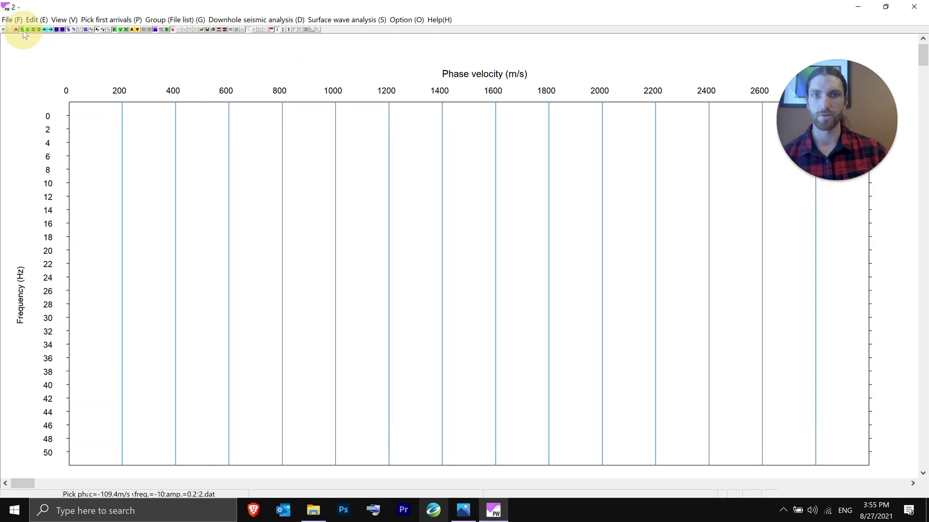
left_click(22, 30)
left_click(24, 30)
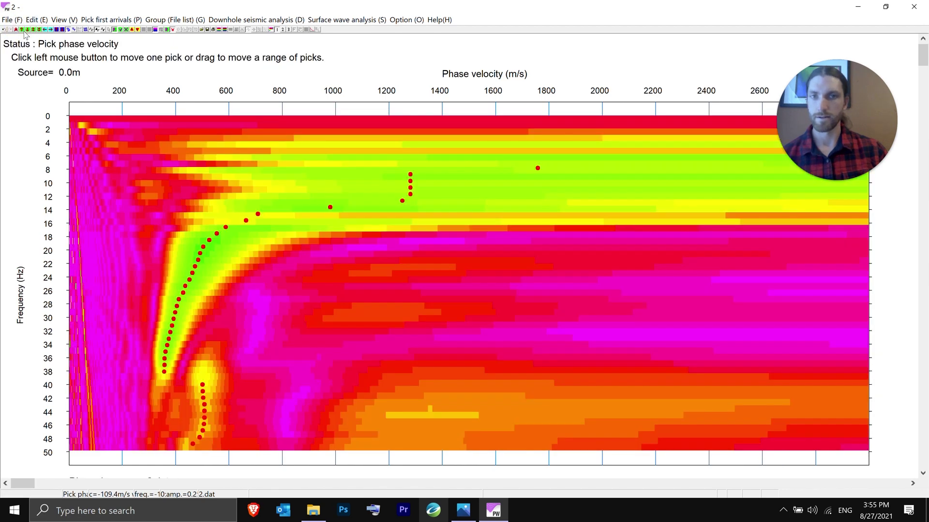
left_click(22, 30)
left_click(22, 30)
left_click(22, 30)
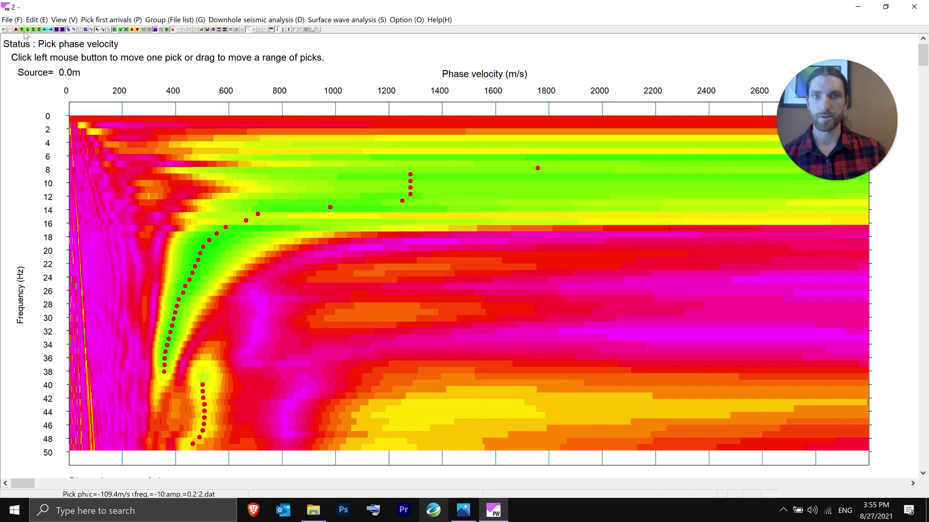
left_click(23, 30)
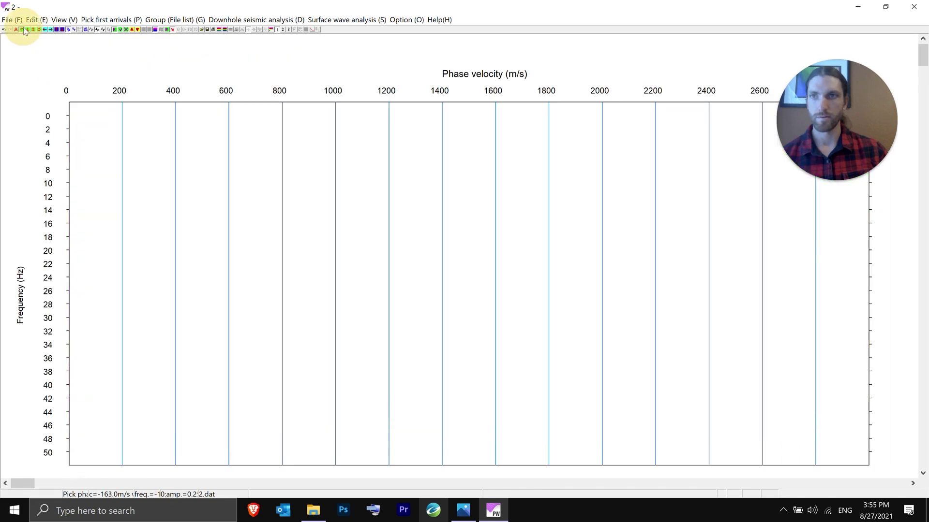
left_click(23, 30)
left_click(24, 30)
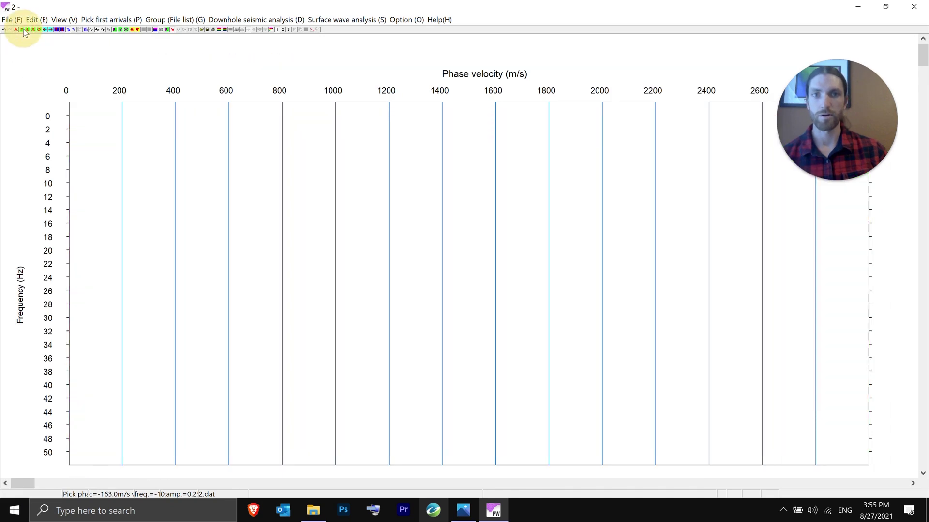
left_click(23, 30)
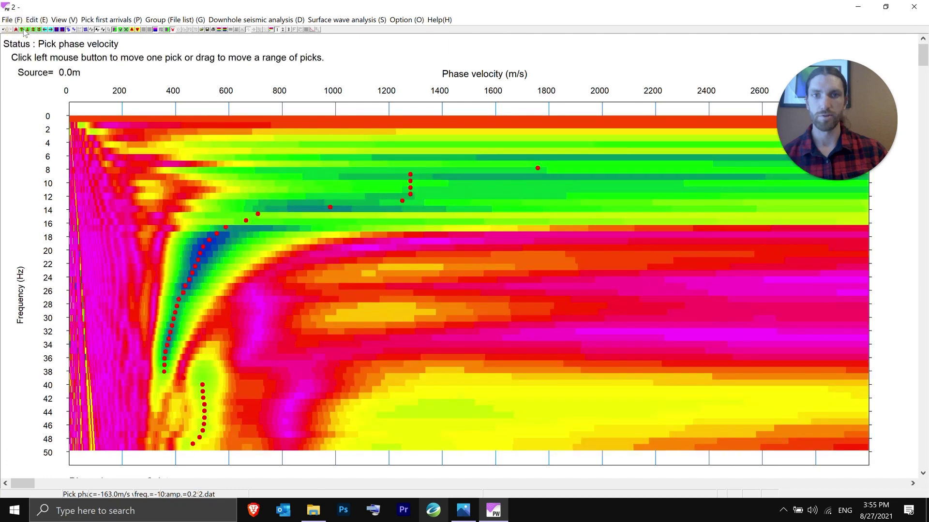
left_click(23, 30)
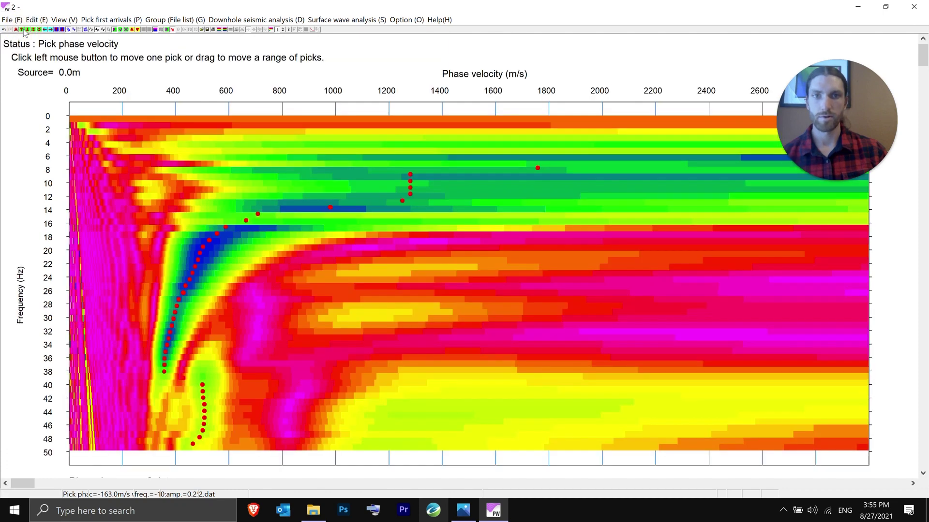
left_click(24, 30)
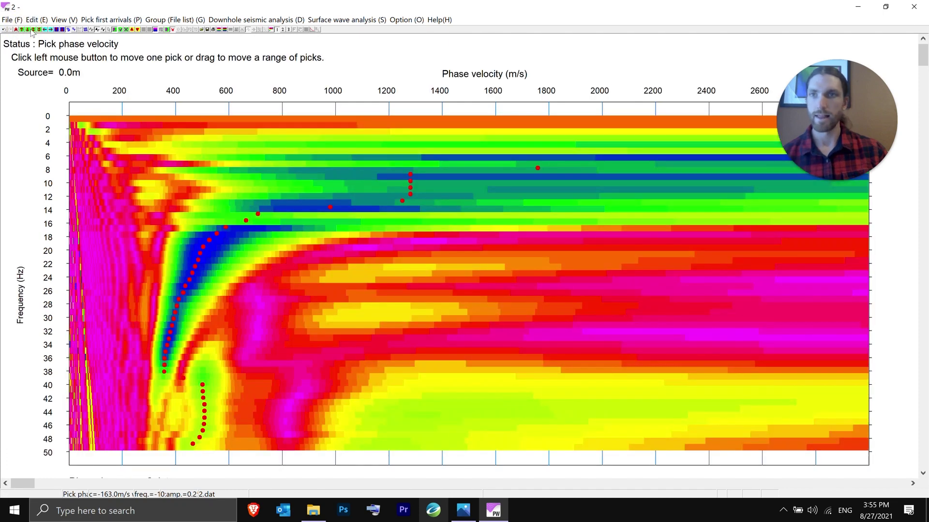
left_click(25, 30)
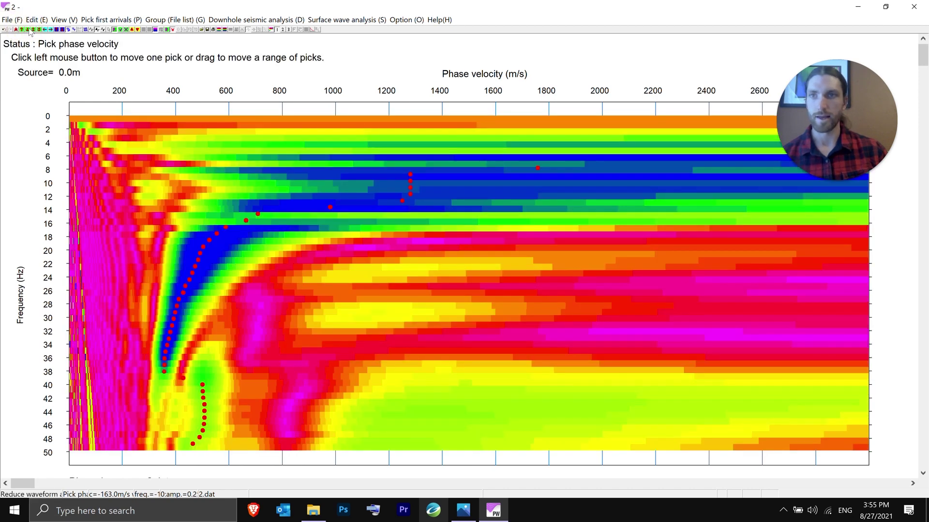
- Lower the image amplitude one increment and show record 2's 1D phase velocity curve in WaveEq as a Rayleigh wave, without setting geographic coordinates
left_click(29, 30)
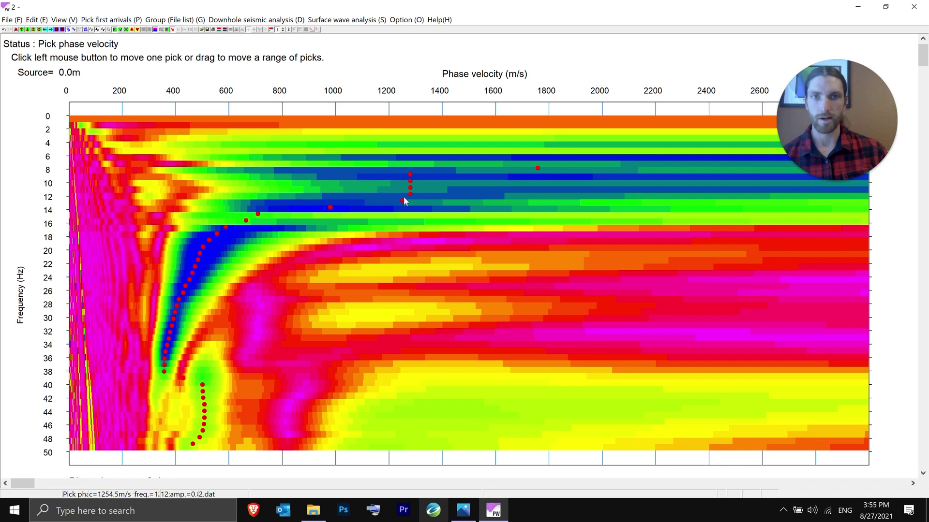
left_click(335, 20)
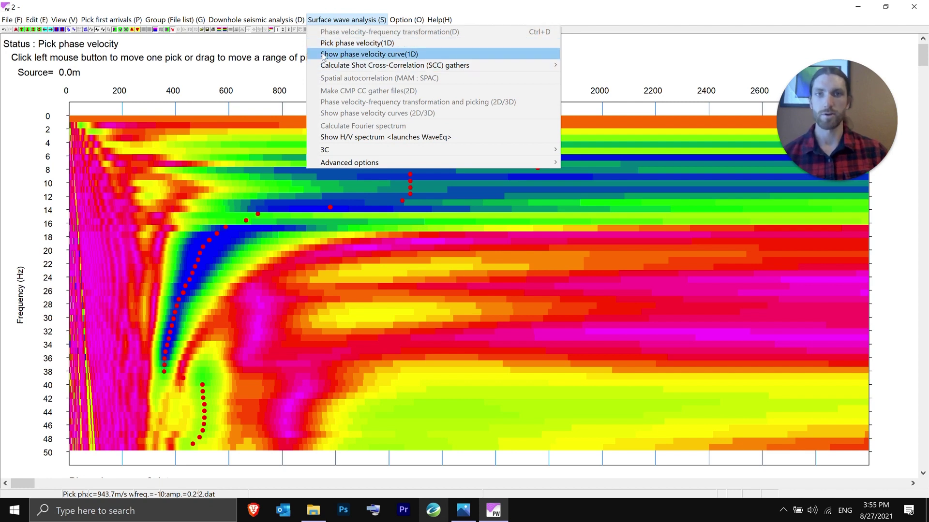
left_click(386, 57)
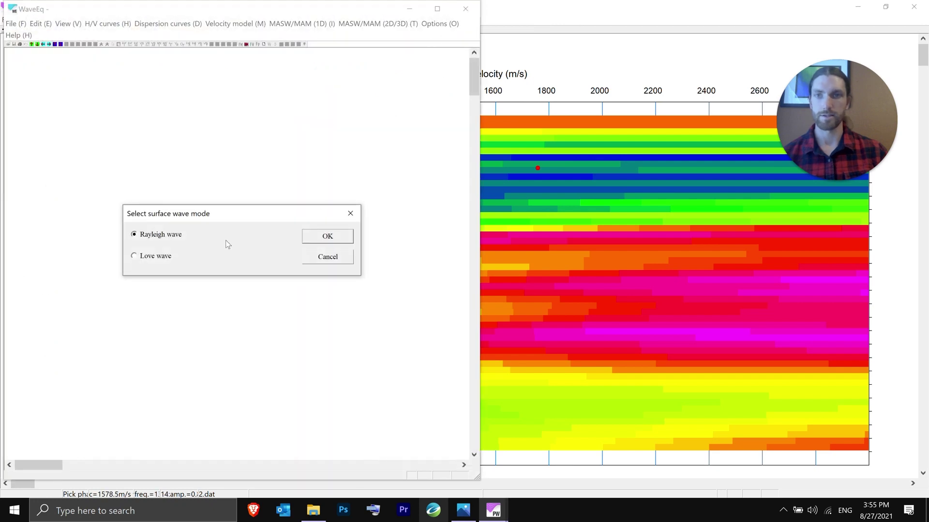
left_click(305, 238)
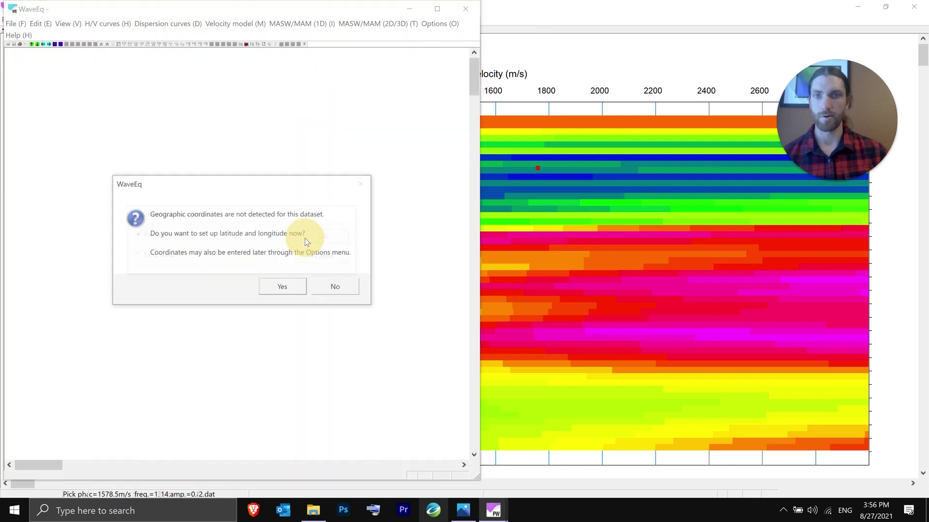
left_click(348, 289)
left_click(437, 8)
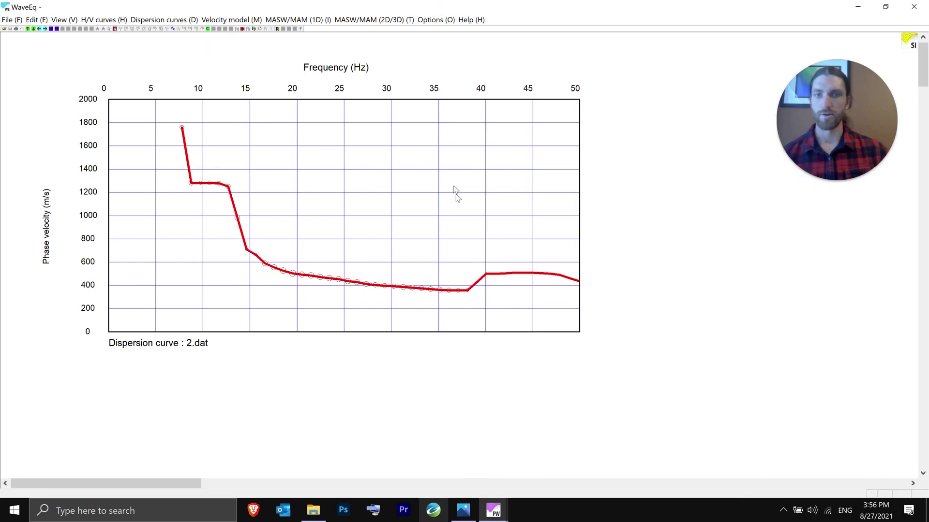
- Select and delete the lowest-frequency pick of record 2's dispersion curve, near 8 Hz and 1760 m/s
left_click(115, 29)
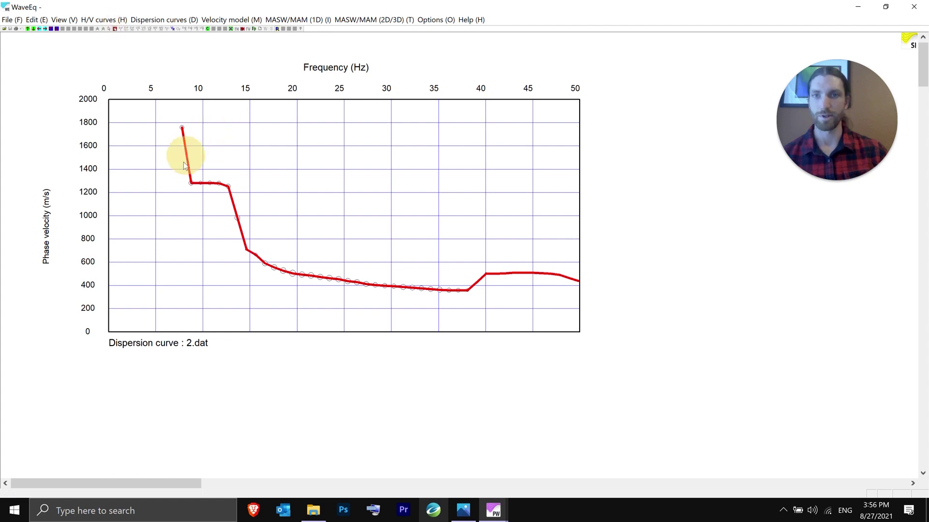
left_click_drag(184, 156, 167, 163)
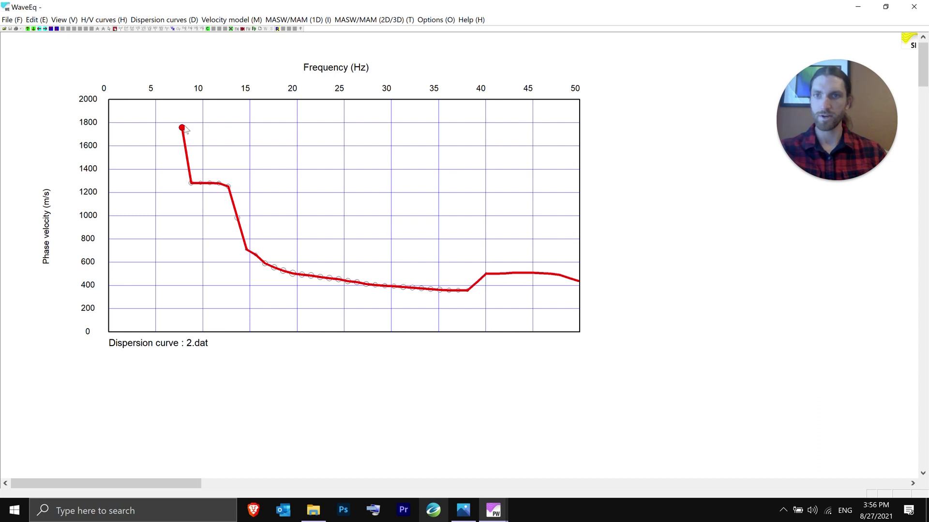
key("Delete")
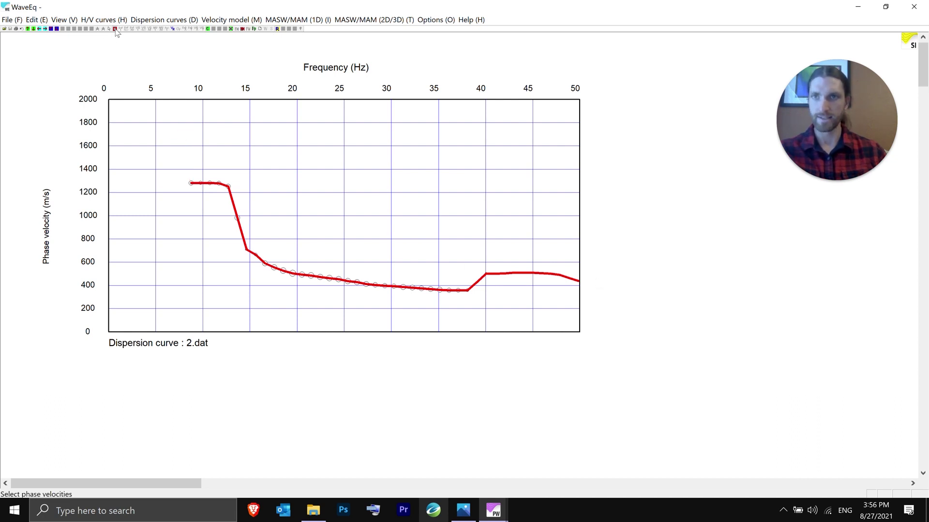
- Delete all dispersion curve picks above about 38 Hz and the flat low-frequency picks at about 9 and 10 Hz
left_click(546, 290)
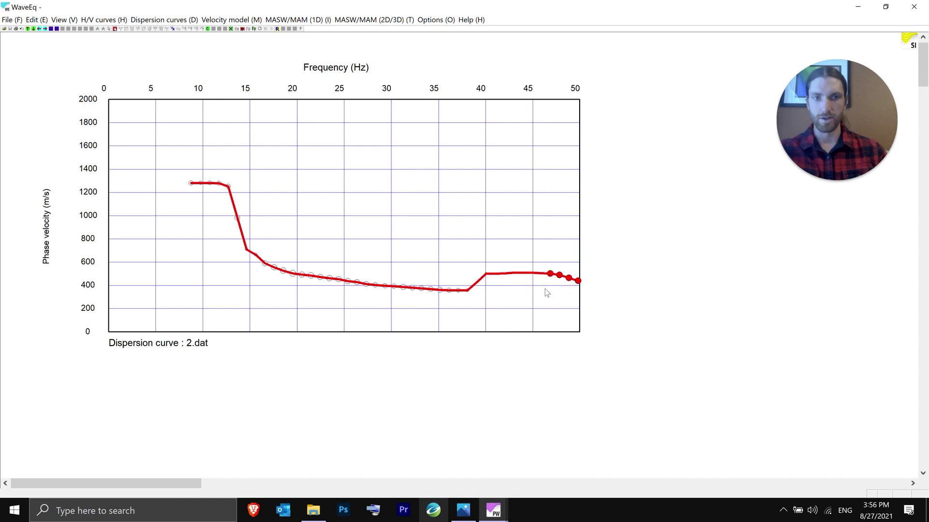
key("Delete")
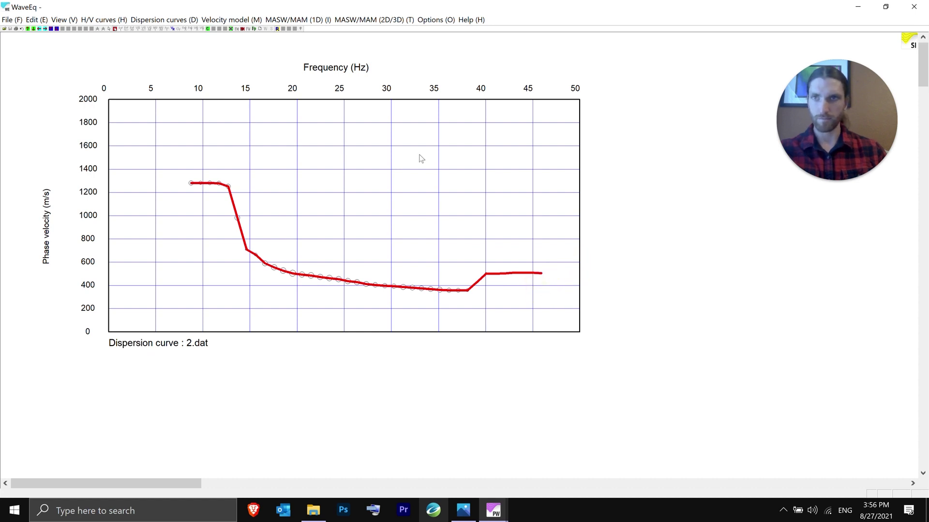
left_click_drag(499, 267, 460, 302)
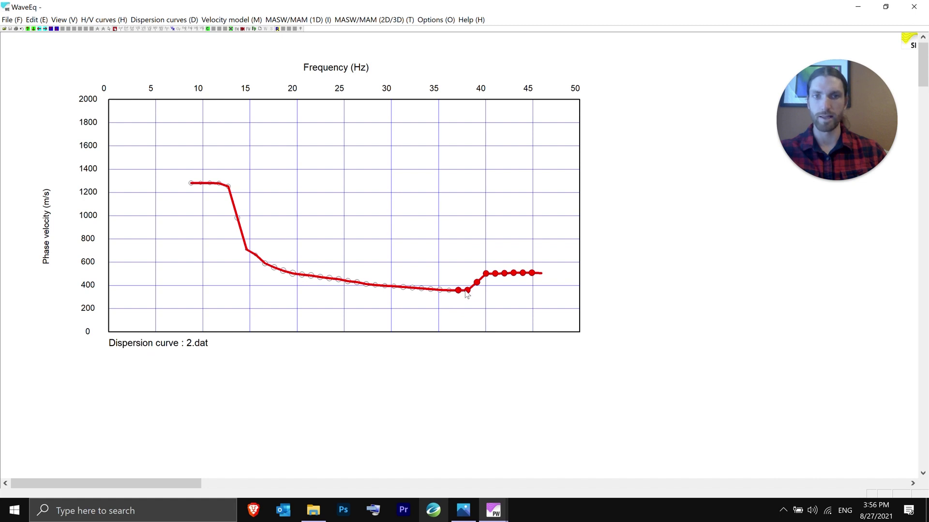
left_click(114, 28)
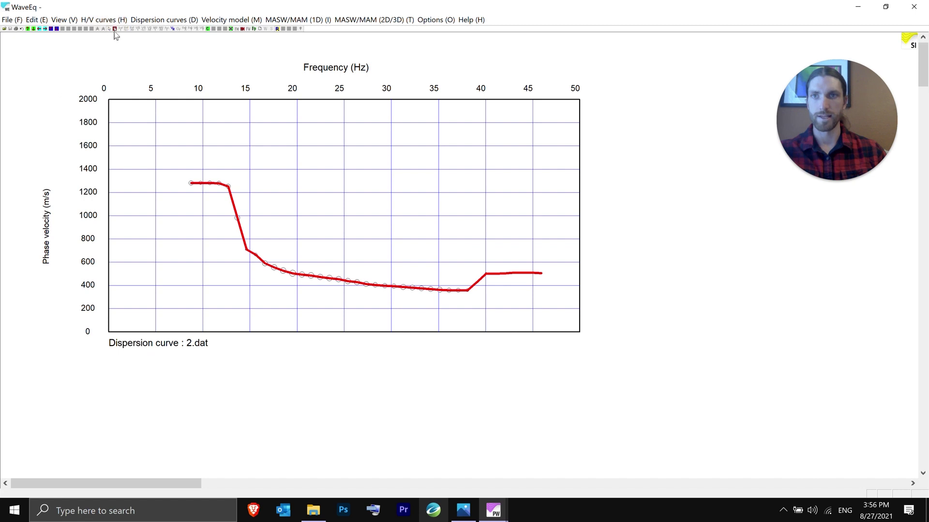
left_click_drag(566, 273, 486, 280)
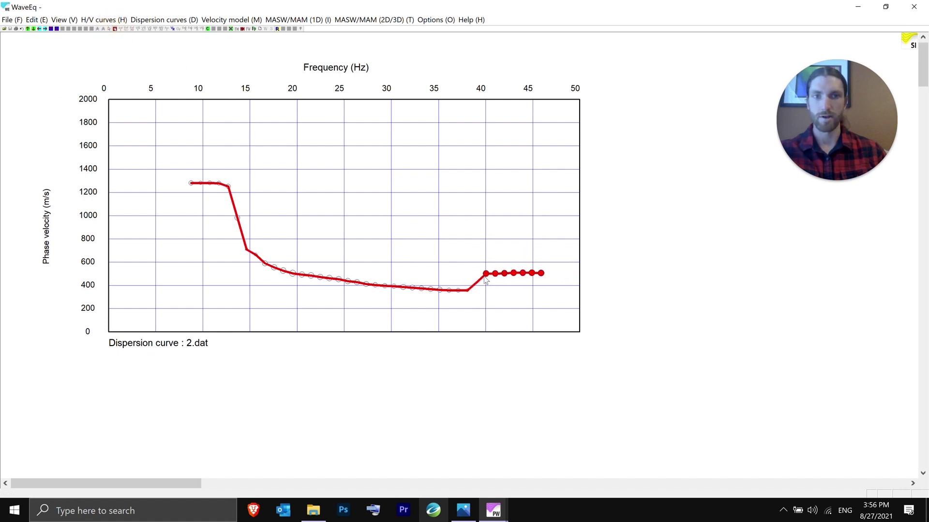
key("Delete")
left_click(477, 282)
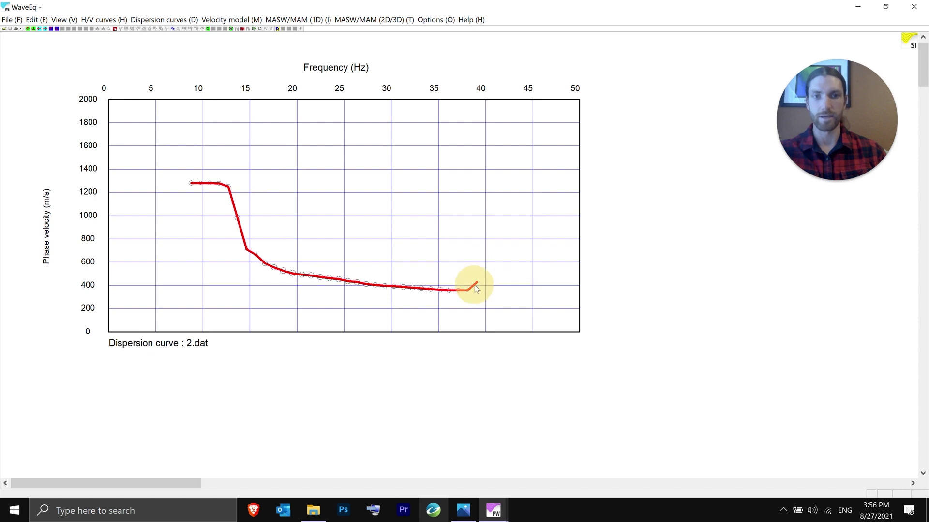
key("Delete")
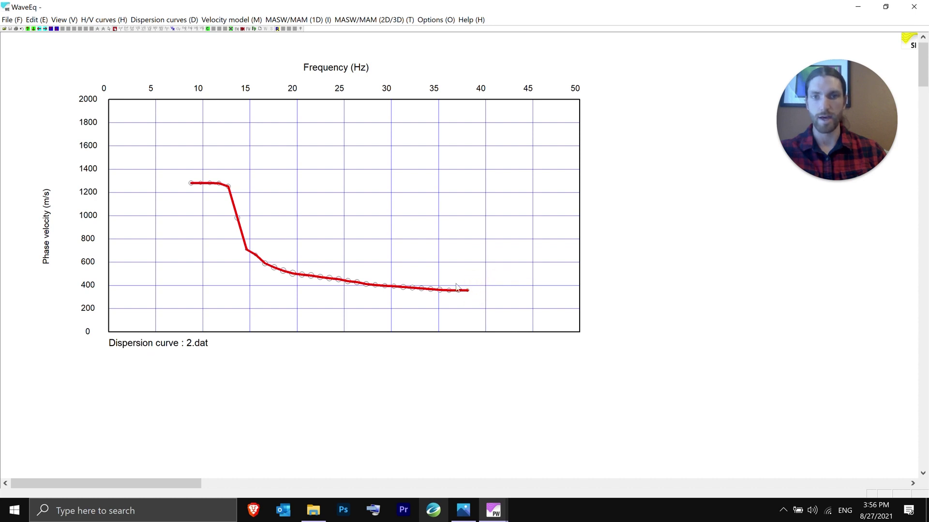
left_click(190, 185)
key("Delete")
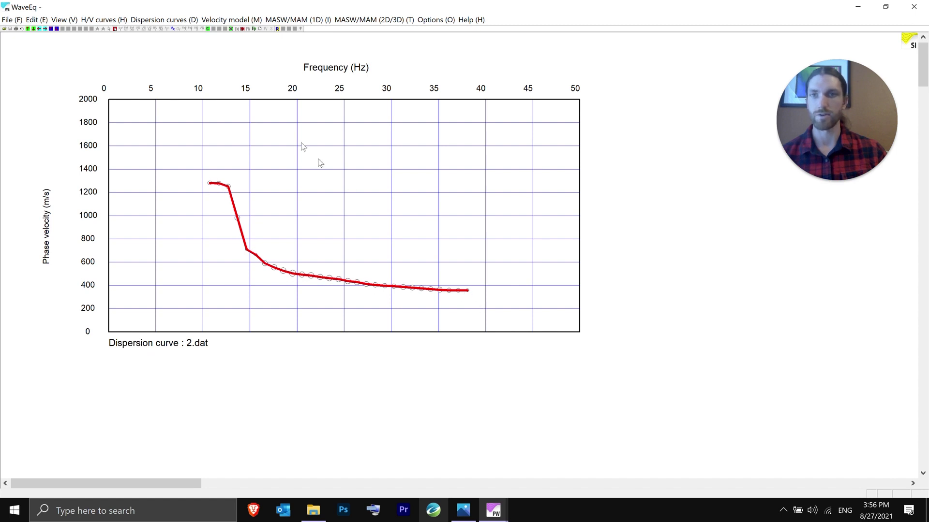
- Save the trimmed 1D phase velocity curve as 2.rst in the dispersion curves folder
left_click(14, 20)
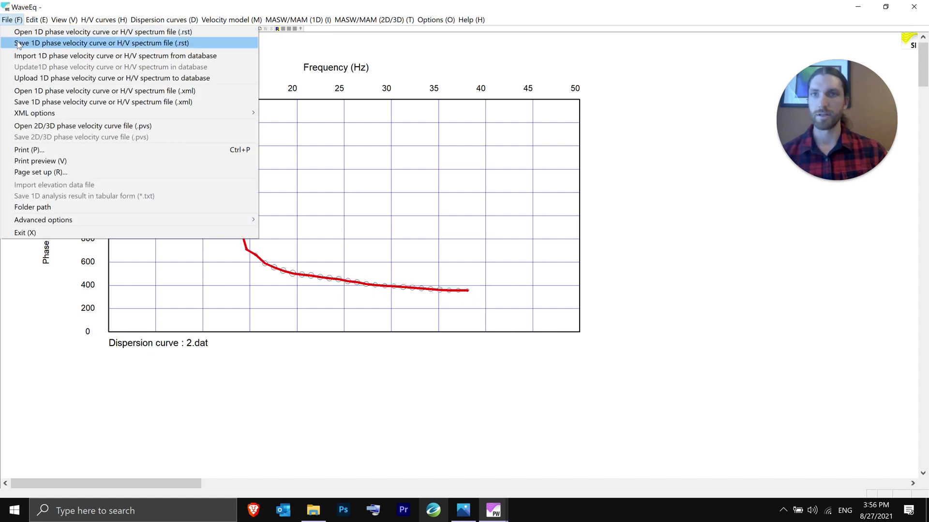
left_click(18, 45)
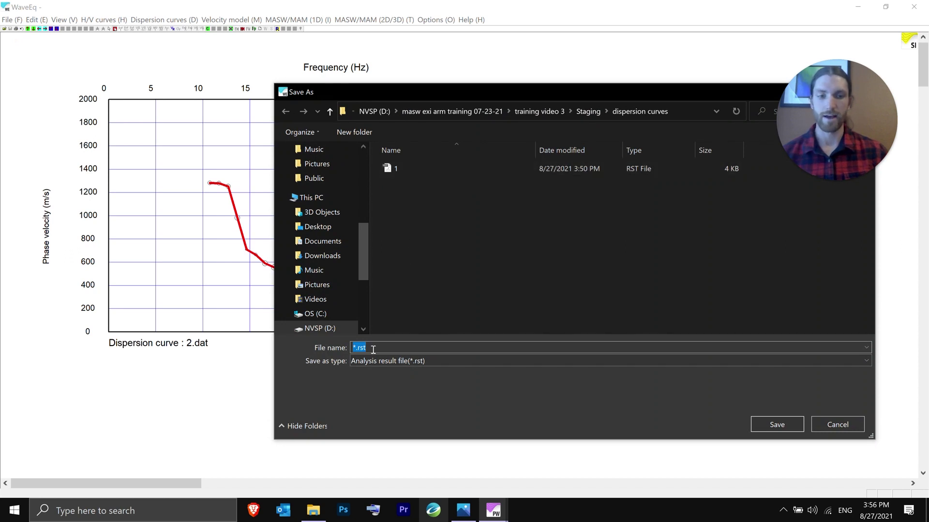
left_click(373, 349)
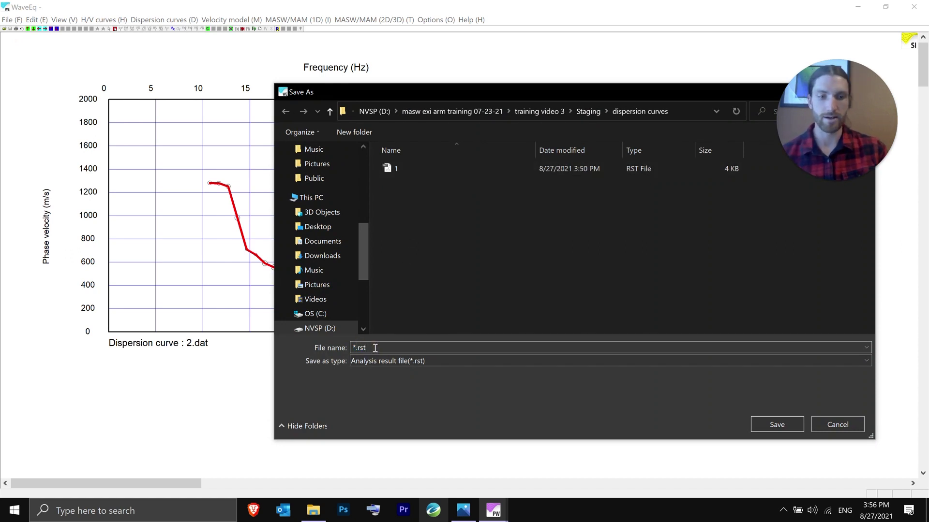
key("Home")
key("Delete")
type("2")
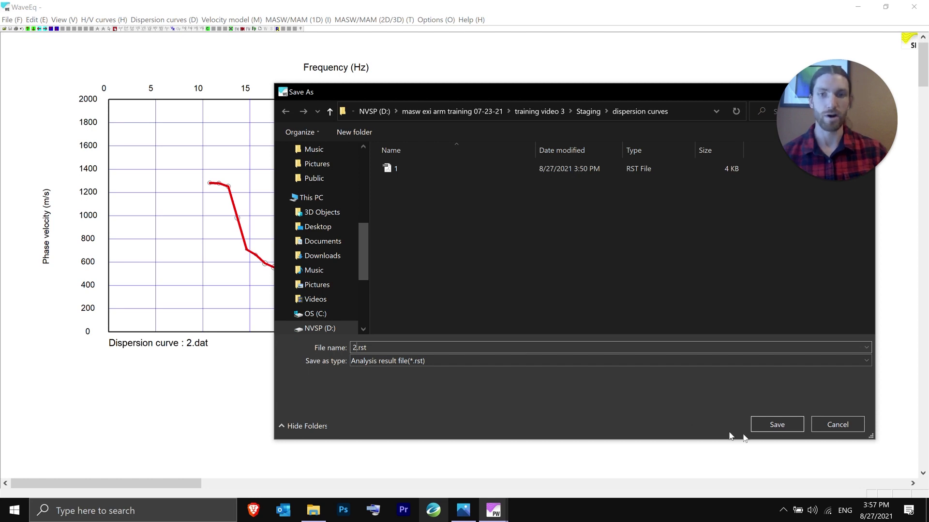
left_click(773, 425)
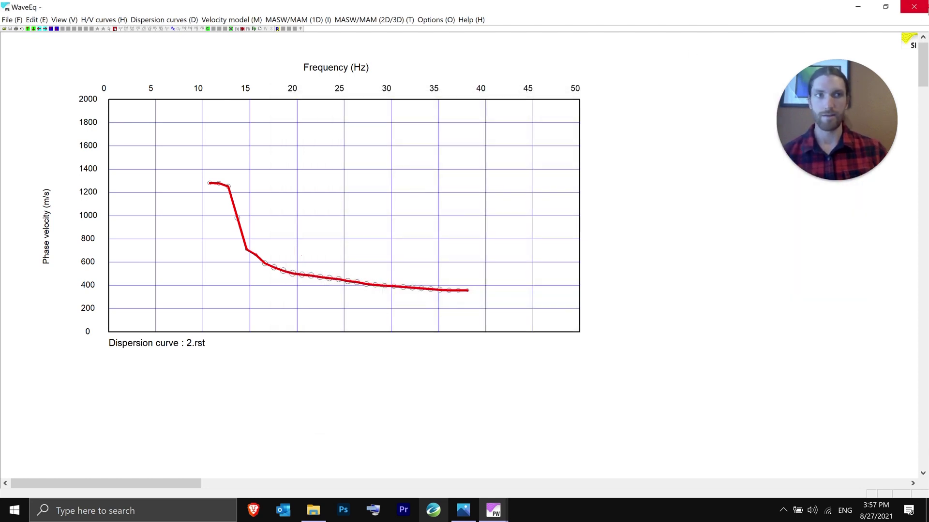
- Exit both WaveEq and Pickwin, confirming each exit
left_click(914, 6)
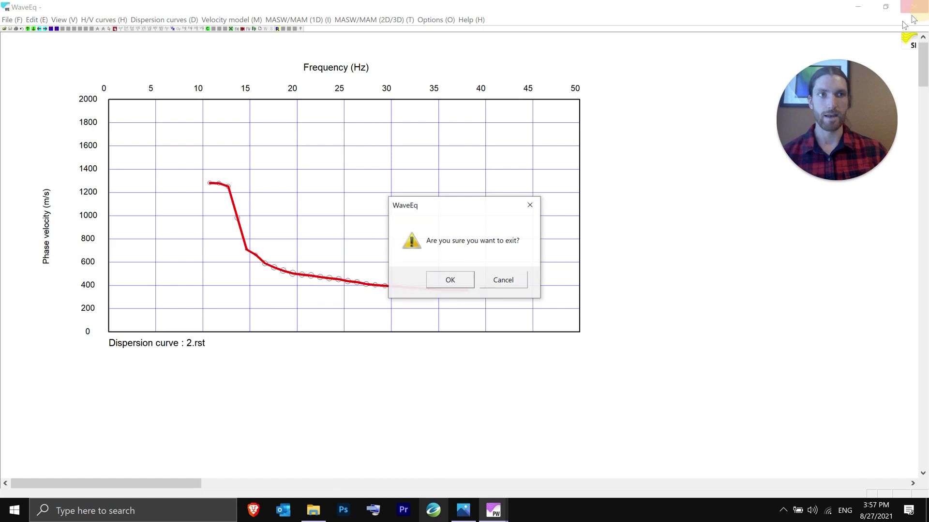
left_click(449, 280)
left_click(914, 6)
left_click(454, 281)
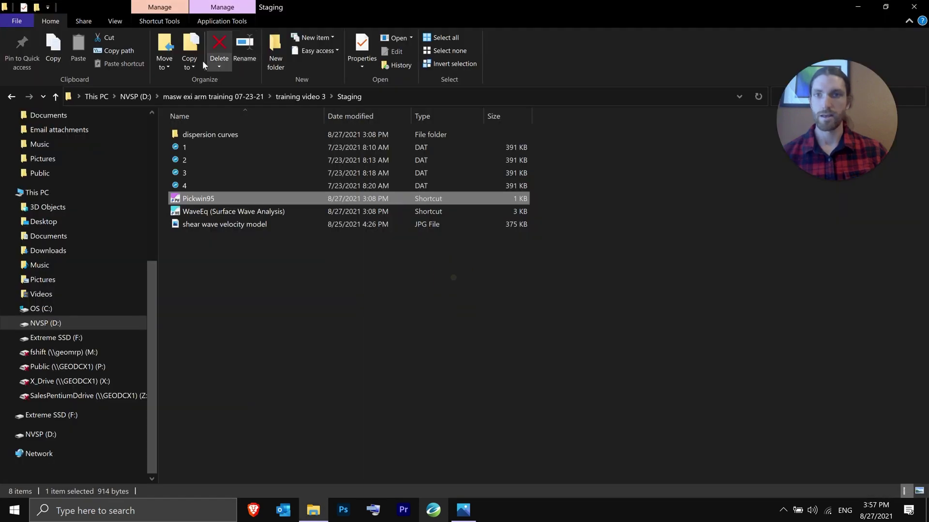
- Relaunch Pickwin from the Staging folder, maximize it and open waveform file 3
double_click(196, 198)
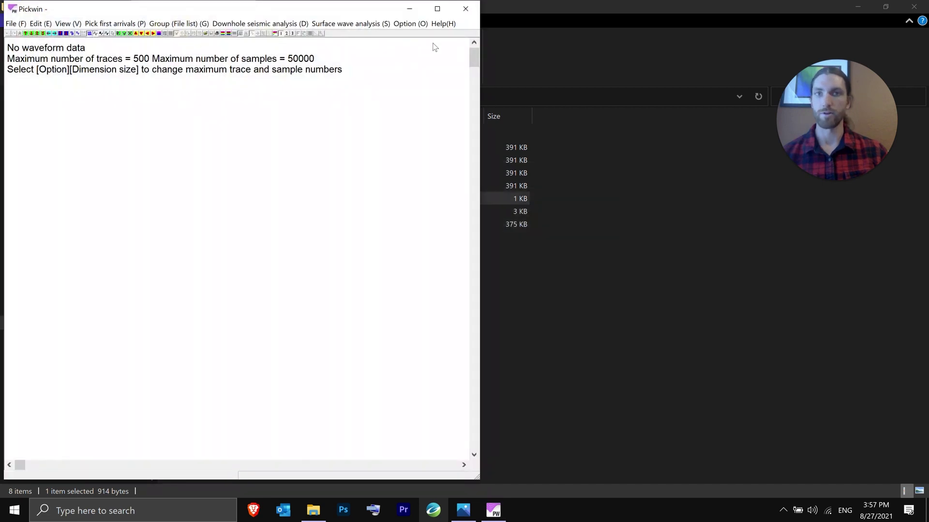
left_click(437, 9)
left_click(11, 19)
left_click(39, 32)
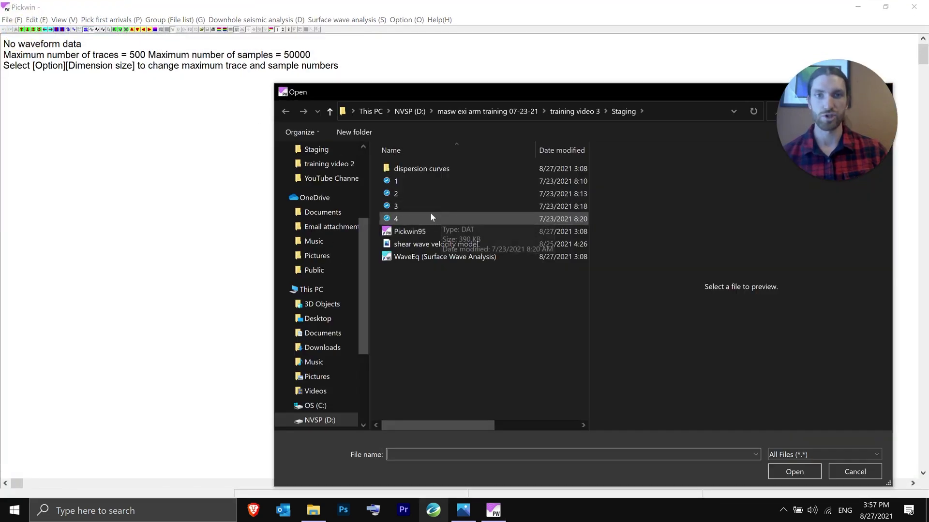
left_click(430, 206)
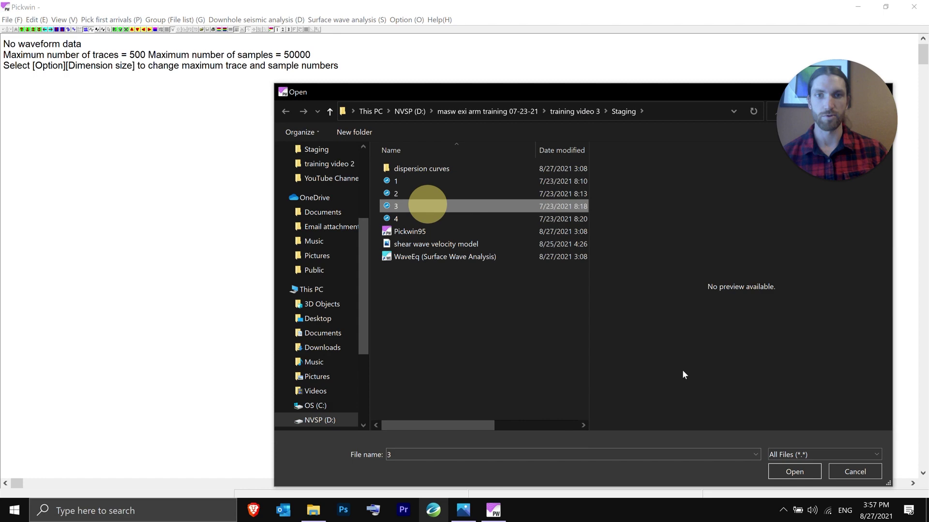
left_click(794, 471)
left_click(509, 292)
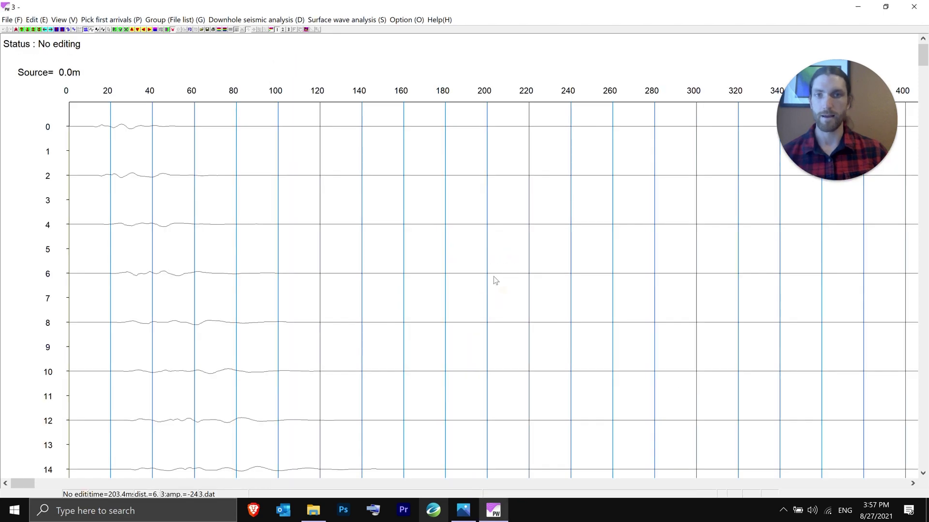
- Run the phase velocity-frequency transformation on record 3 with end values of 3000 m/s and 50 Hz
left_click(39, 30)
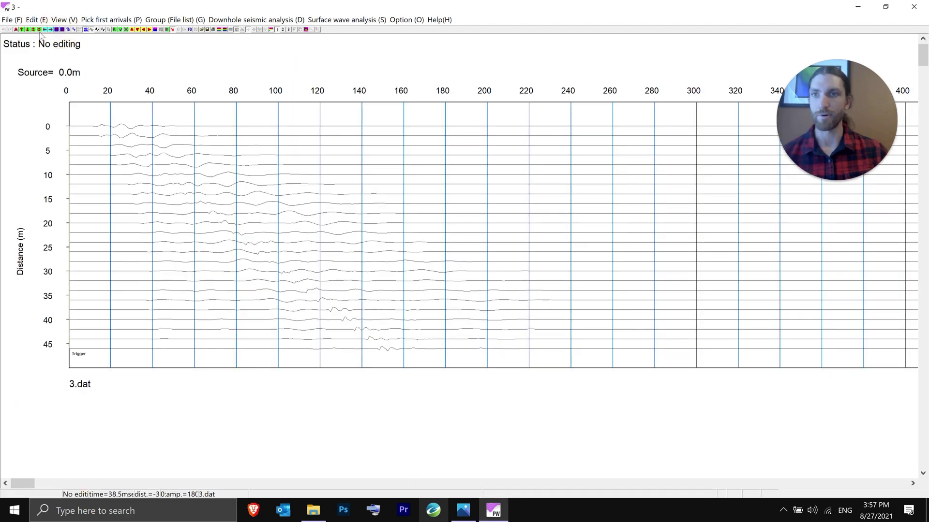
left_click(44, 30)
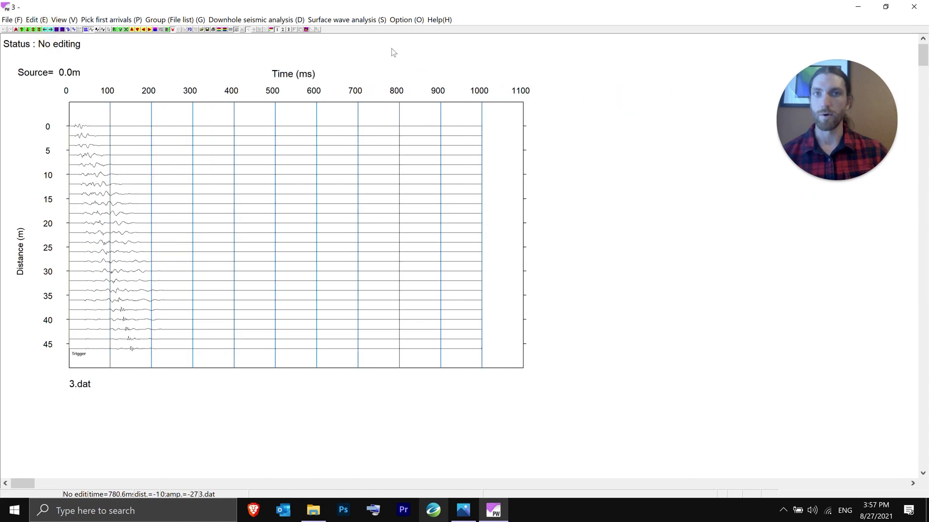
left_click(351, 21)
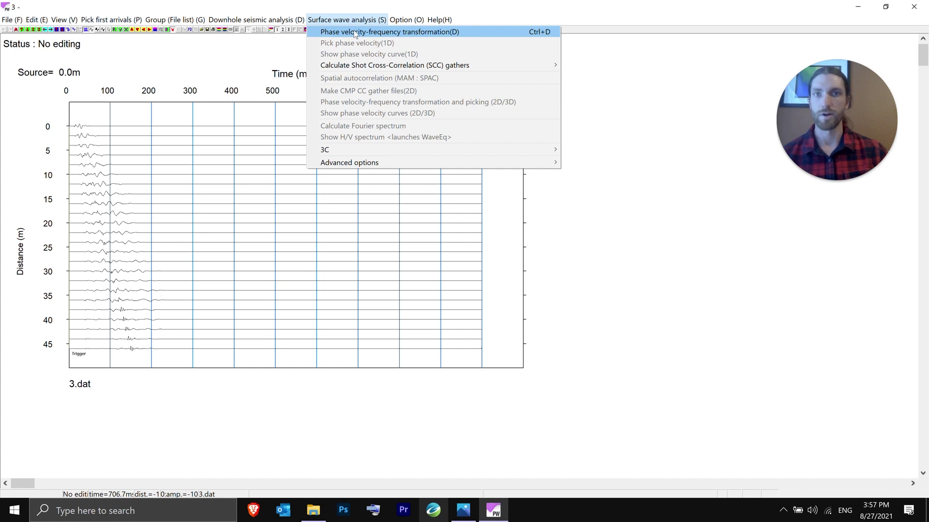
left_click(355, 33)
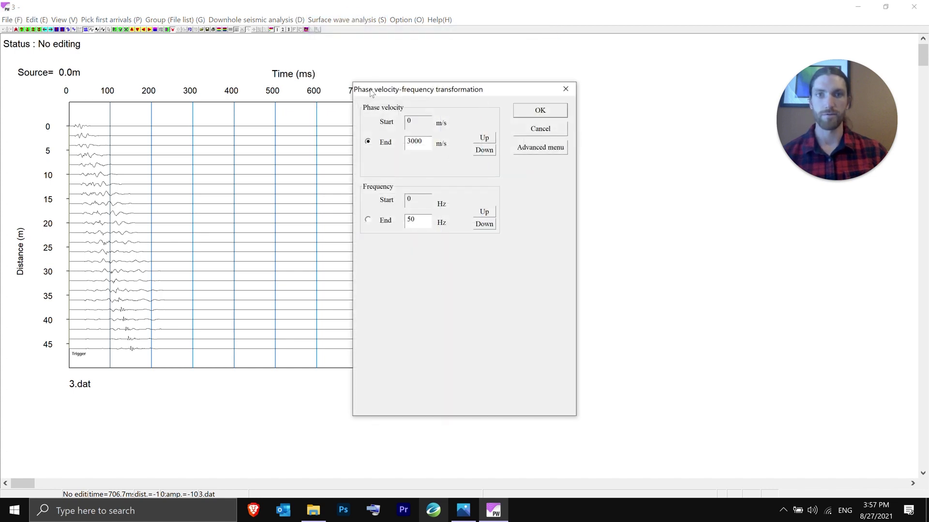
left_click(539, 110)
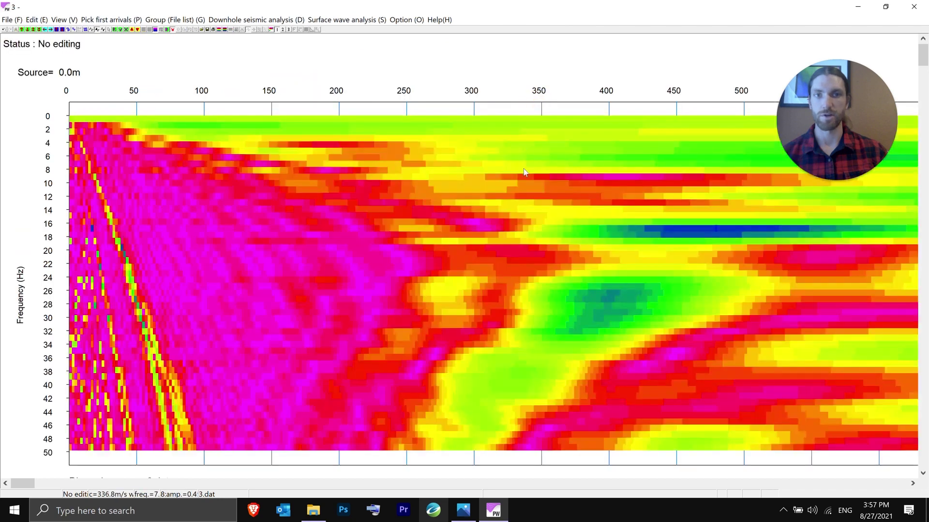
- Rescale the axes of record 3's phase velocity image to fit the full 0–3000 m/s and 0–50 Hz ranges in the window
left_click(47, 30)
left_click(47, 30)
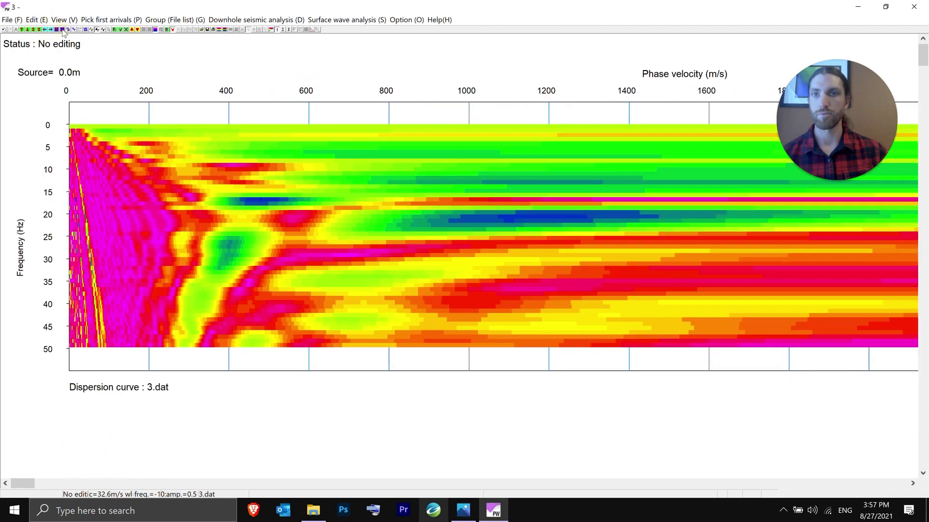
left_click(50, 30)
left_click(51, 30)
left_click(51, 30)
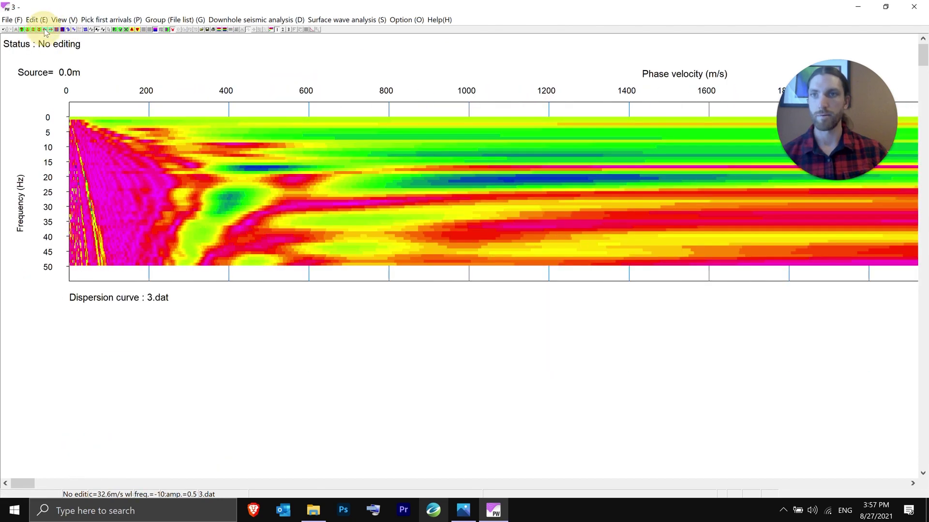
left_click(51, 30)
left_click(57, 30)
left_click(58, 30)
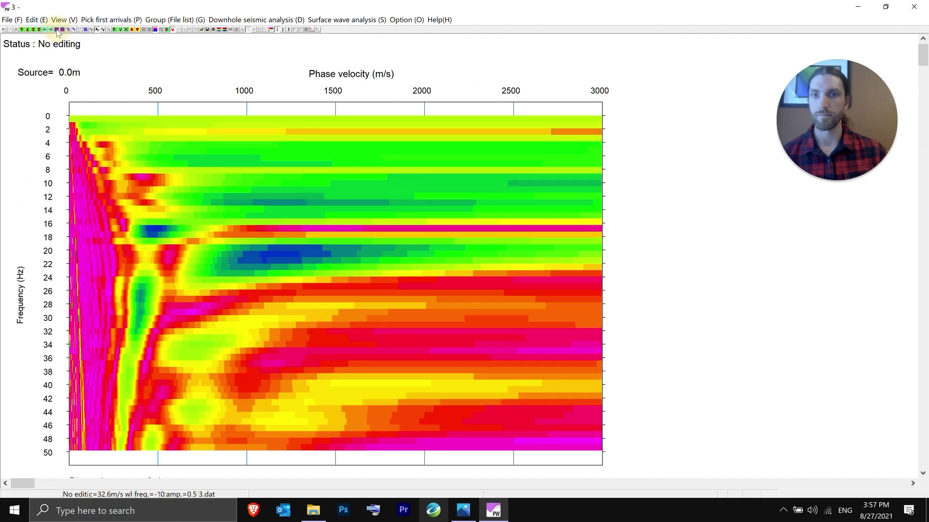
- Pick the 1D phase velocities of record 3 automatically over the 5–50 Hz frequency range
left_click(341, 19)
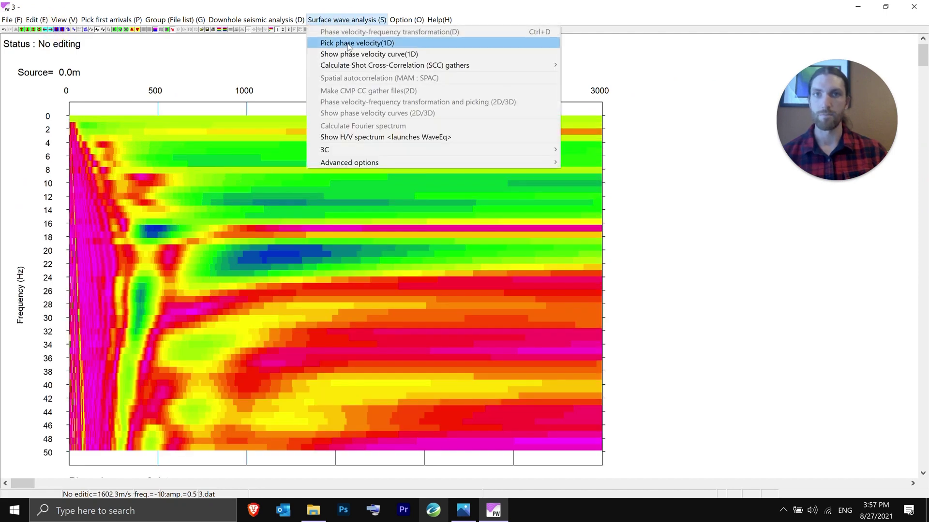
left_click(348, 44)
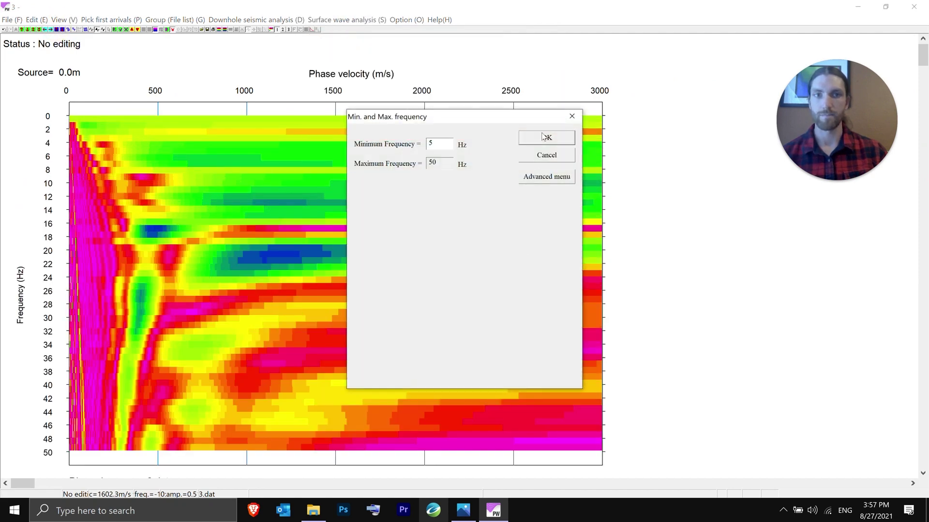
left_click(546, 137)
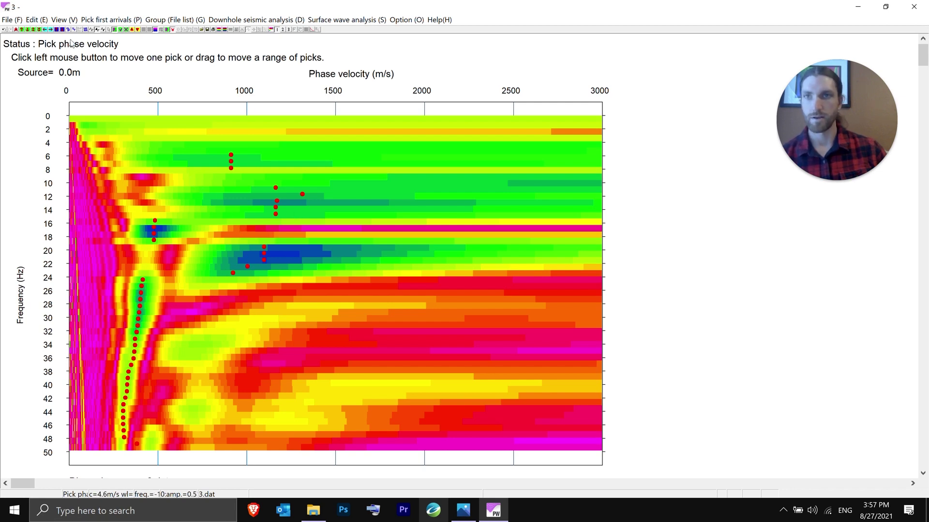
- Move the stray picks between about 16 and 24 Hz onto a straight line along the fundamental-mode trend
left_click(56, 29)
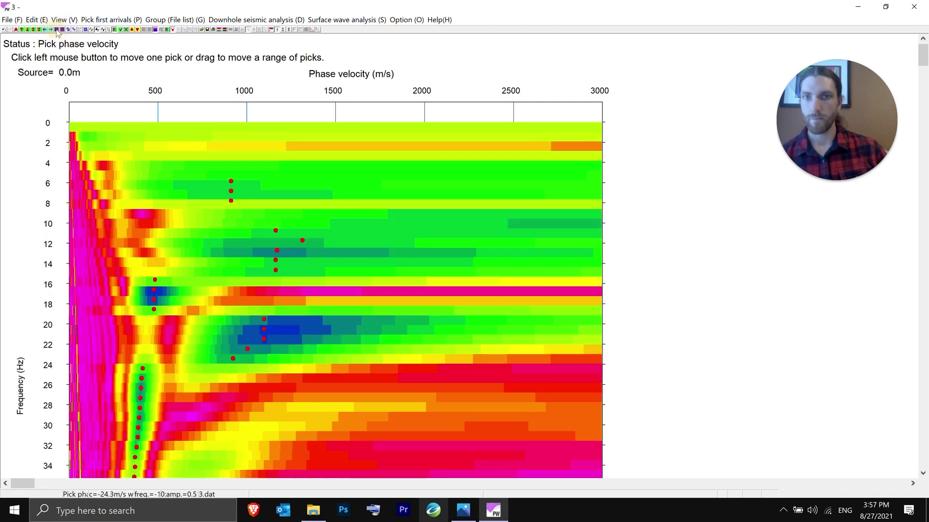
left_click(63, 30)
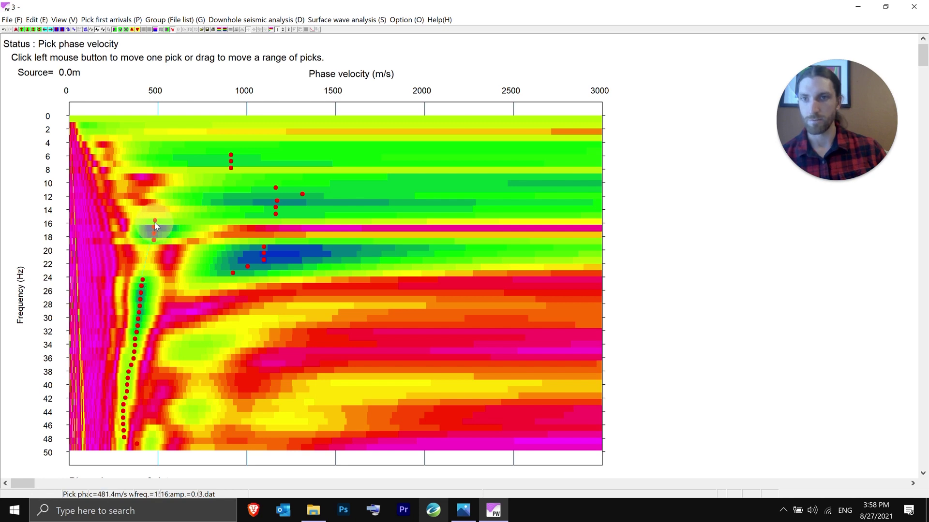
left_click_drag(154, 222, 143, 278)
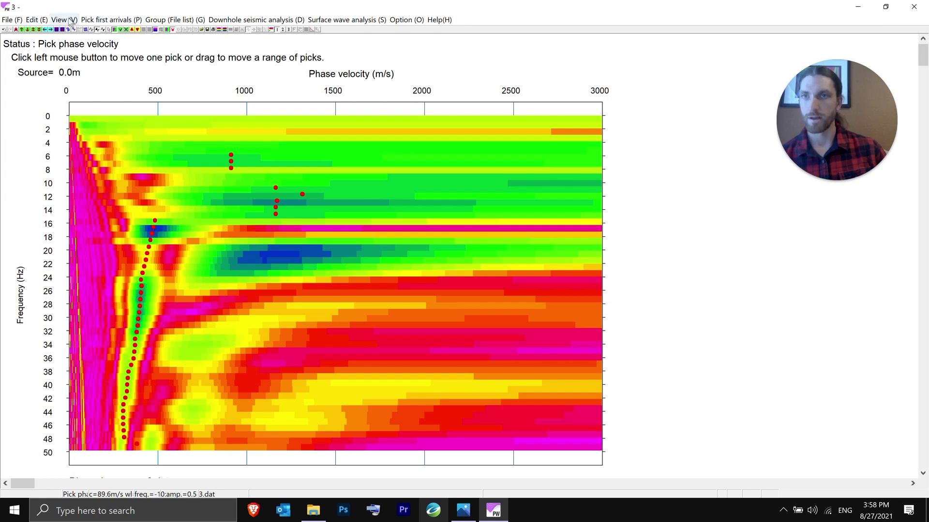
- Temporarily boost the amplitude of the phase velocity image to examine the low-frequency energy around the picks, and restore the original scaling
left_click(27, 30)
left_click(27, 30)
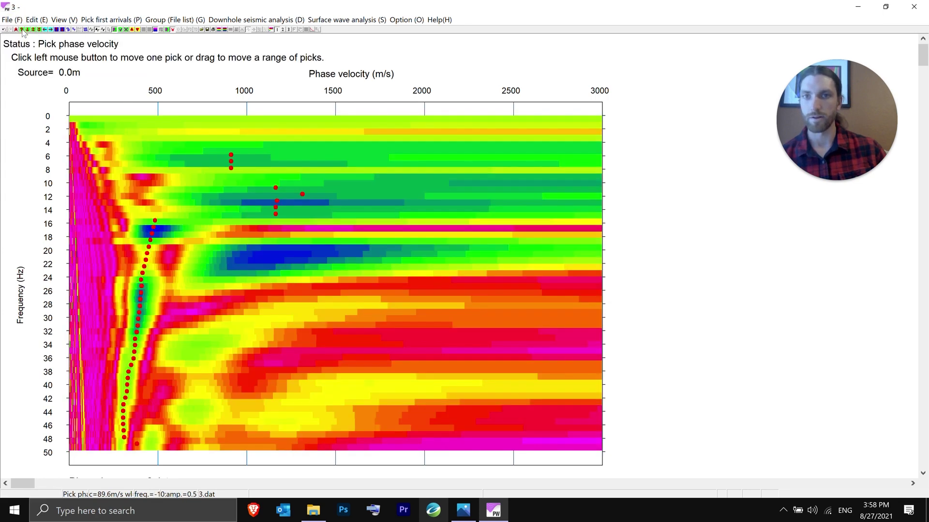
left_click(27, 30)
left_click(27, 30)
left_click(28, 30)
left_click(28, 30)
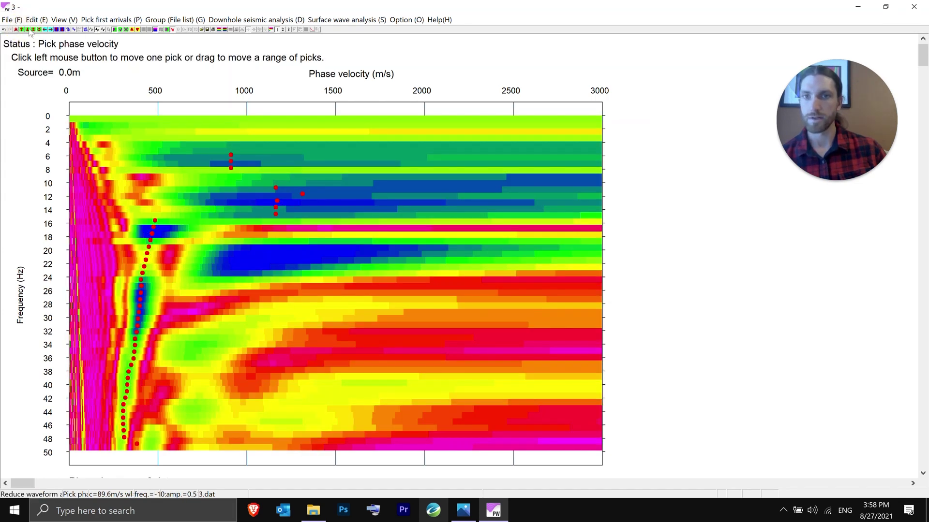
left_click(28, 30)
left_click(28, 30)
left_click(28, 30)
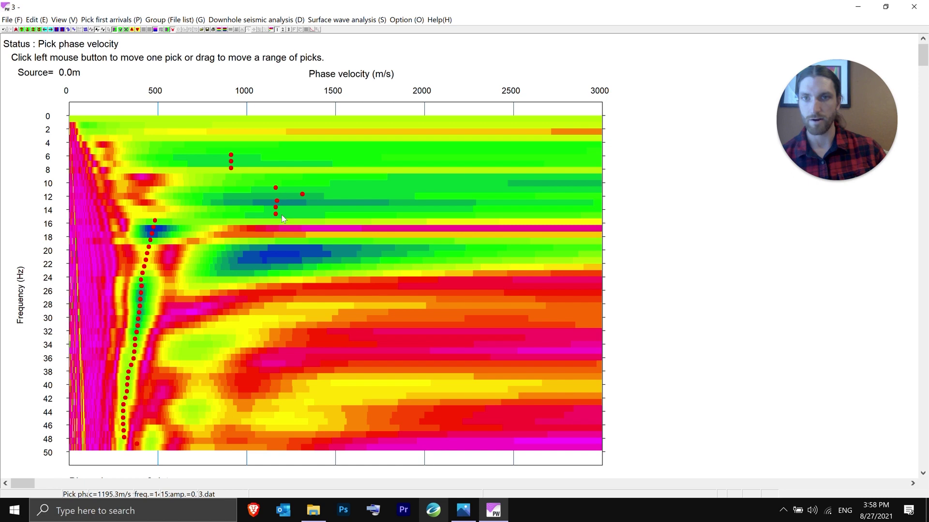
- Align the 10–15 Hz picks at about 1200 m/s and shape the 14–16 Hz picks into a smooth transition to the fundamental-mode trend
left_click(283, 188)
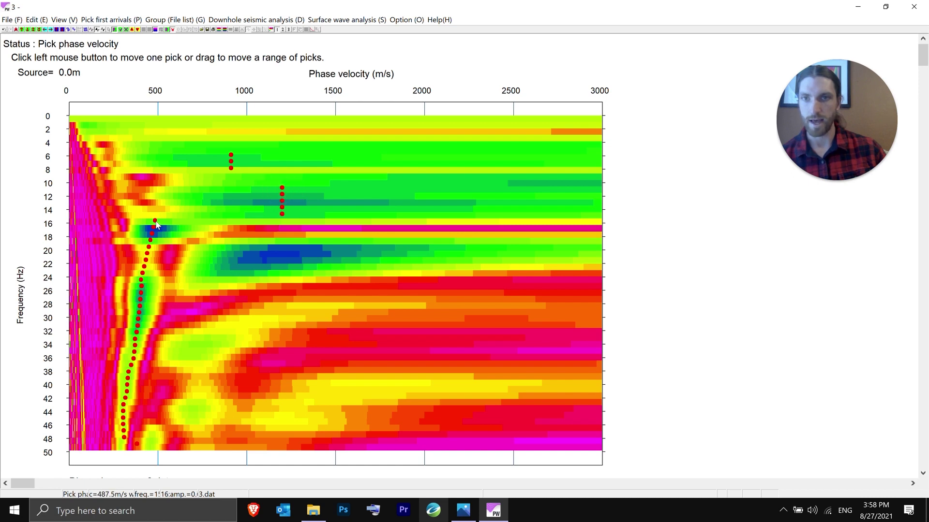
left_click(256, 220)
left_click_drag(279, 212, 171, 215)
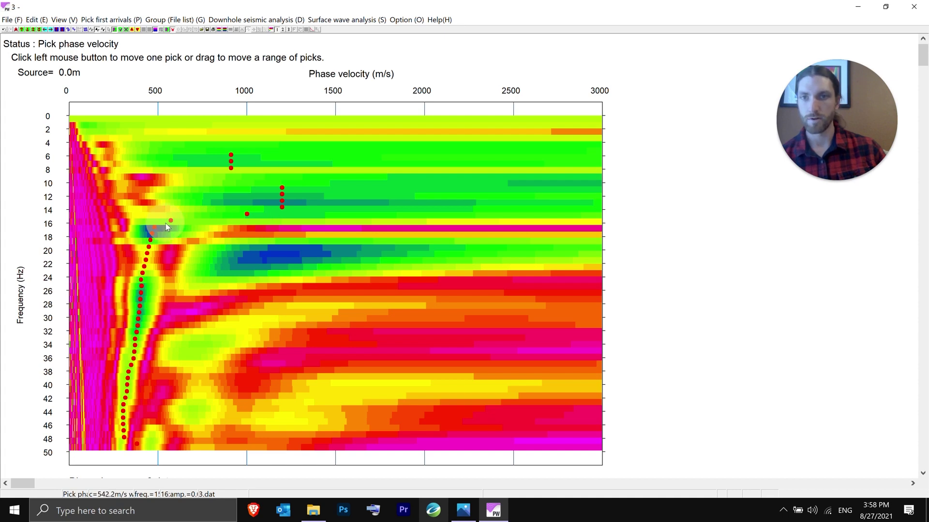
left_click_drag(241, 214, 277, 207)
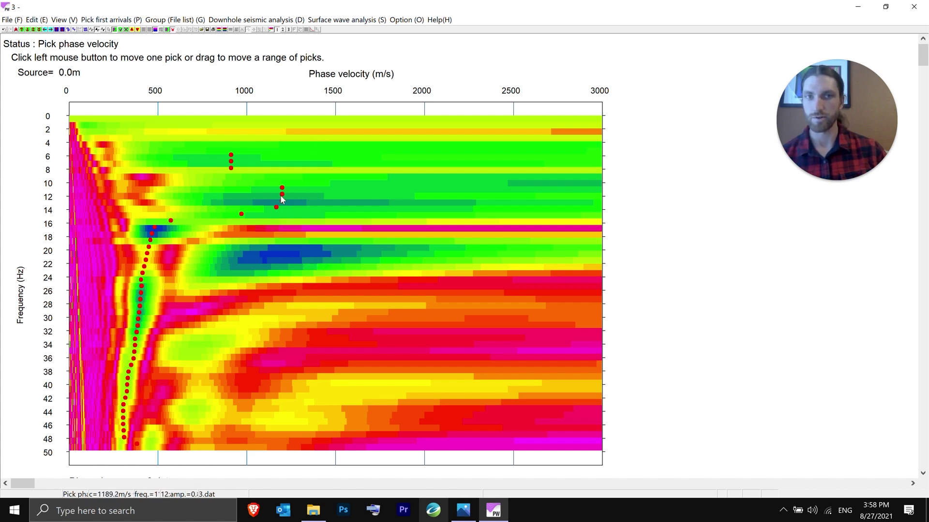
- Show record 3's picked phase velocity curve in WaveEq, accept the prompts and maximize the window
left_click(337, 22)
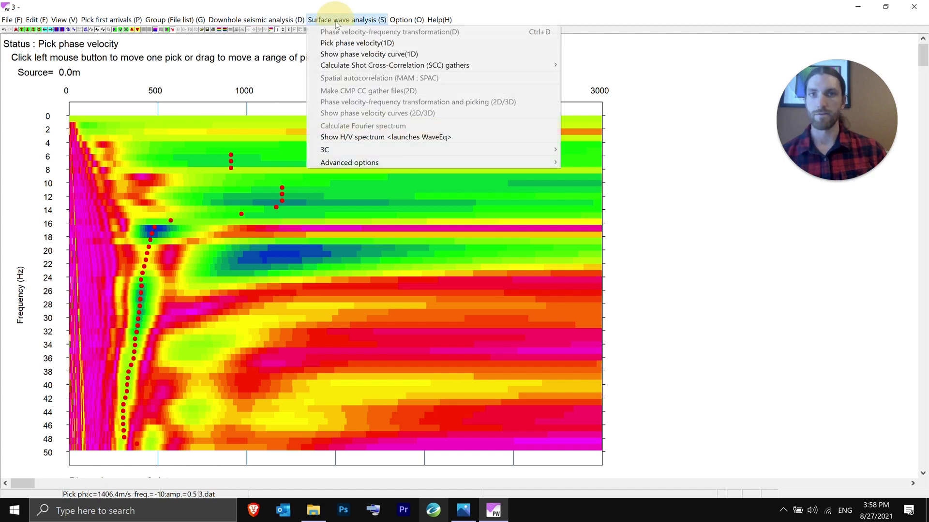
left_click(355, 54)
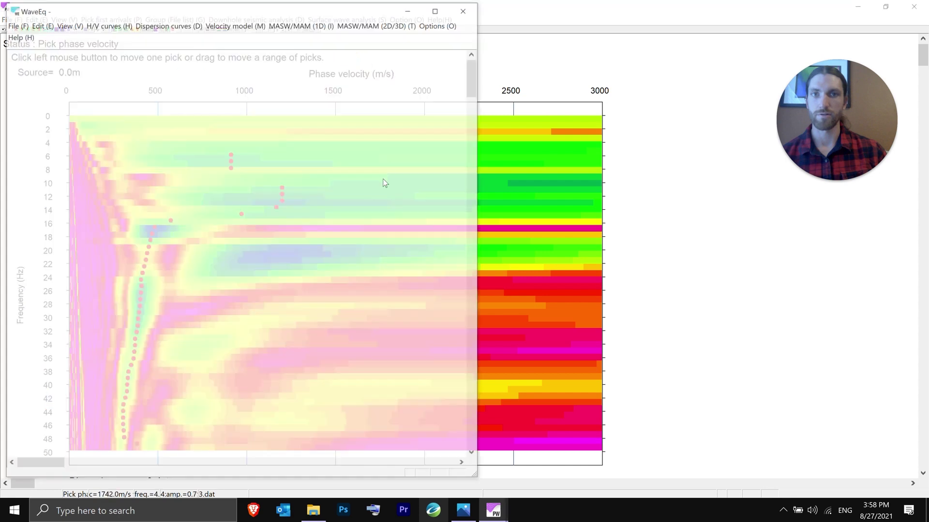
left_click(339, 237)
left_click(330, 286)
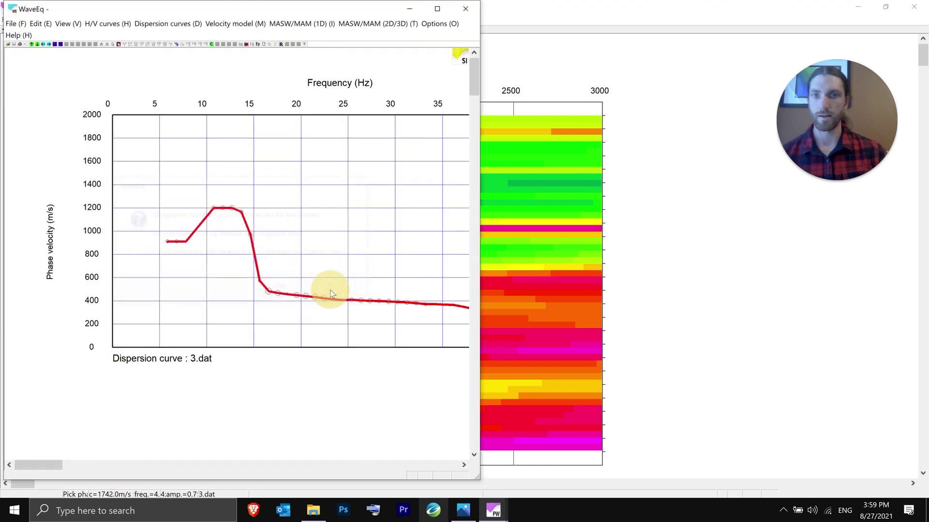
left_click(437, 9)
- Delete the dispersion curve picks outside a frequency gate from about 11 to 48 Hz
left_click(164, 20)
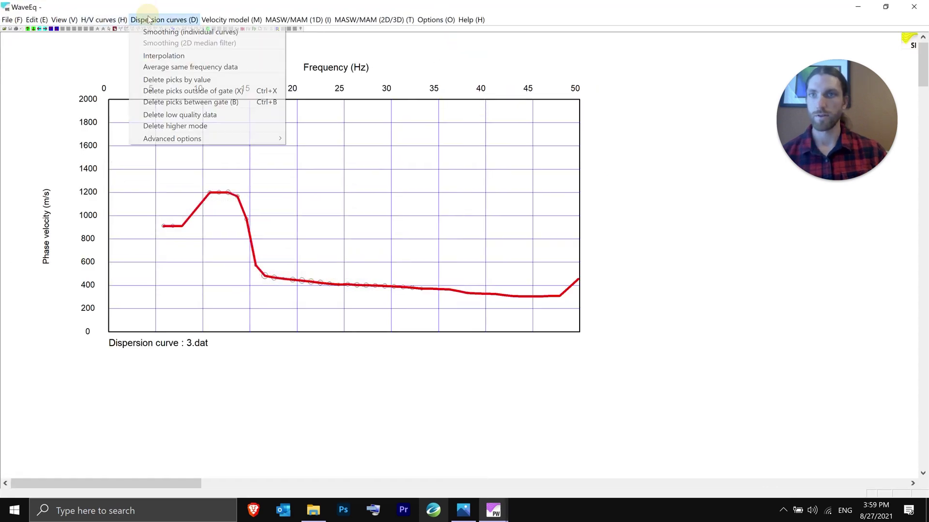
left_click(206, 91)
key("Right")
key("Right")
key("Right")
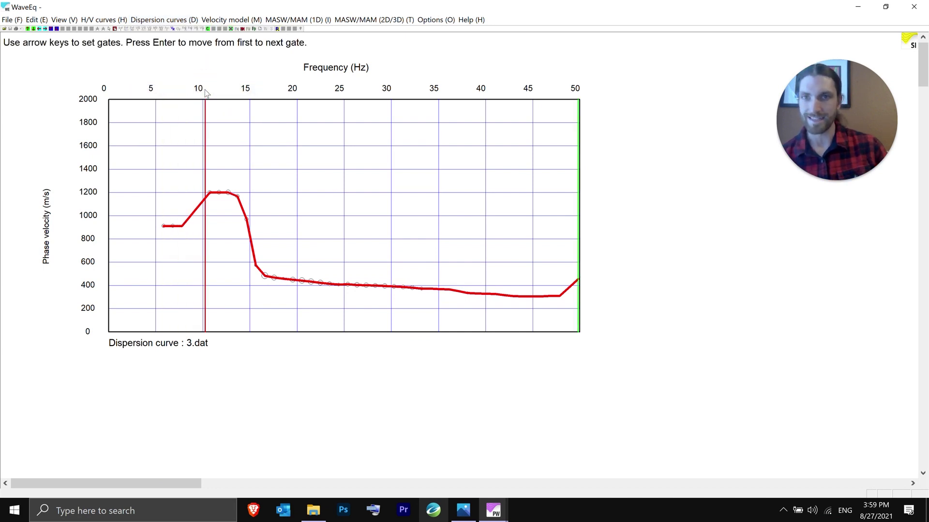
key("Right")
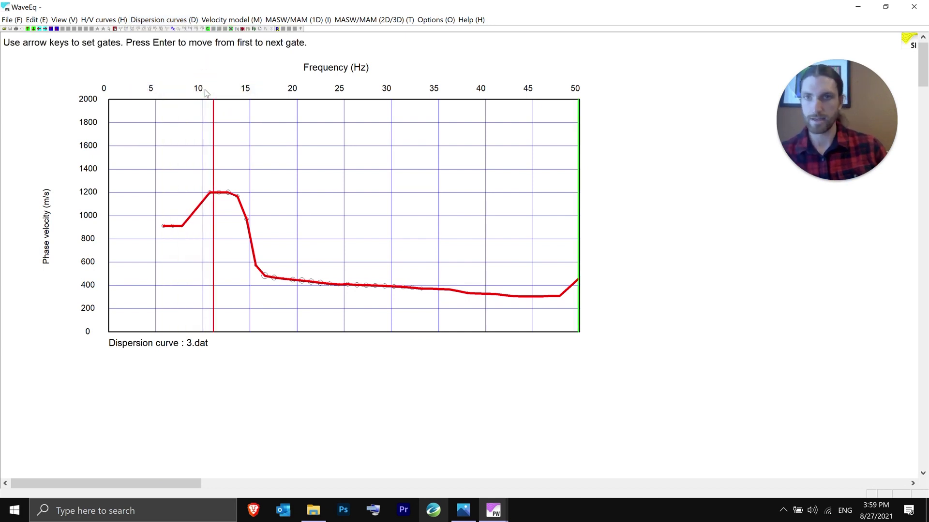
key("Return")
key("Left")
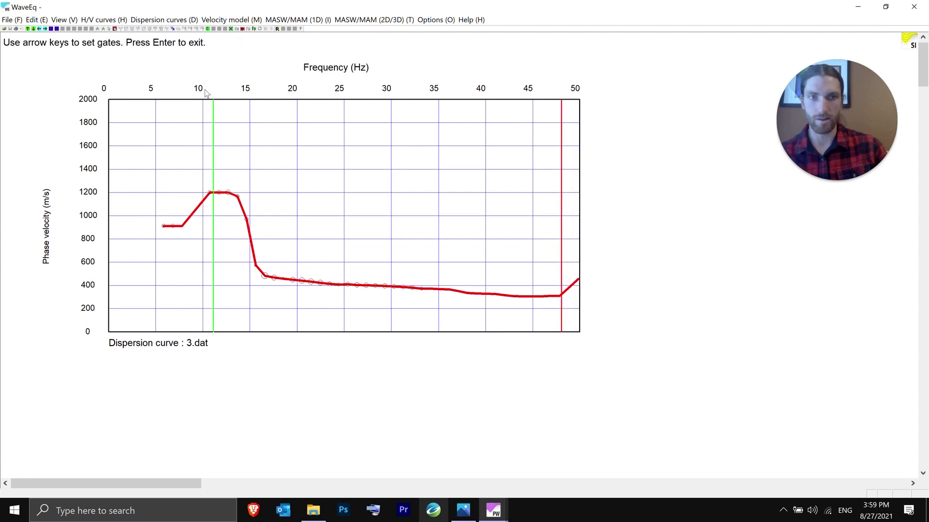
key("Left")
key("Left")
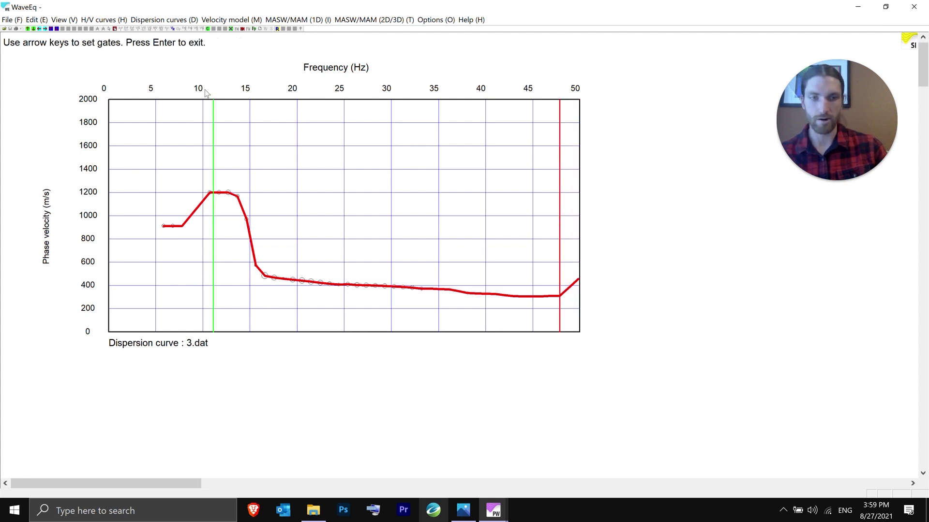
key("Return")
- Save the trimmed 1D phase velocity curve as 3.rst in the dispersion curves folder
left_click(11, 20)
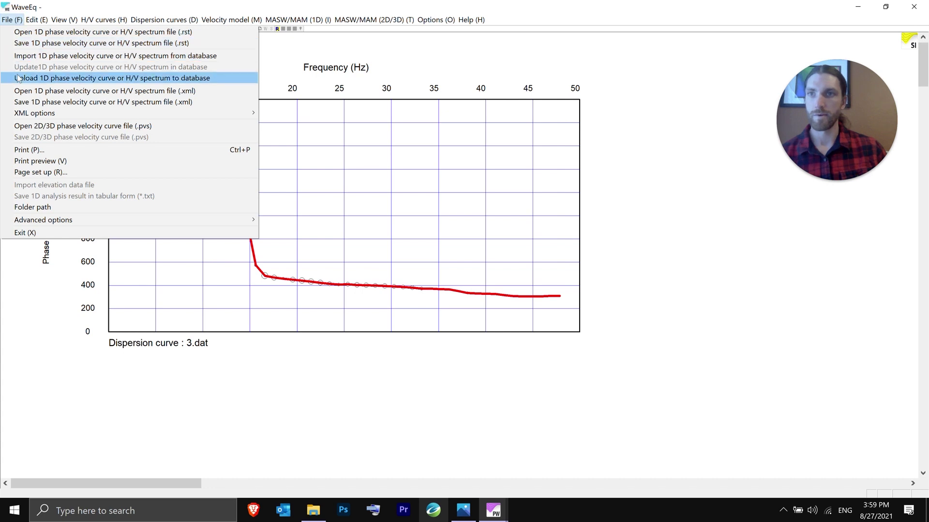
left_click(45, 43)
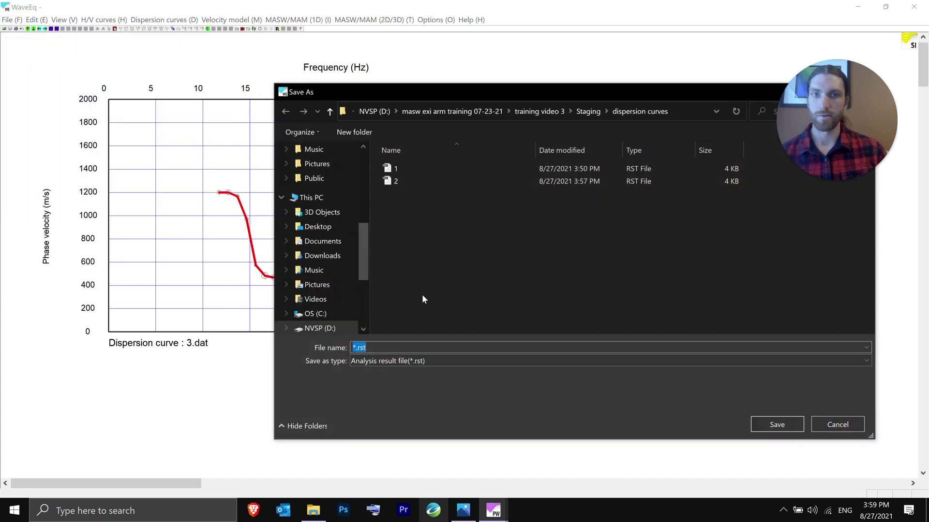
key("Home")
key("Delete")
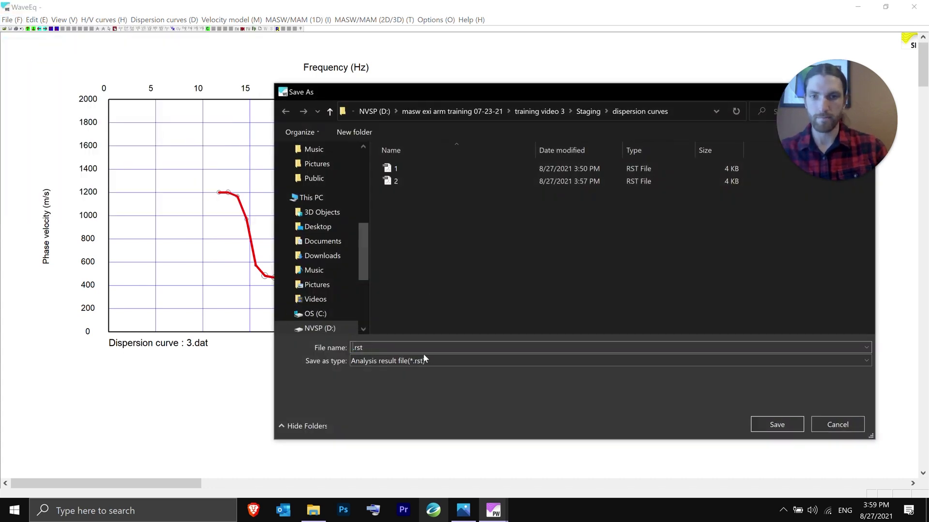
type("3")
left_click(778, 424)
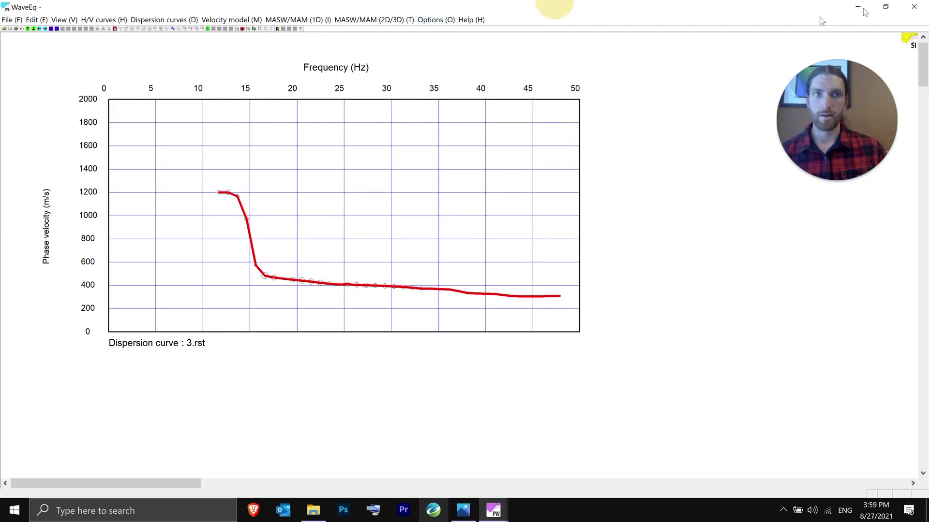
- Exit WaveEq and Pickwin, confirming each exit
left_click(921, 10)
left_click(469, 286)
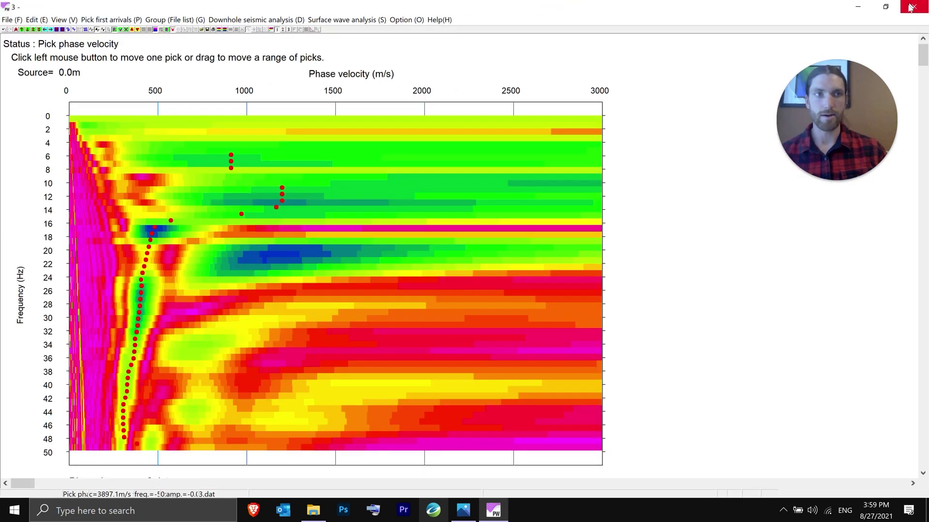
left_click(469, 285)
- Relaunch Pickwin from the Staging folder, open waveform file 4, accept its trace information and maximize the window
double_click(212, 202)
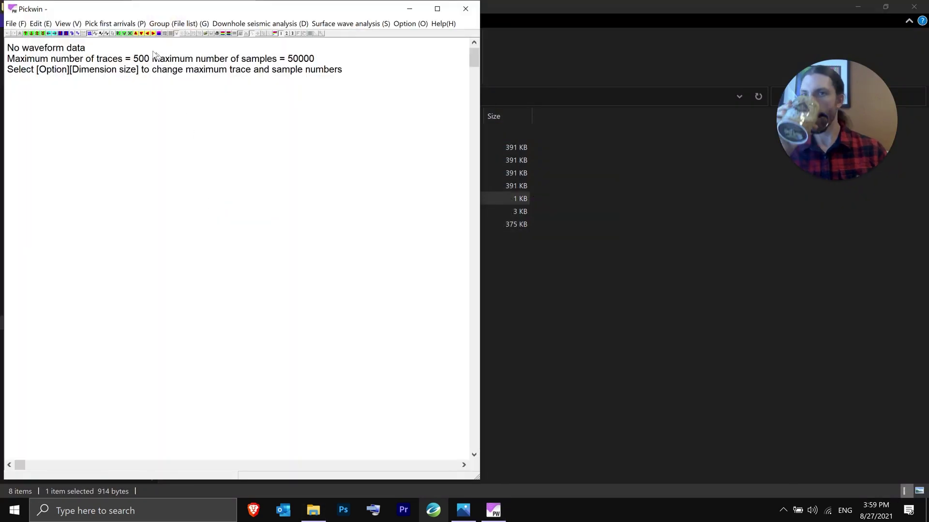
left_click(350, 23)
key("Escape")
key("alt+f")
key("Return")
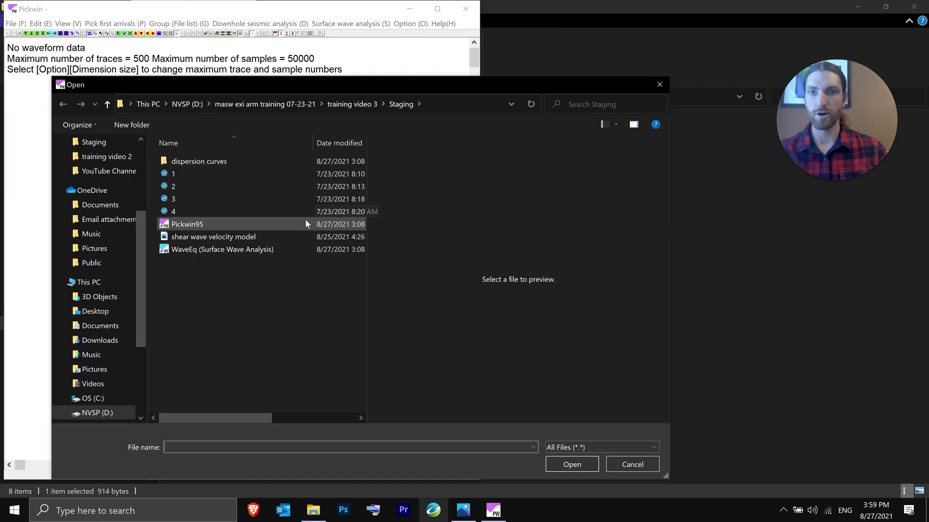
left_click(222, 213)
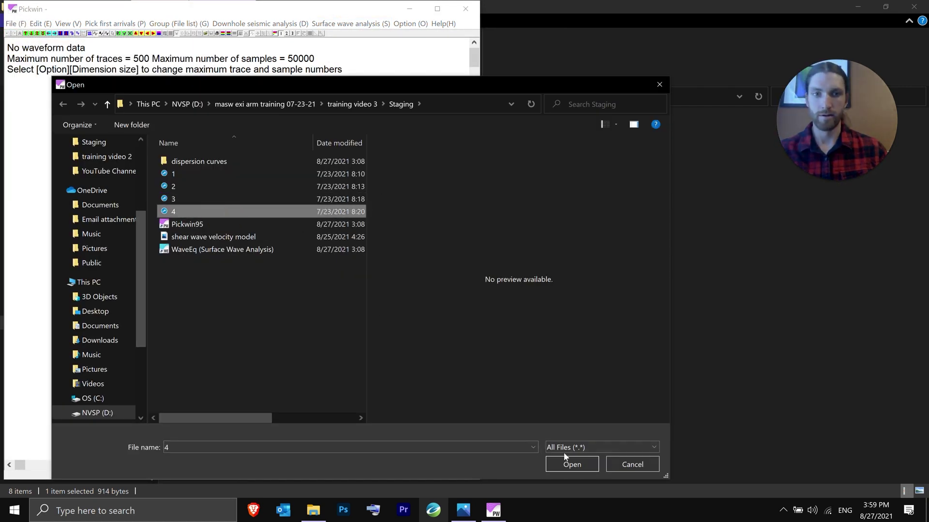
left_click(571, 465)
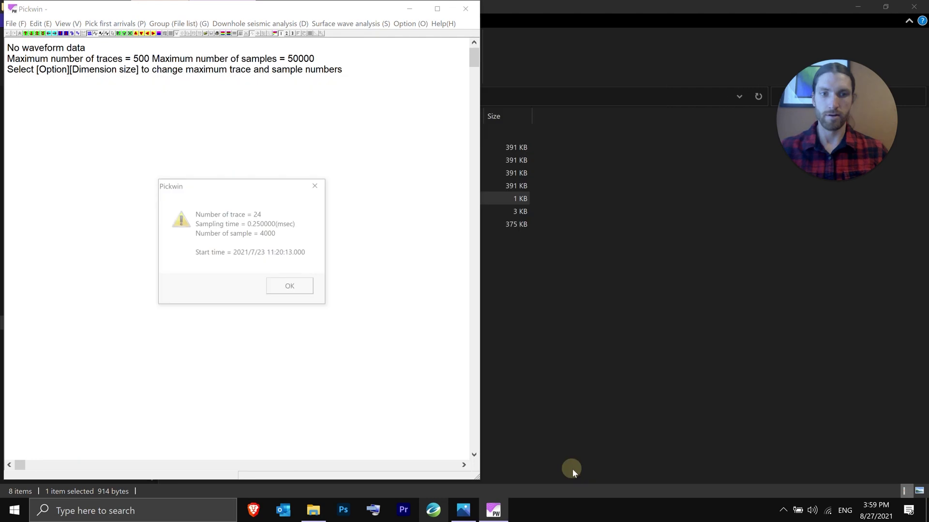
left_click(276, 291)
left_click(437, 9)
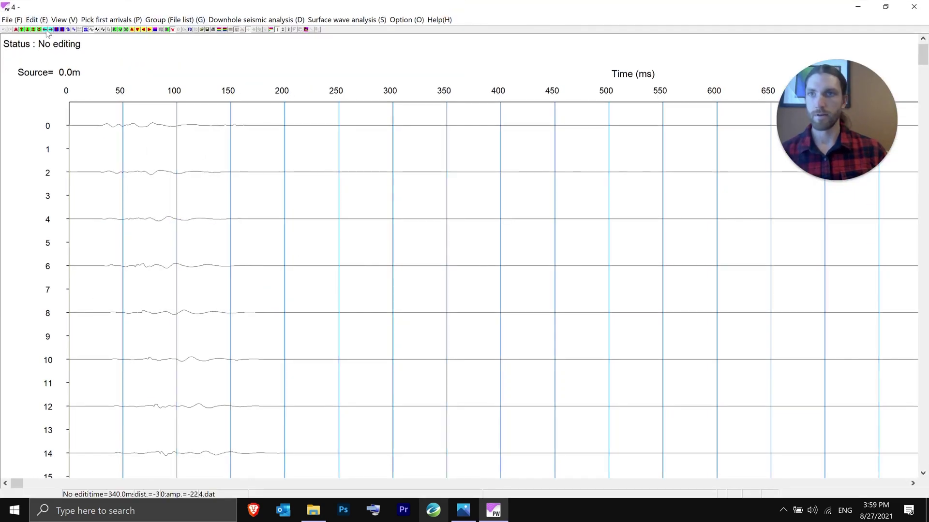
- Compress record 4's time and distance axes to fit all traces in the window and increase the waveform amplitude
left_click(47, 30)
left_click(47, 30)
left_click(62, 30)
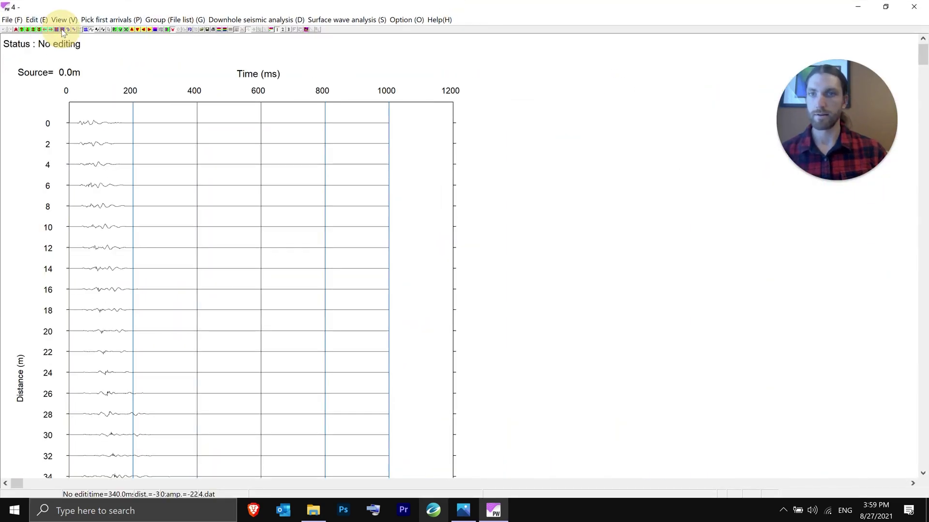
left_click(62, 30)
left_click(22, 30)
left_click(22, 30)
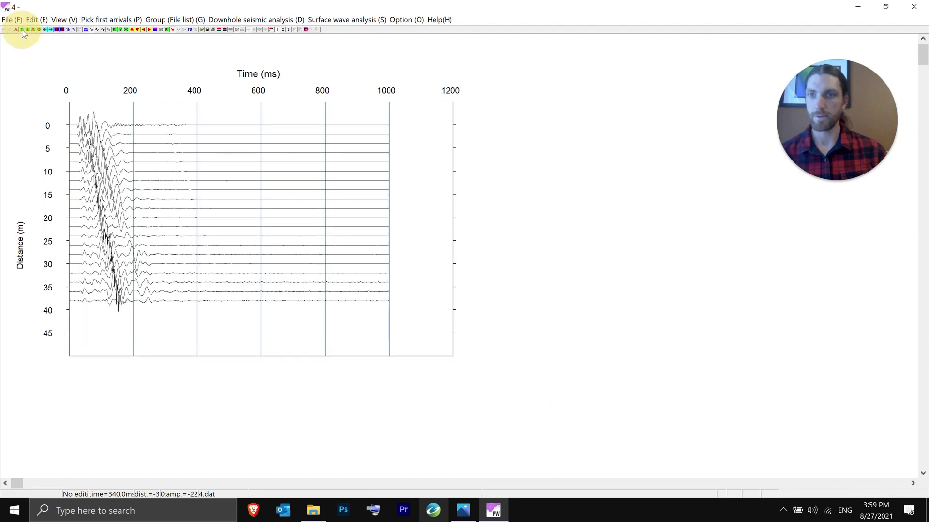
left_click(22, 30)
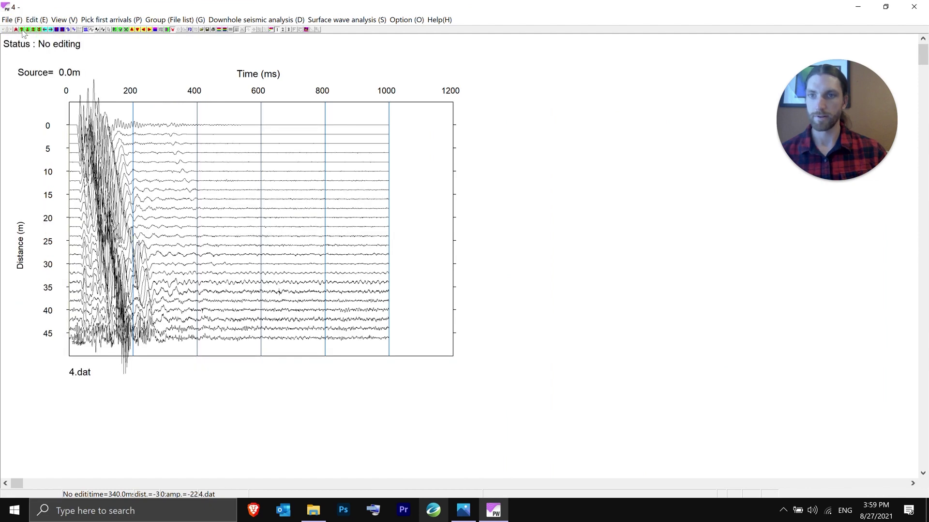
- Run the phase velocity-frequency transformation on record 4 with end values of 3000 m/s and 50 Hz
left_click(339, 17)
left_click(342, 32)
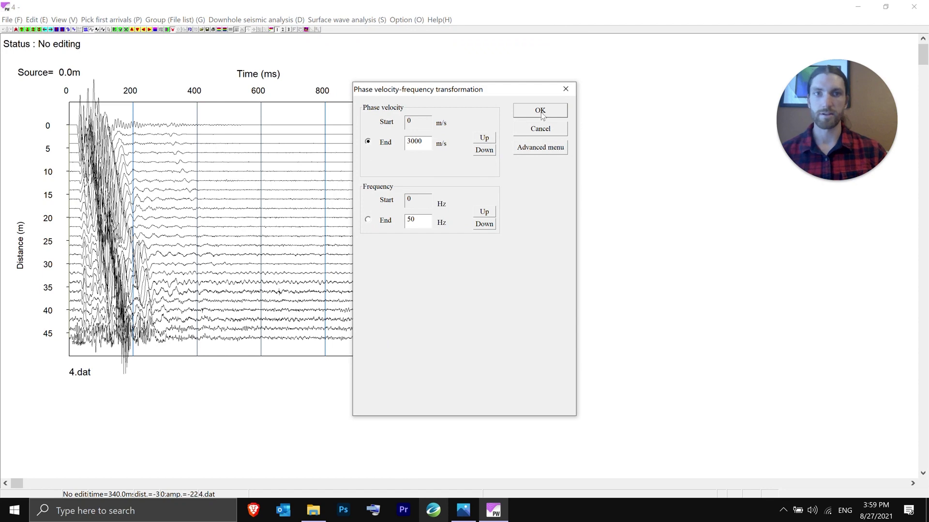
left_click(541, 111)
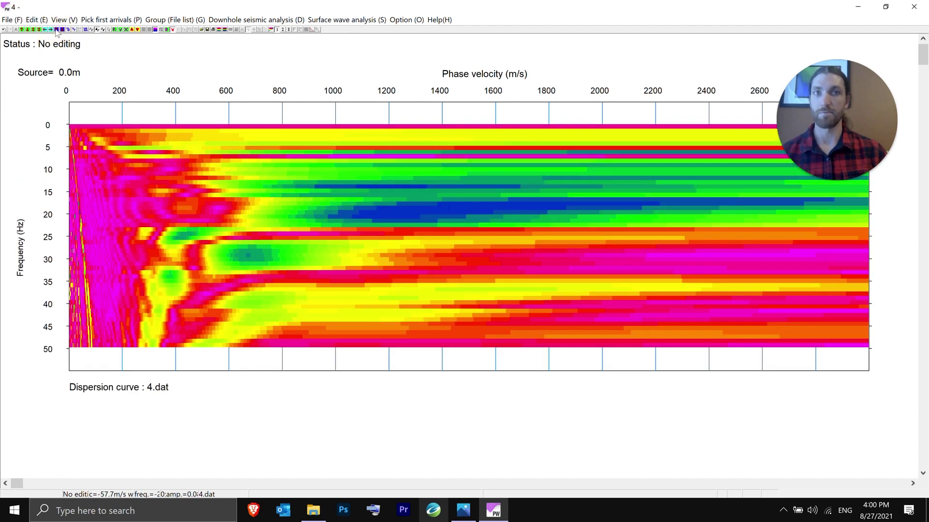
- Pick record 4's 1D phase velocities from 5 to 50 Hz and align the picks between about 17 and 50 Hz along the fundamental mode
left_click(56, 30)
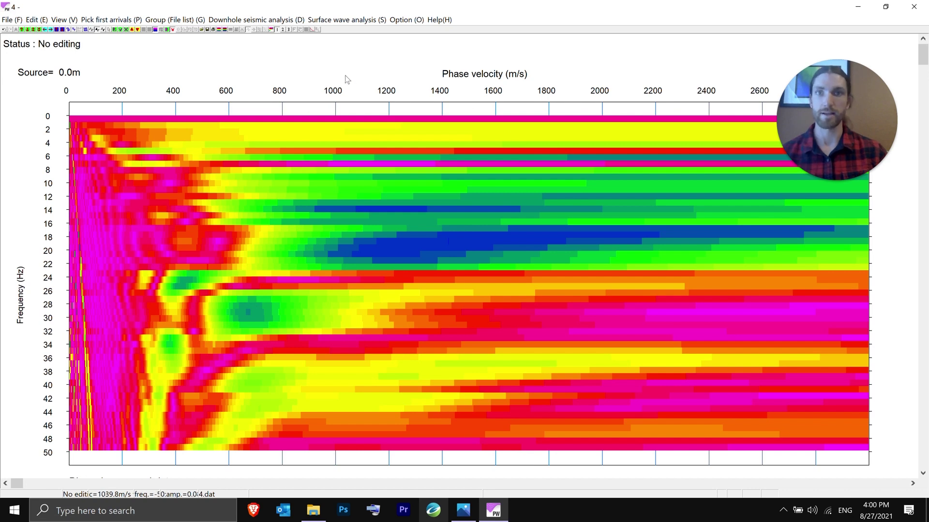
left_click(347, 20)
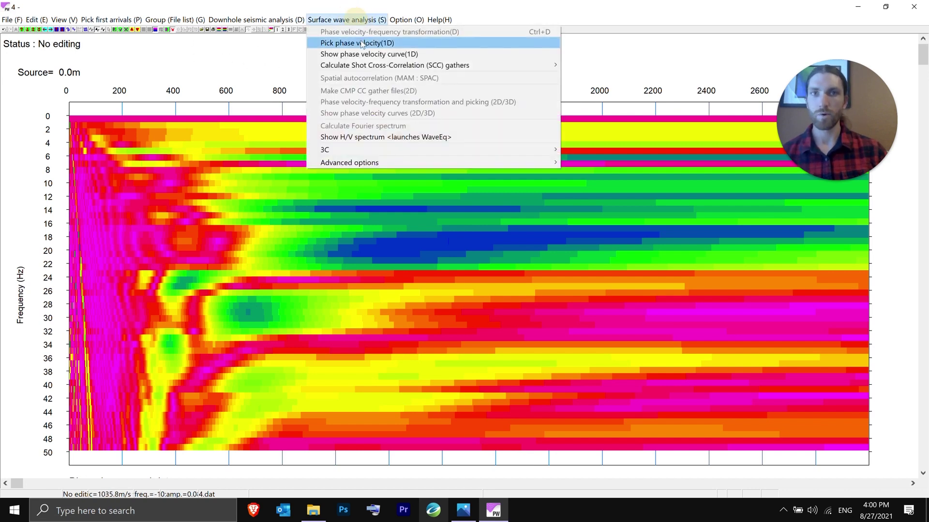
left_click(365, 42)
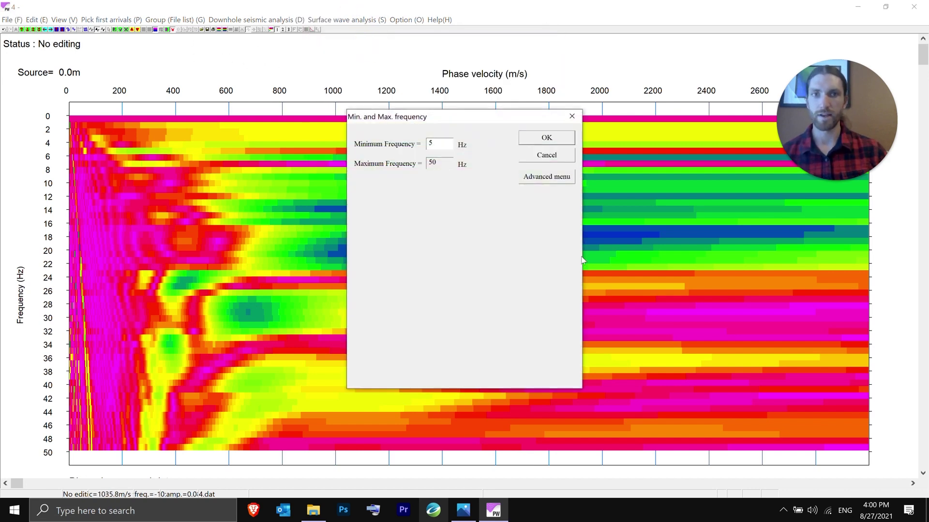
left_click(566, 138)
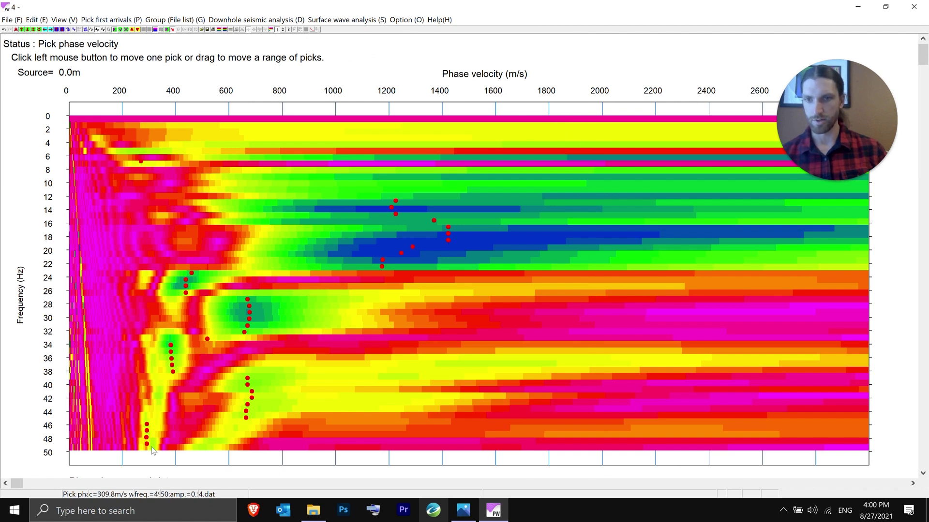
left_click_drag(167, 335, 179, 293)
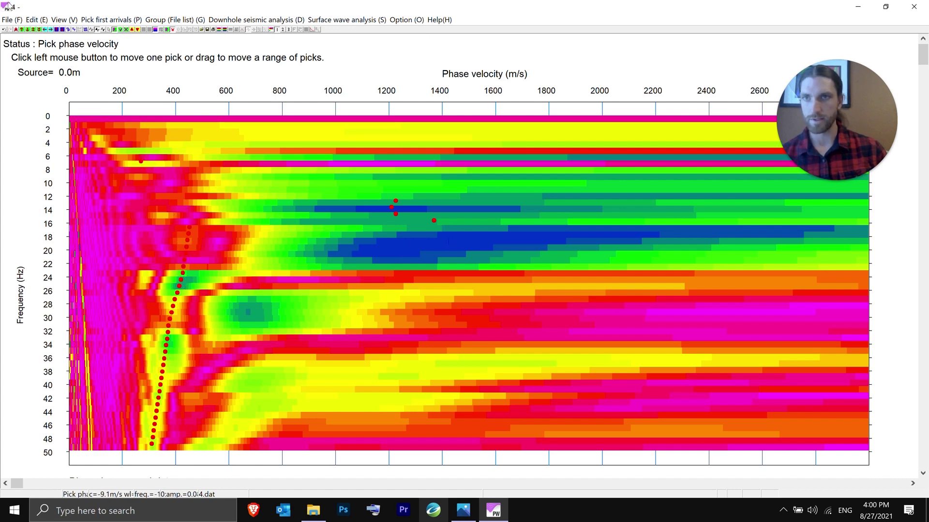
- Increase the dispersion image's amplitude and move the picks below about 21 Hz off the fundamental mode to roughly 1400 m/s
left_click(21, 30)
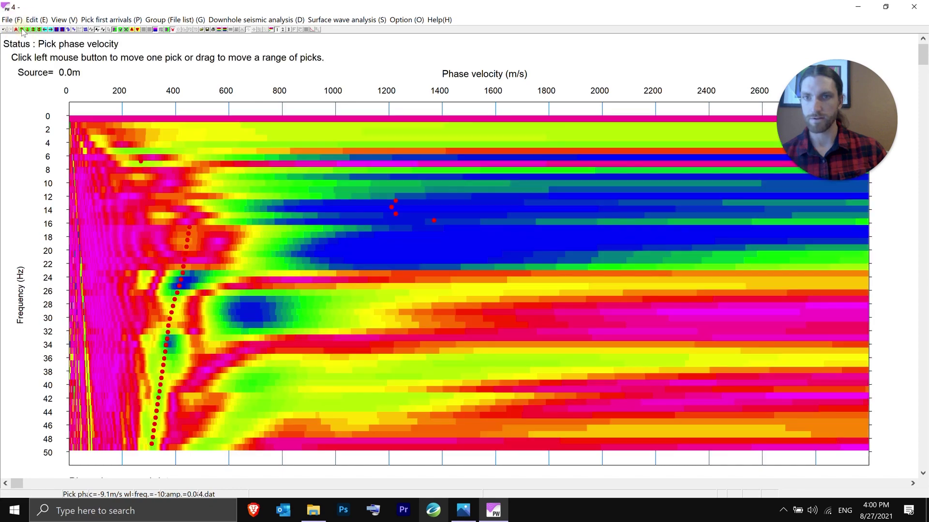
left_click(22, 29)
left_click(22, 30)
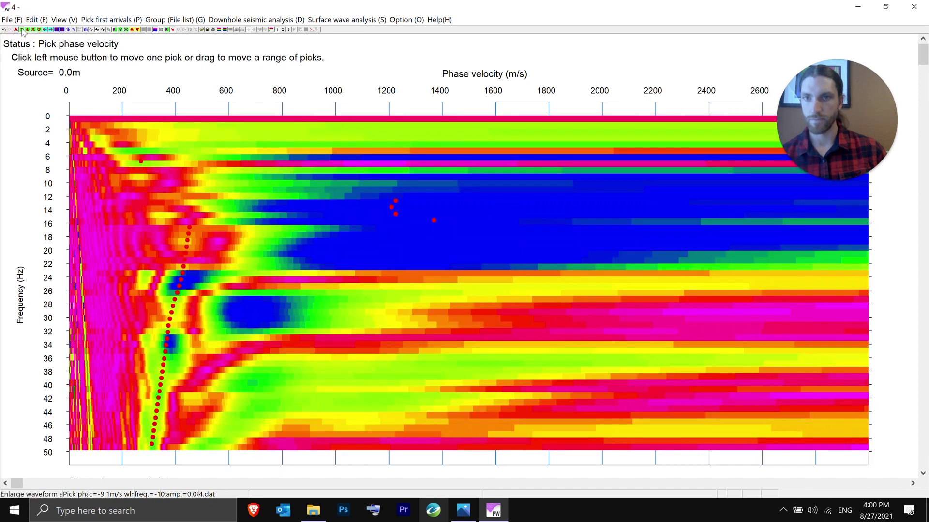
double_click(21, 29)
double_click(22, 29)
left_click(22, 30)
left_click(22, 29)
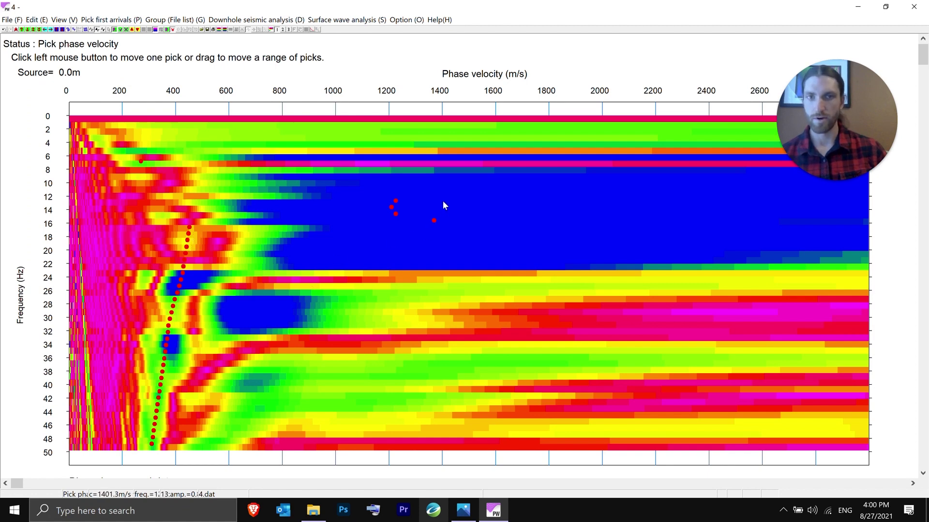
left_click_drag(442, 200, 432, 244)
left_click(435, 228)
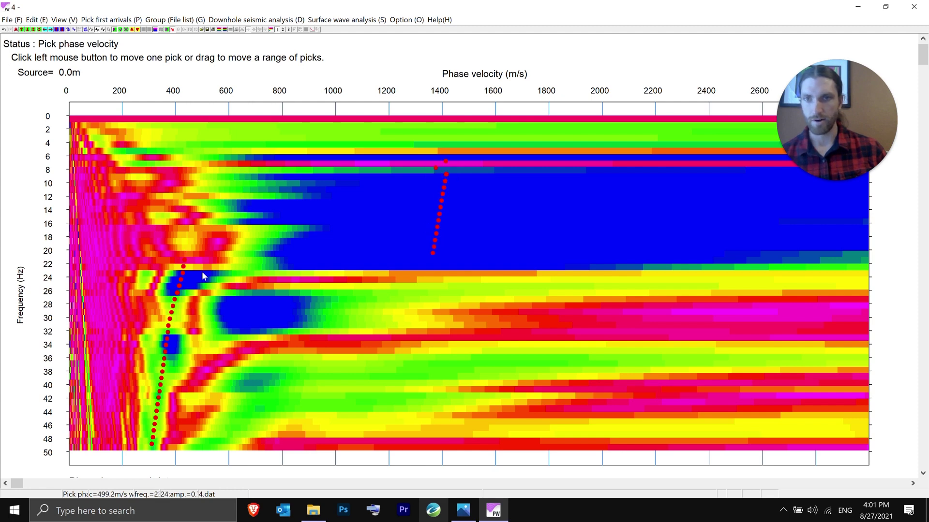
- Reduce the amplitude slightly, refine the fundamental-mode picks above about 24 Hz, and move the picks near 22 and 23 Hz to about 1360 m/s
left_click(30, 31)
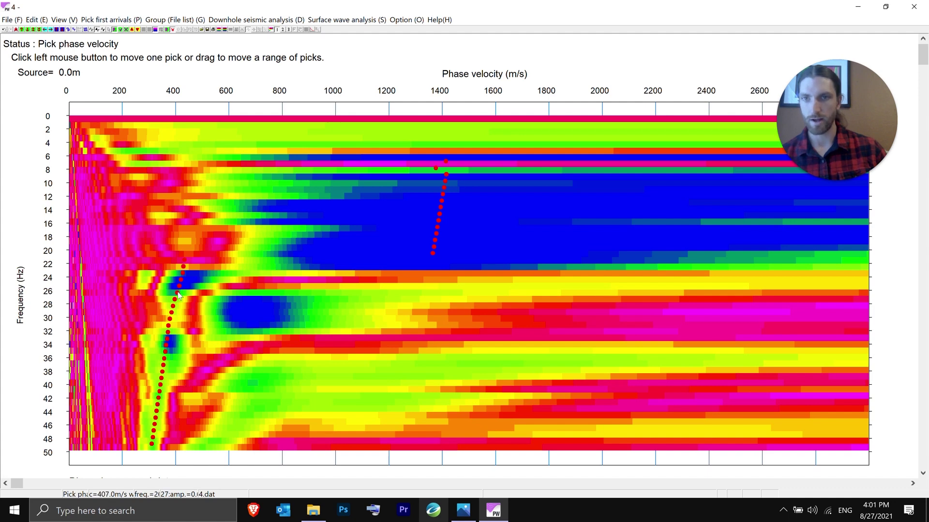
left_click(161, 385)
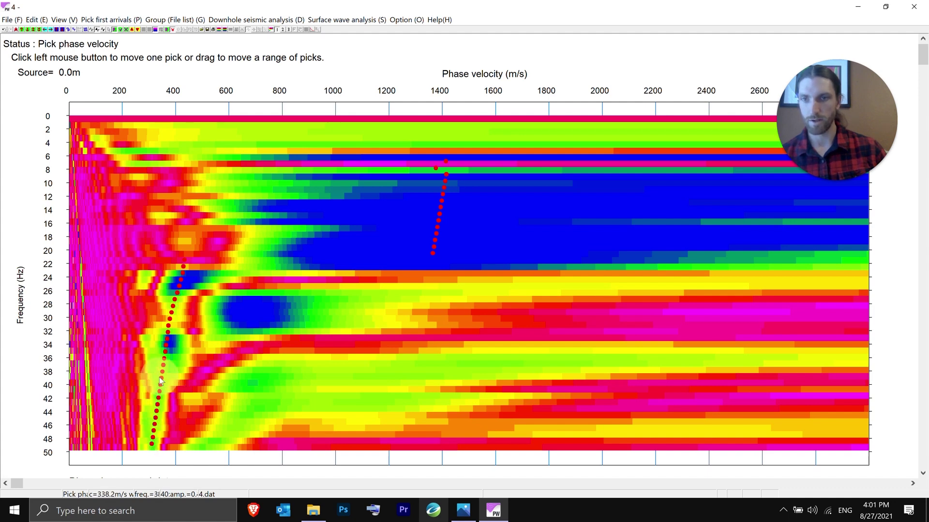
left_click(160, 376)
left_click(166, 338)
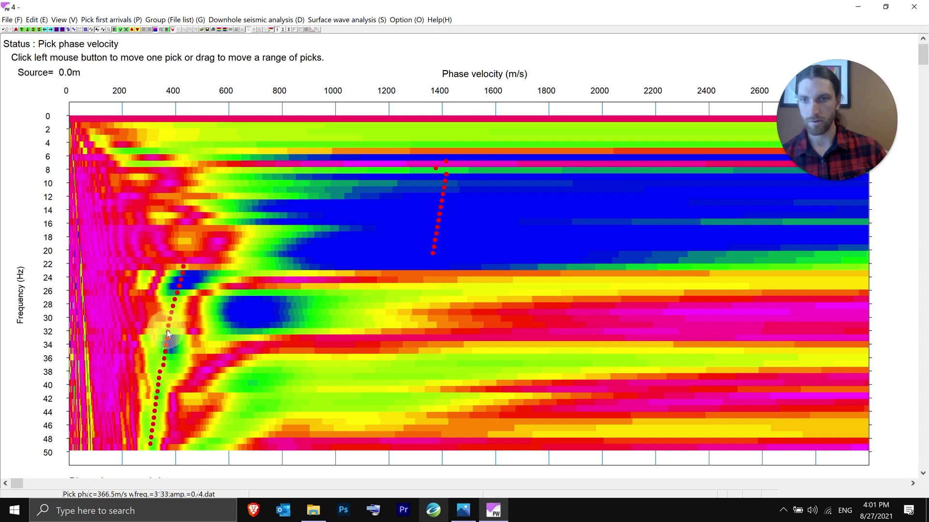
left_click(178, 288)
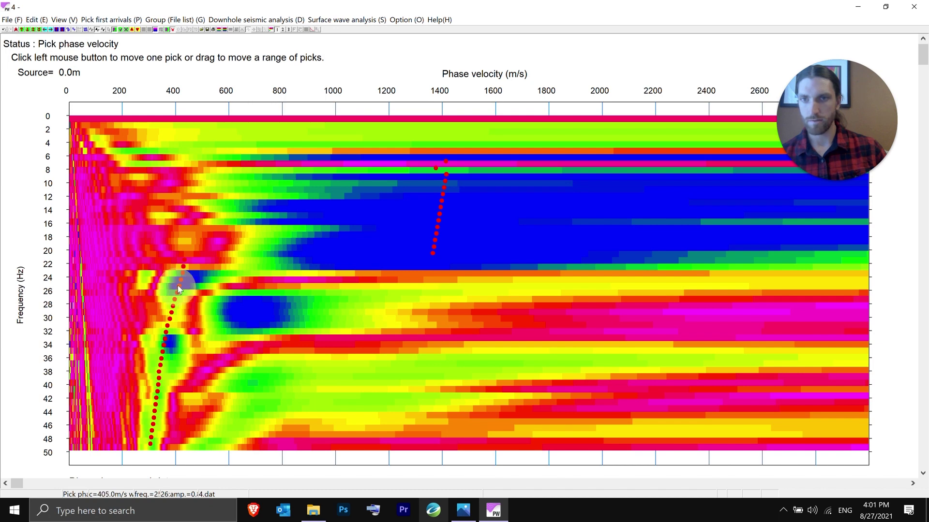
mouse_move(182, 278)
left_mouse_down()
mouse_move(178, 292)
mouse_move(180, 280)
left_mouse_up()
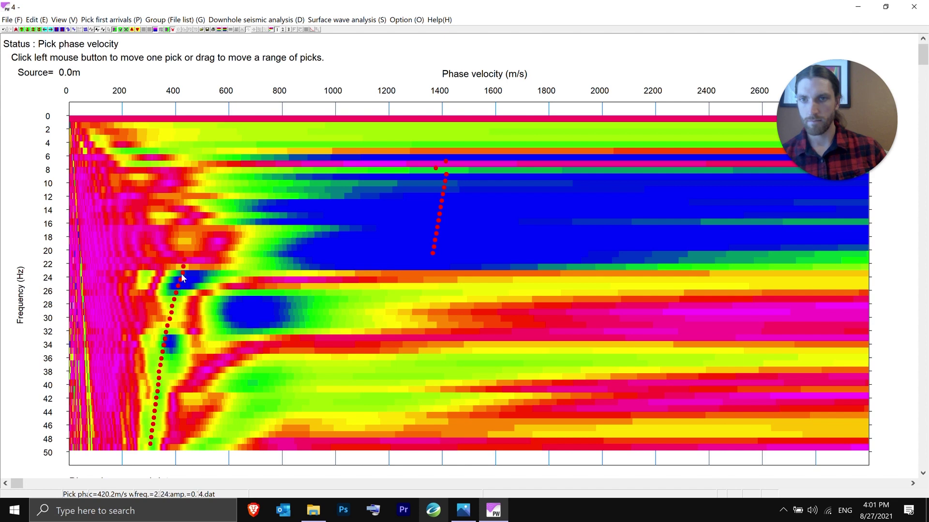
left_click(433, 258)
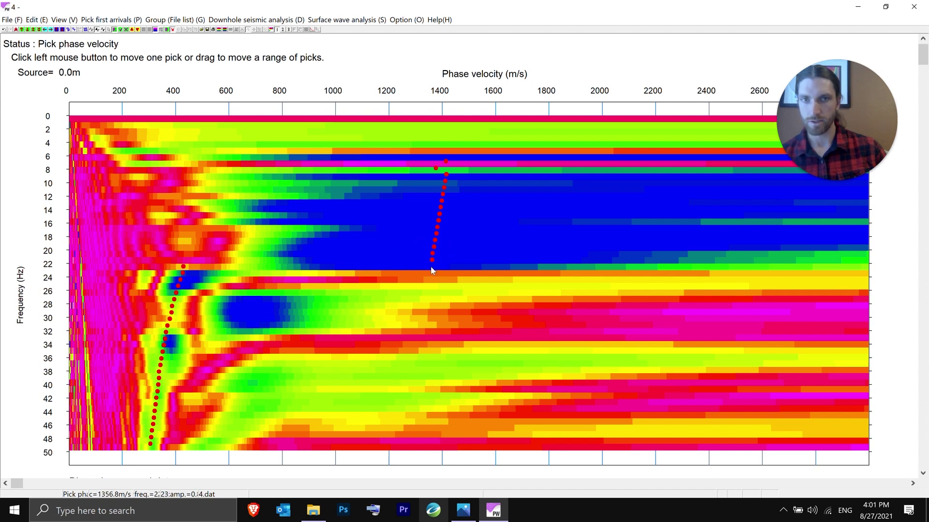
left_click(432, 270)
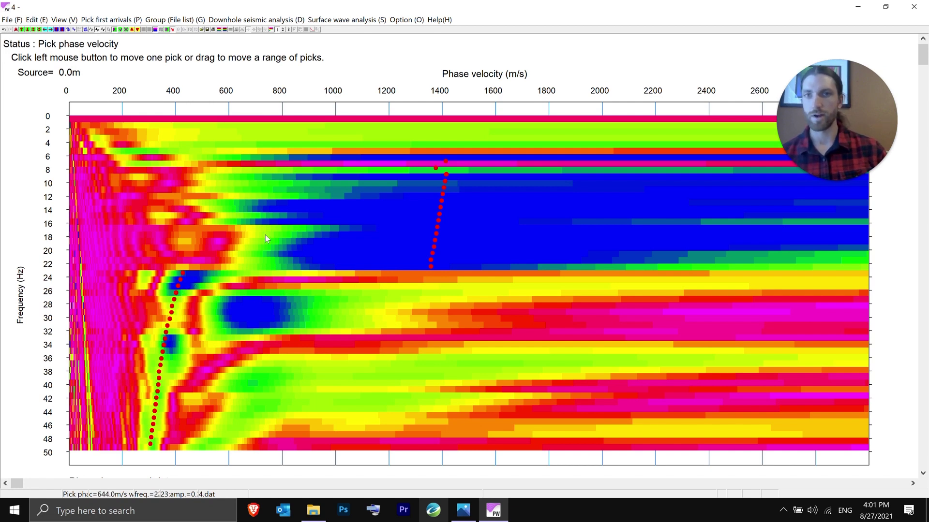
- Show record 4's 1D phase velocity curve in WaveEq as a Rayleigh wave and maximize the window
left_click(368, 20)
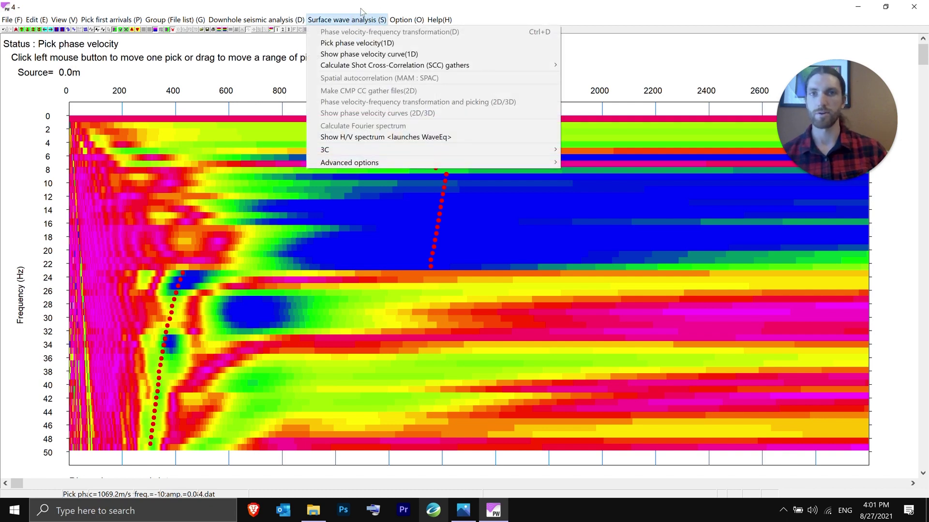
left_click(346, 54)
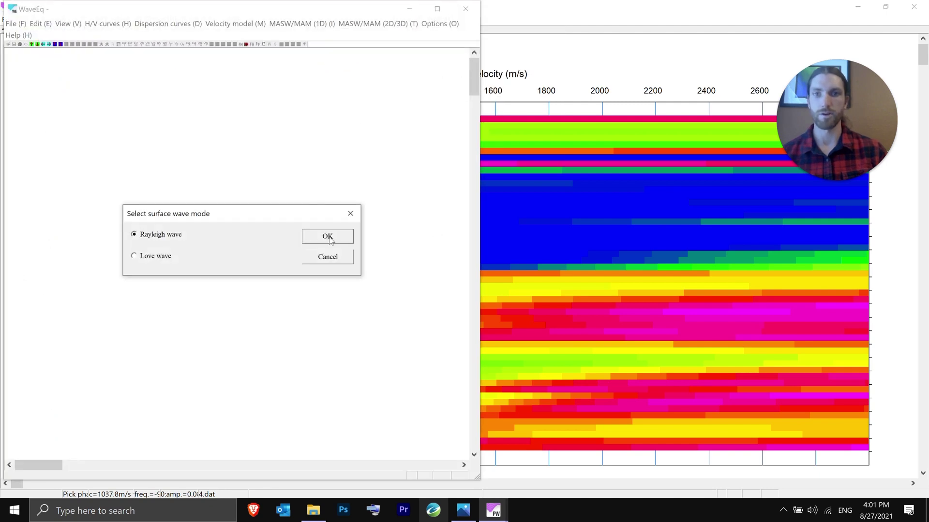
left_click(327, 236)
left_click(337, 285)
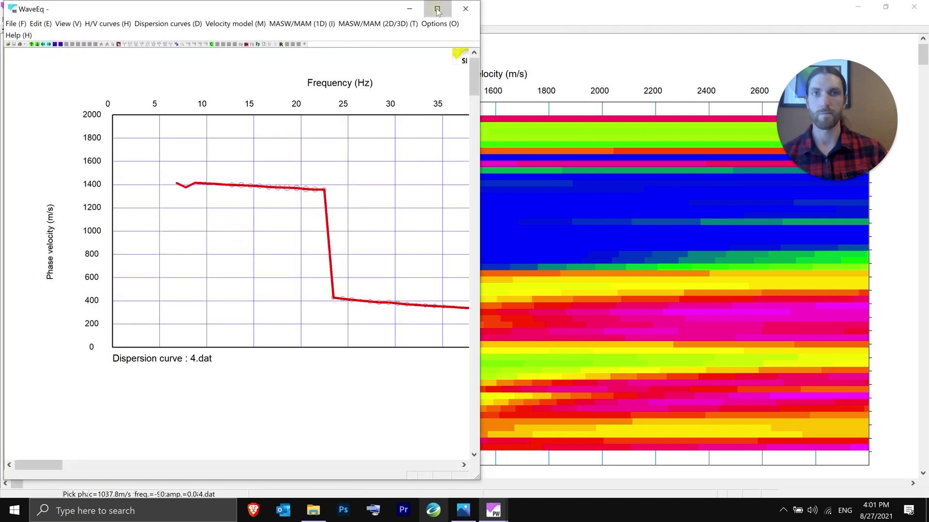
left_click(437, 9)
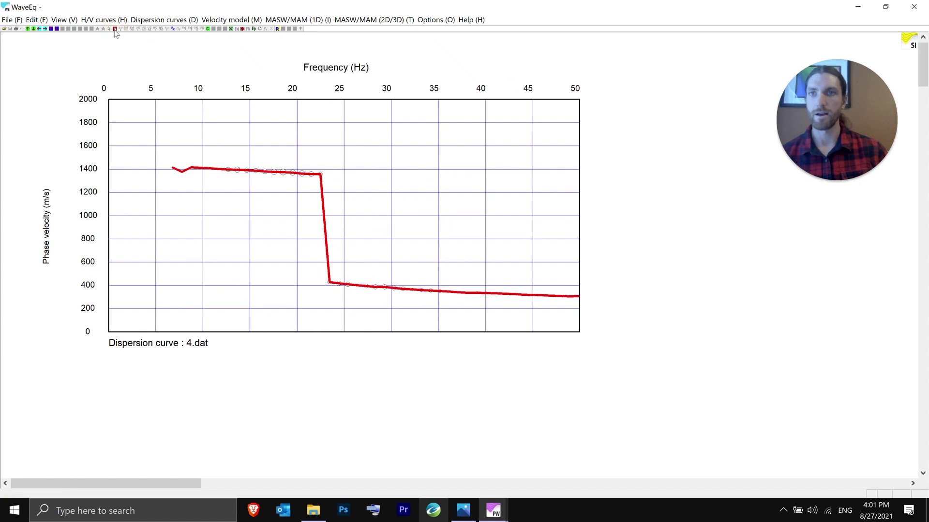
- Delete the curve points below about 23 Hz and save the trimmed curve as 4.rst in the dispersion curves folder
left_click(170, 178)
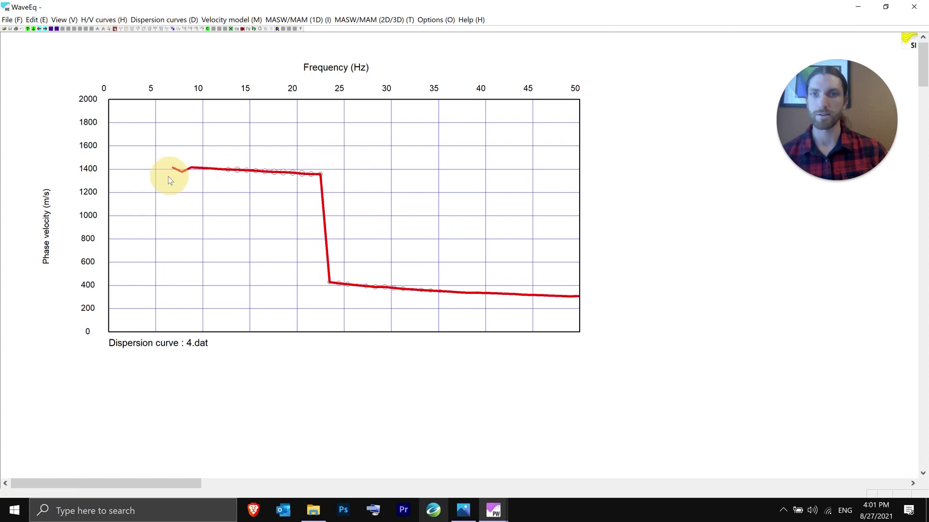
key("Delete")
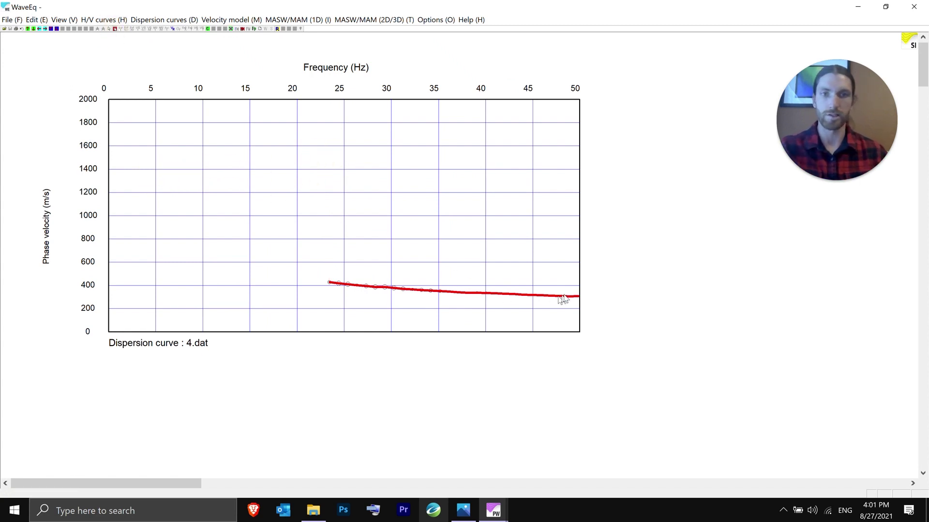
left_click(8, 19)
left_click(22, 42)
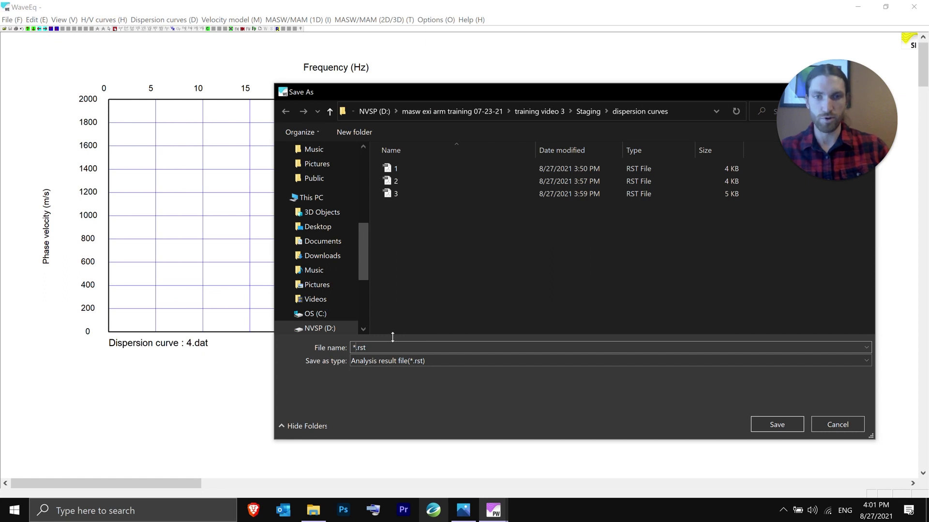
type("4")
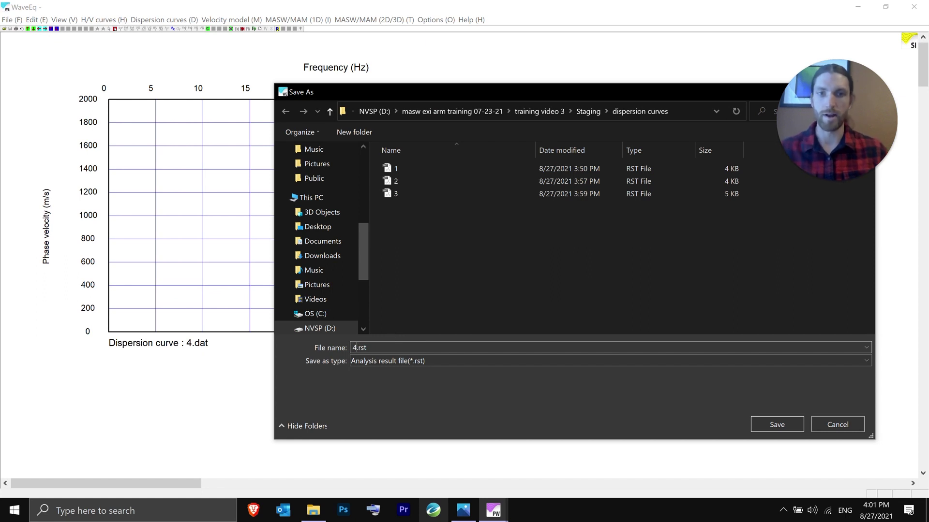
left_click(764, 422)
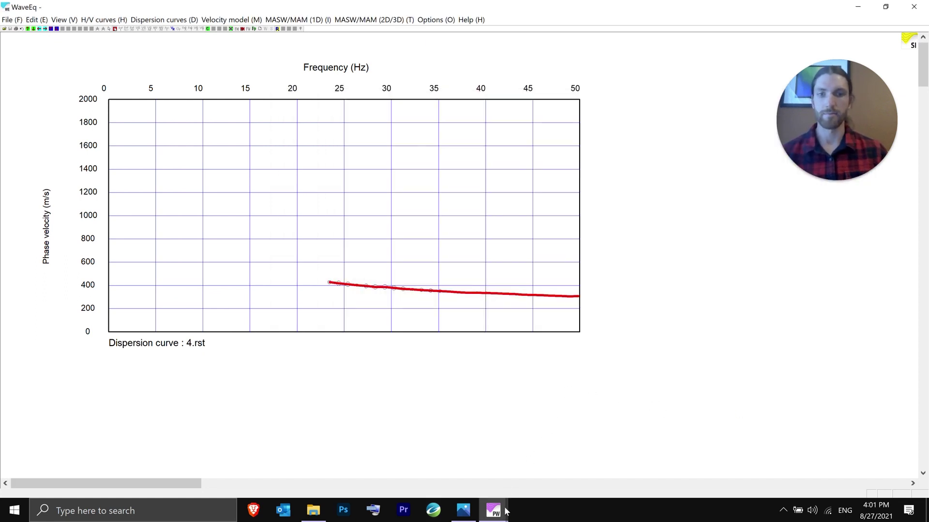
- Open dispersion curve 3.rst from the dispersion curves folder as new data, replacing the displayed curve
left_click(6, 20)
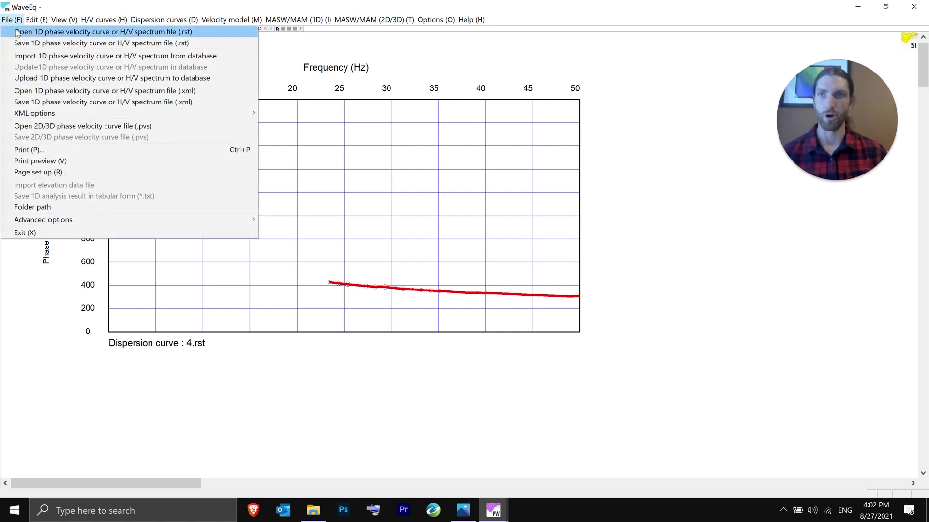
left_click(16, 32)
left_click(160, 137)
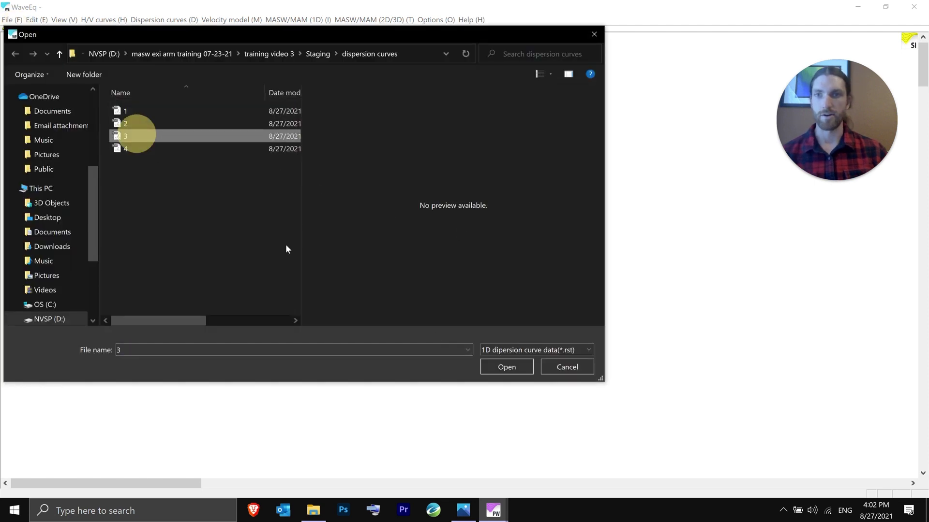
left_click(507, 367)
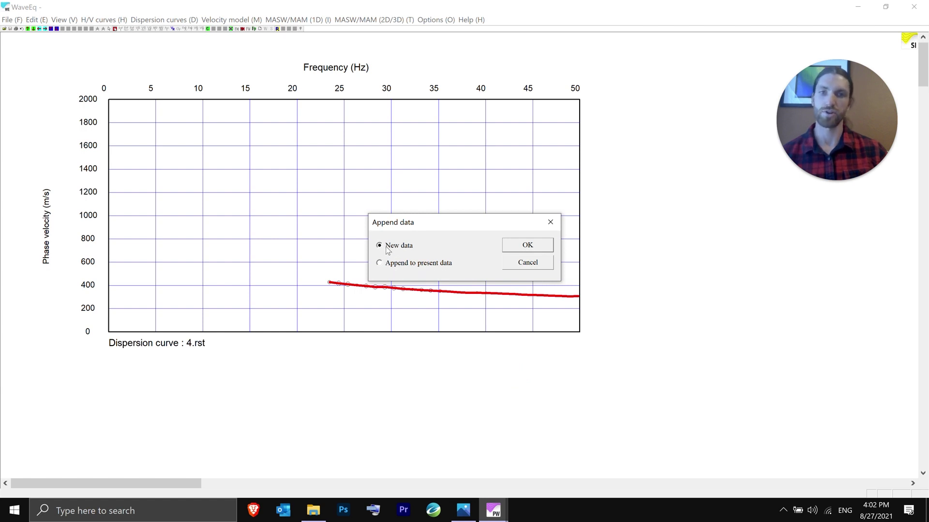
left_click(528, 246)
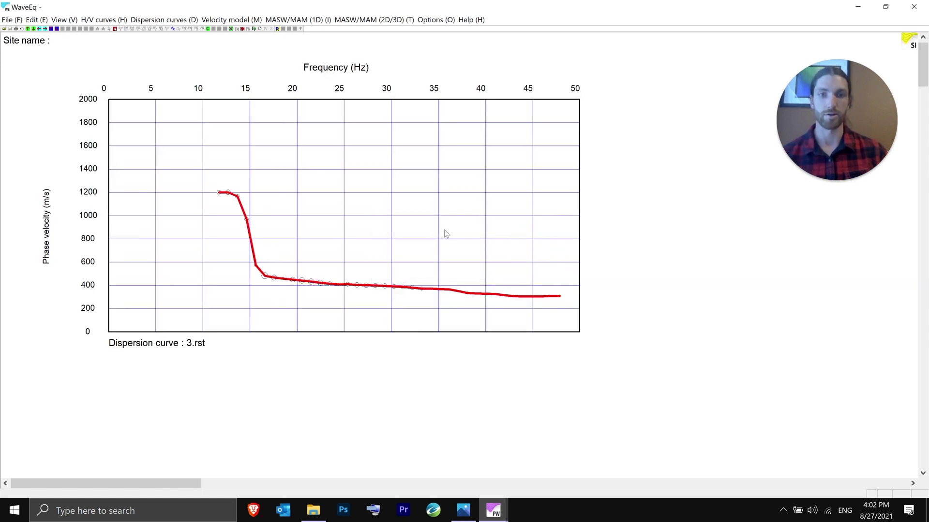
- Append dispersion curve 4.rst to the present data, averaging velocities at the same frequency
left_click(10, 20)
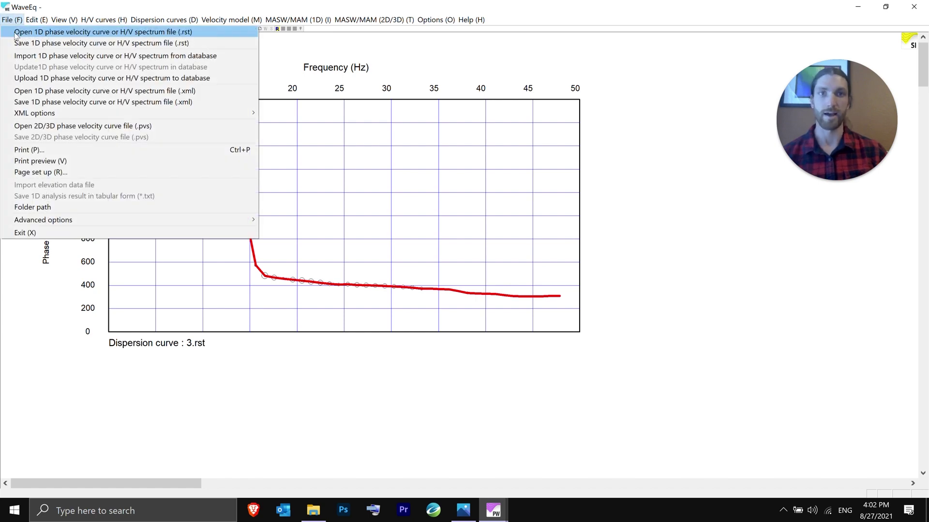
left_click(16, 33)
left_click(145, 149)
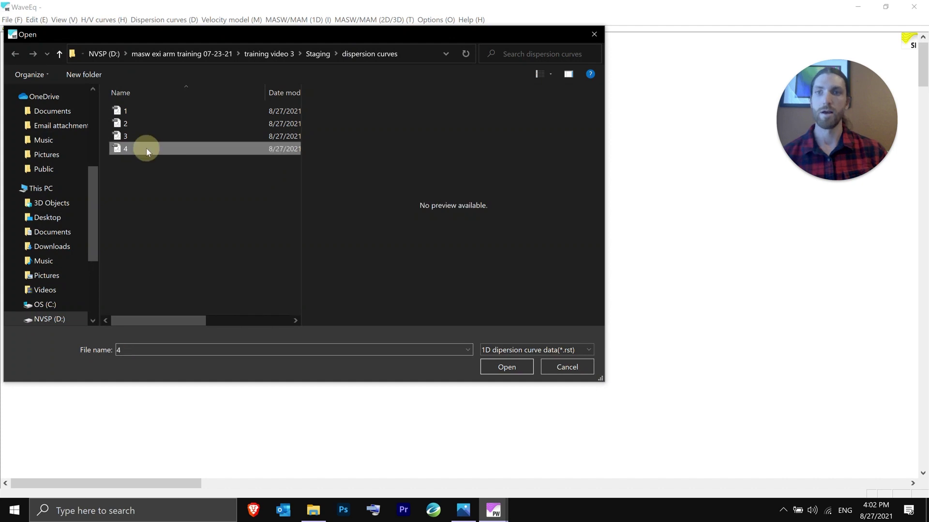
left_click(494, 371)
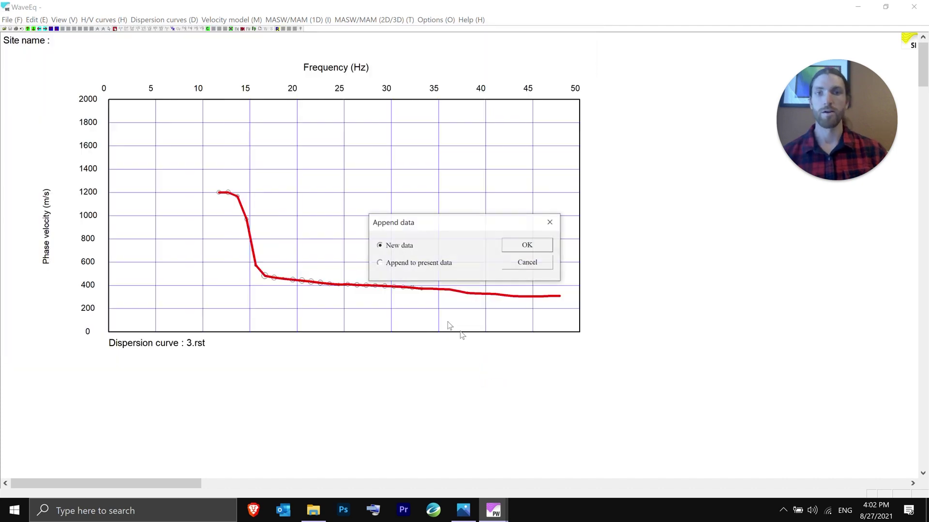
left_click(401, 265)
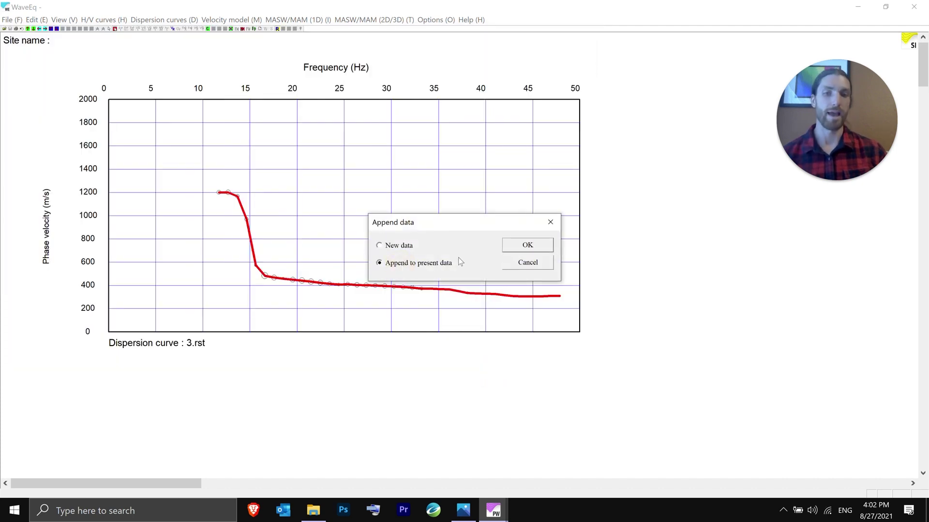
left_click(530, 247)
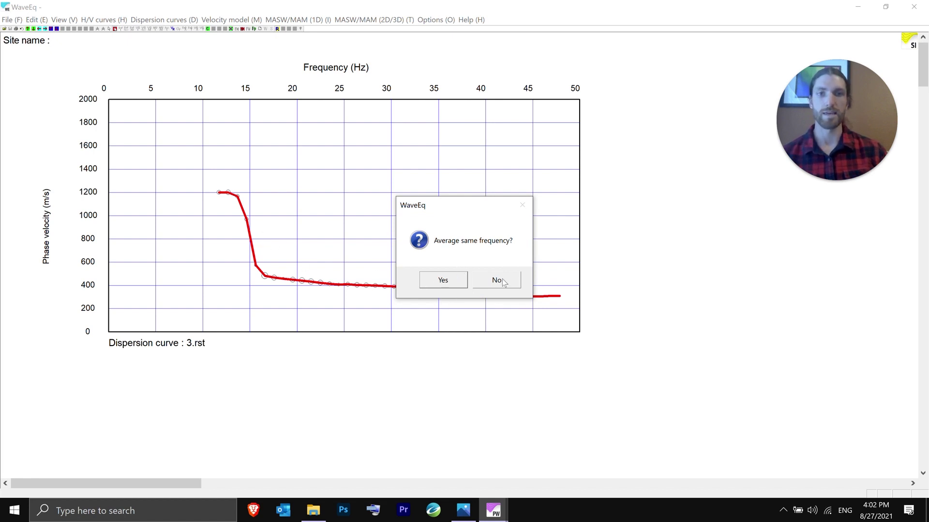
left_click(450, 280)
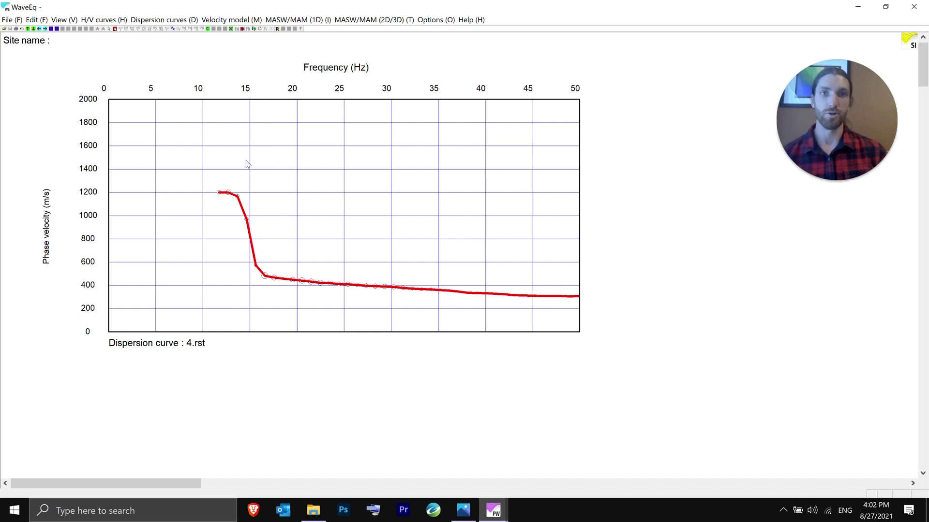
- Open dispersion curve 1.rst from the dispersion curves folder as new data, replacing the displayed curve
left_click(12, 20)
left_click(29, 31)
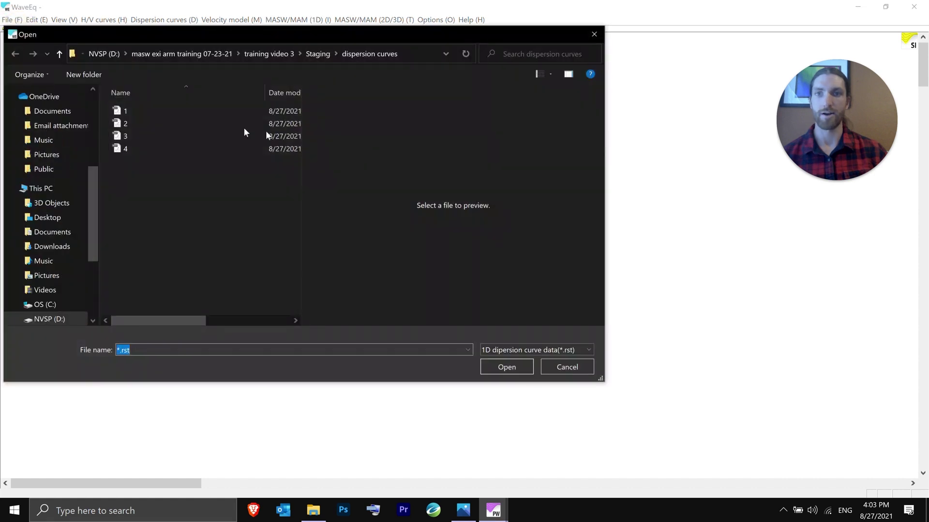
left_click(126, 111)
left_click(505, 367)
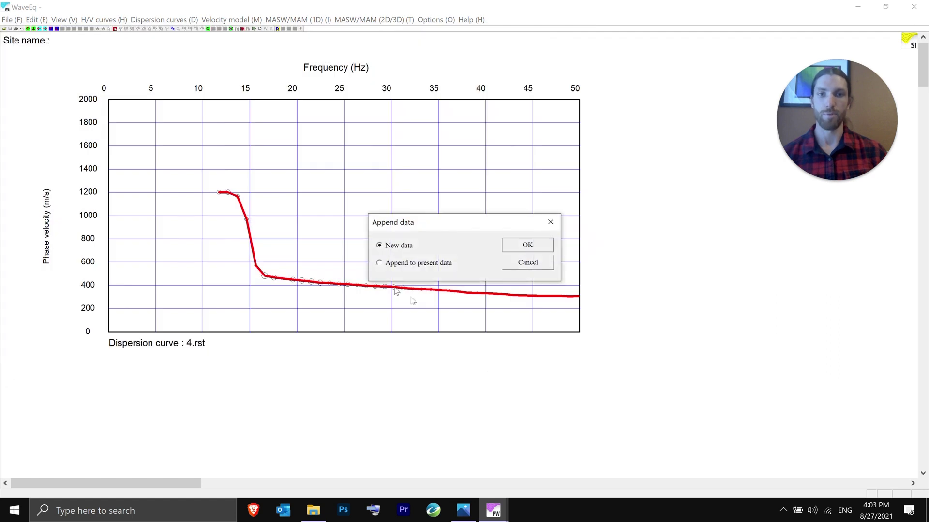
left_click(514, 248)
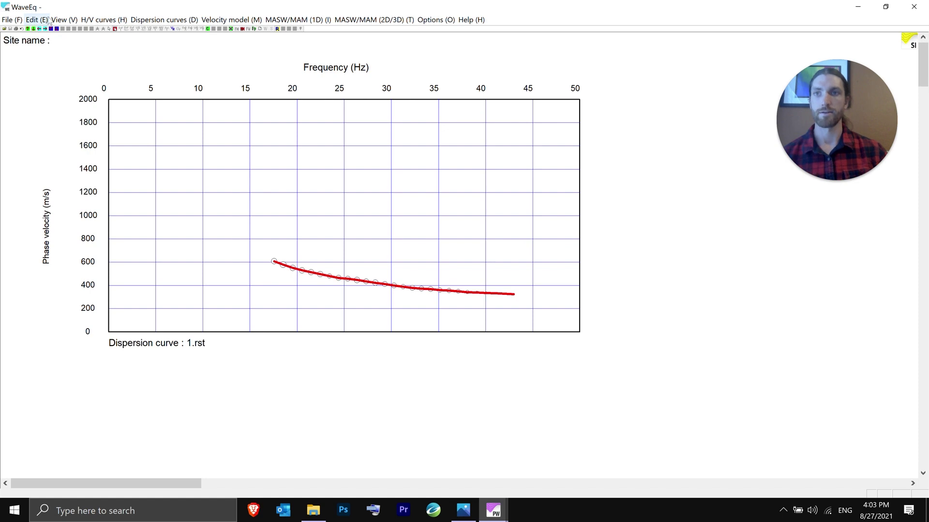
- Append dispersion curve 2.rst to the present data without averaging velocities at the same frequency
left_click(10, 19)
left_click(48, 31)
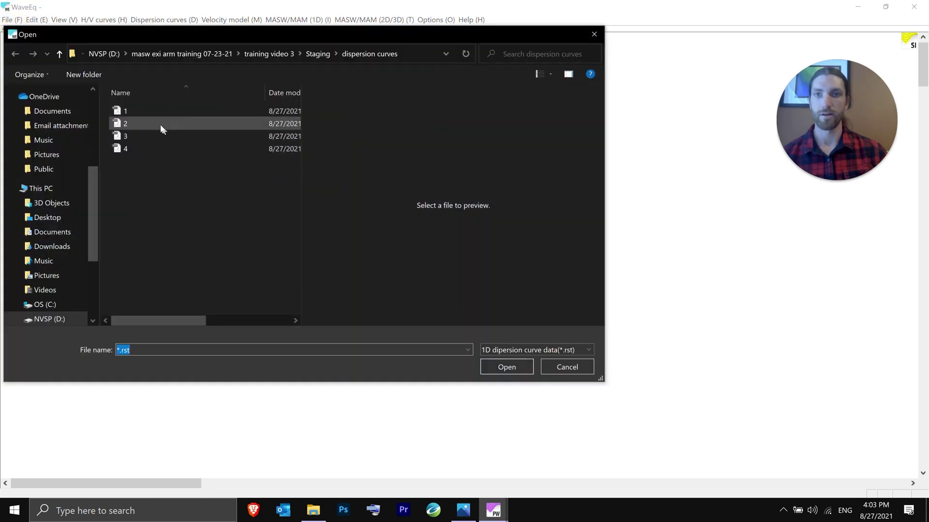
left_click(160, 125)
left_click(506, 367)
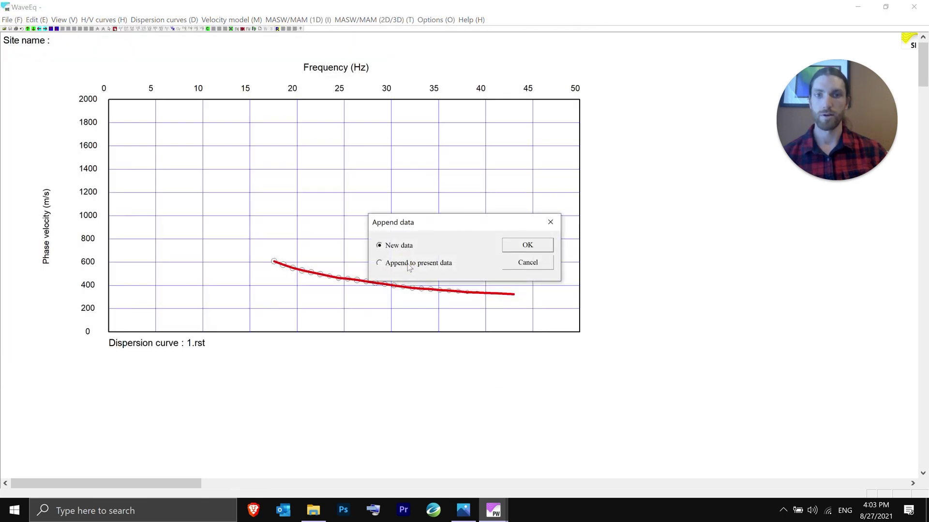
left_click(408, 265)
left_click(527, 245)
left_click(491, 279)
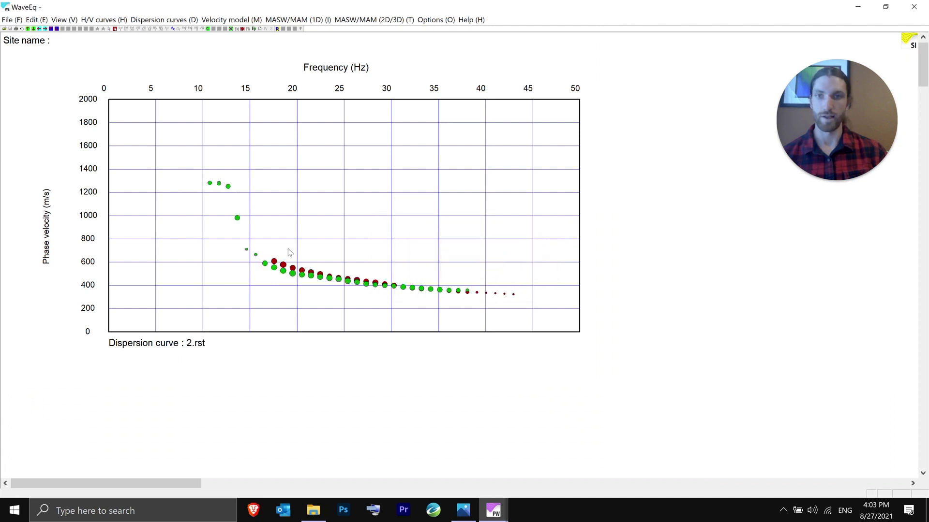
- Append dispersion curve 3.rst to the present data, declining the same-frequency averaging
left_click(11, 19)
left_click(58, 31)
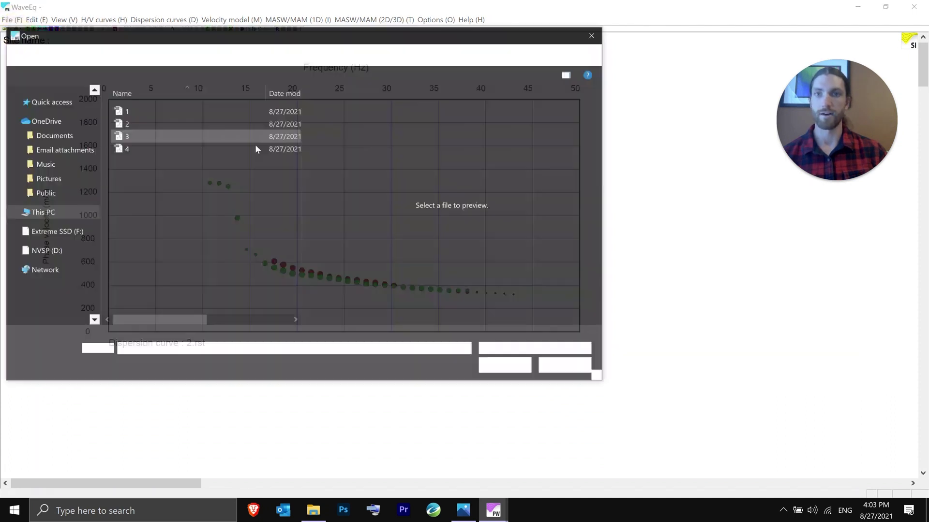
left_click(167, 125)
left_click(161, 135)
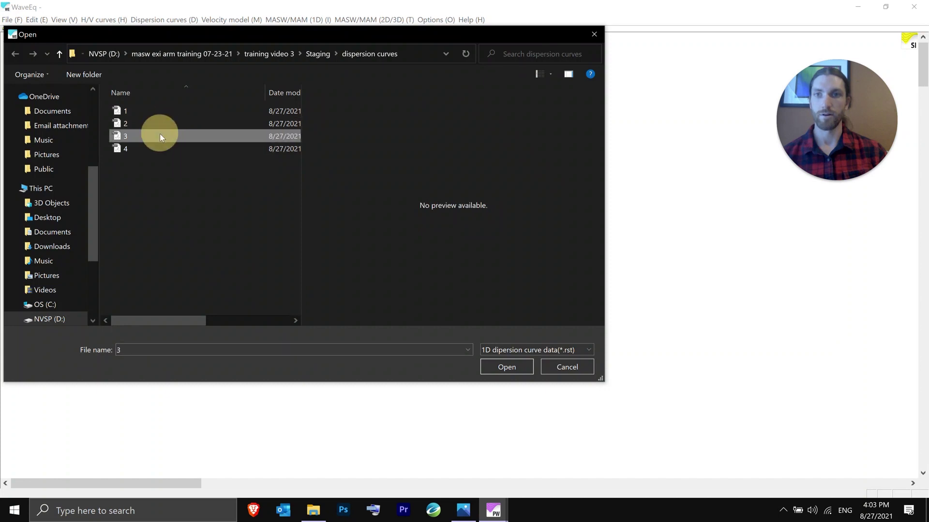
left_click(486, 360)
left_click(411, 262)
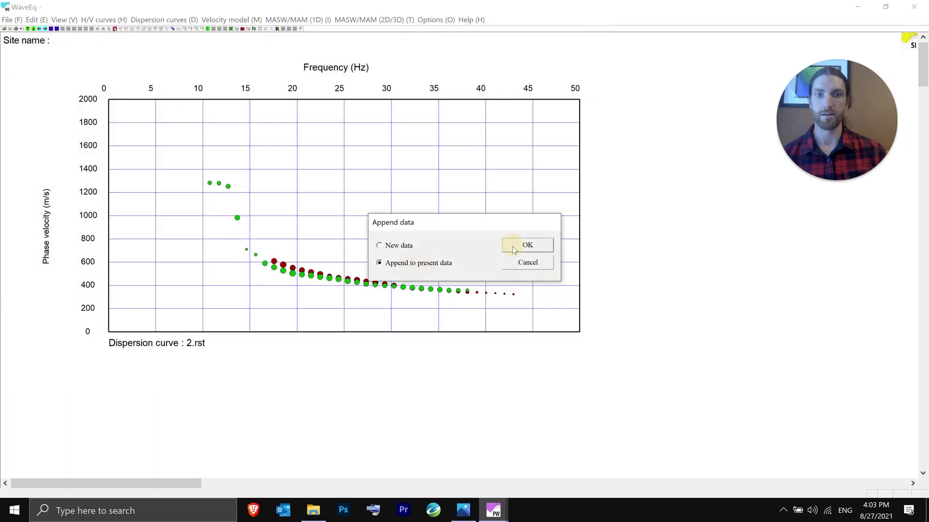
left_click(512, 245)
left_click(495, 285)
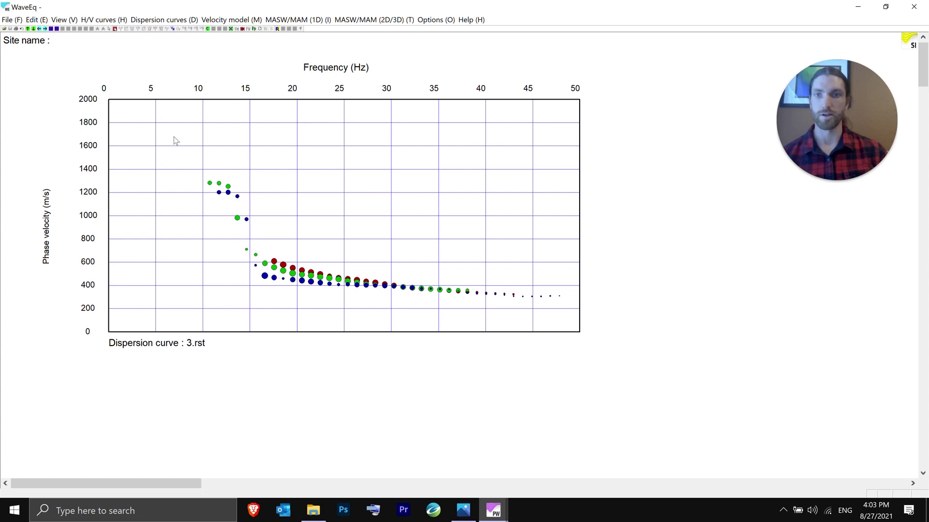
- Append dispersion curve 4.rst to the present data, keeping its points separate rather than averaging the same frequencies
left_click(12, 19)
left_click(38, 32)
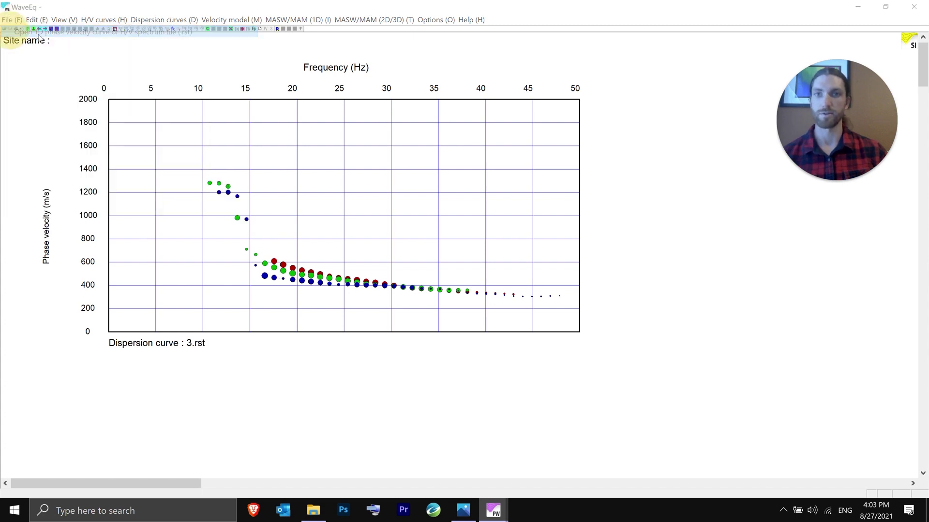
left_click(146, 145)
left_click(497, 368)
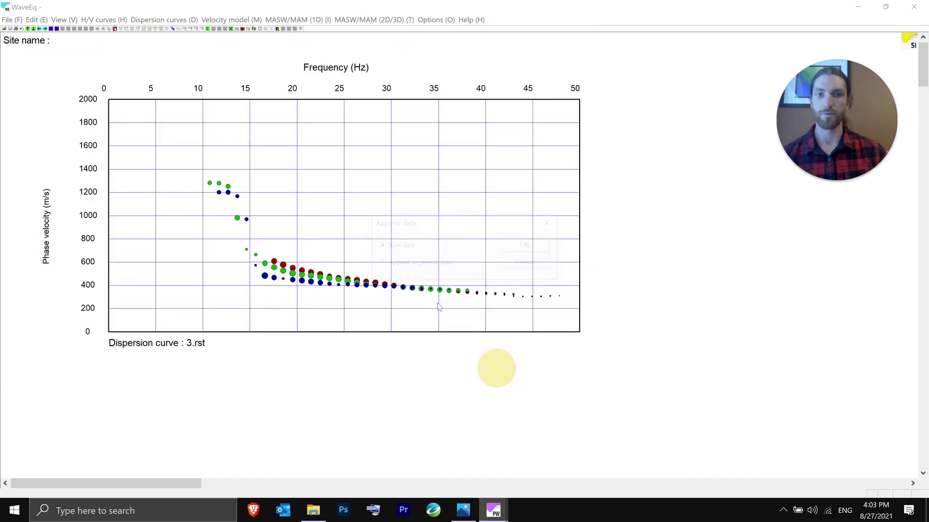
left_click(418, 263)
left_click(525, 245)
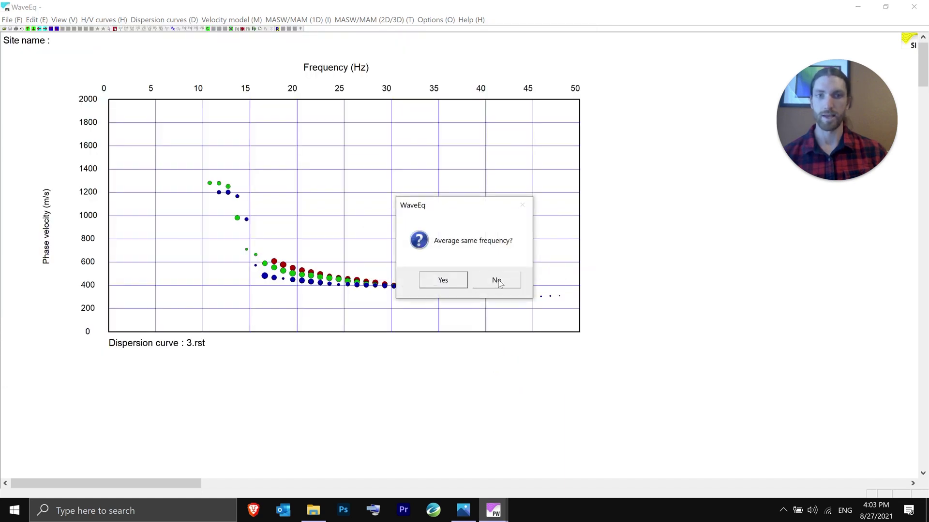
left_click(498, 283)
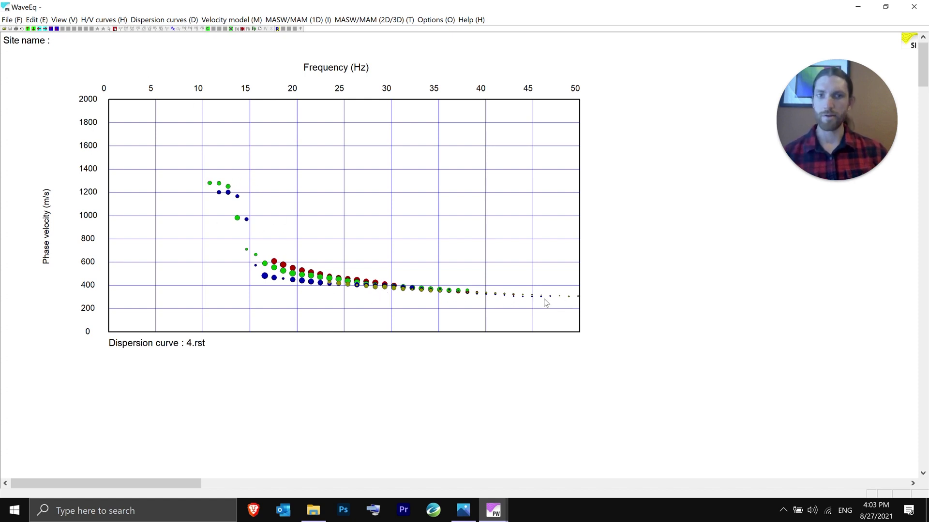
- Average the same-frequency data of the four appended curves into a single dispersion curve
left_click(17, 20)
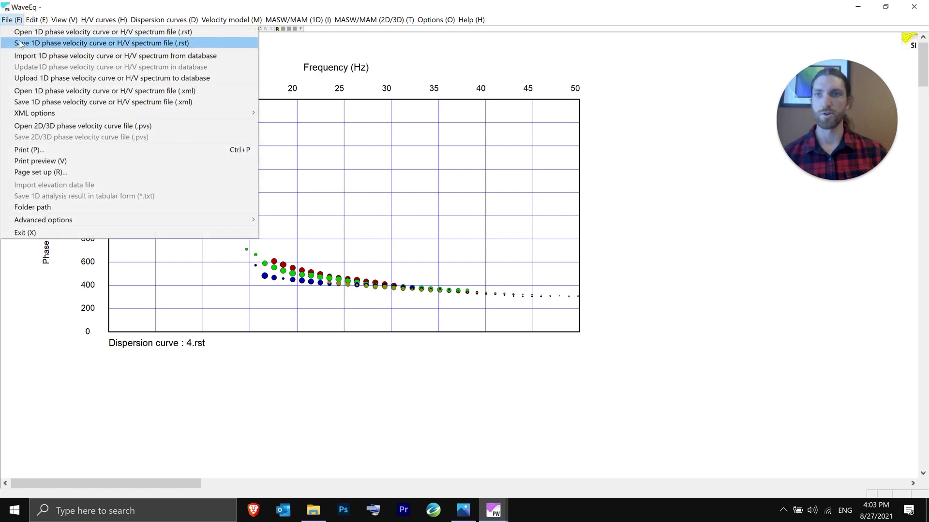
left_click(64, 19)
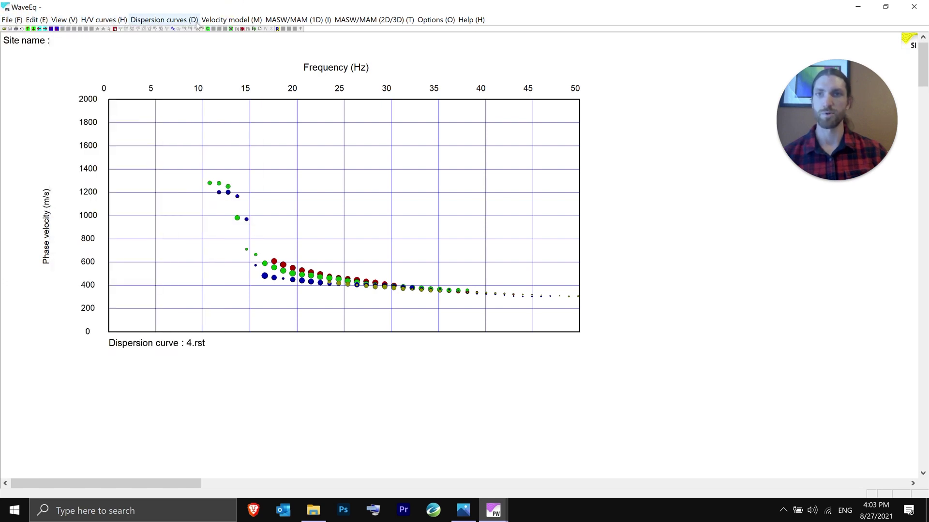
left_click(172, 20)
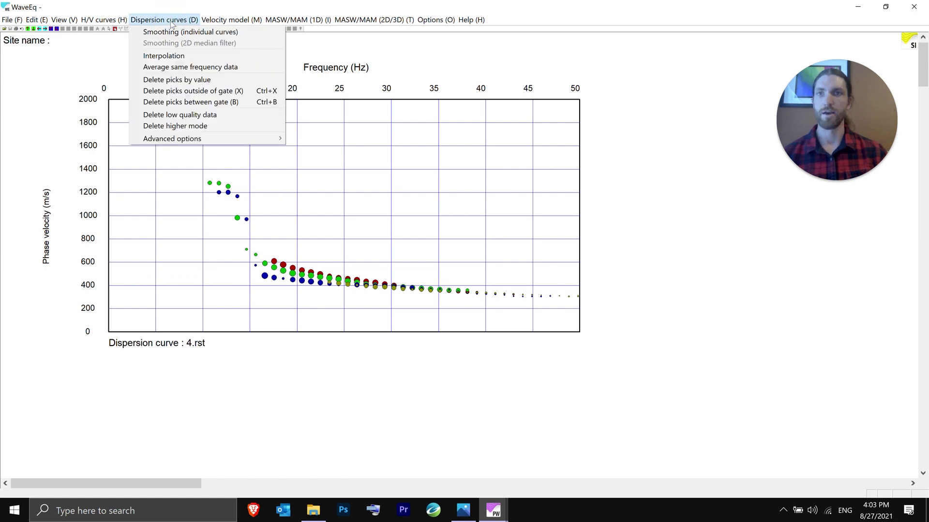
left_click(178, 71)
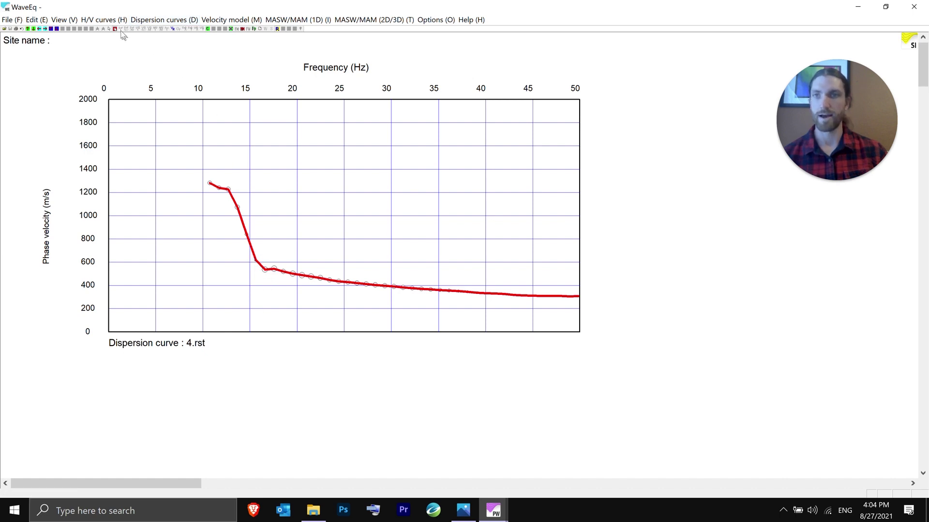
- Delete the dipping point at about 17 Hz on the averaged dispersion curve
left_click(157, 20)
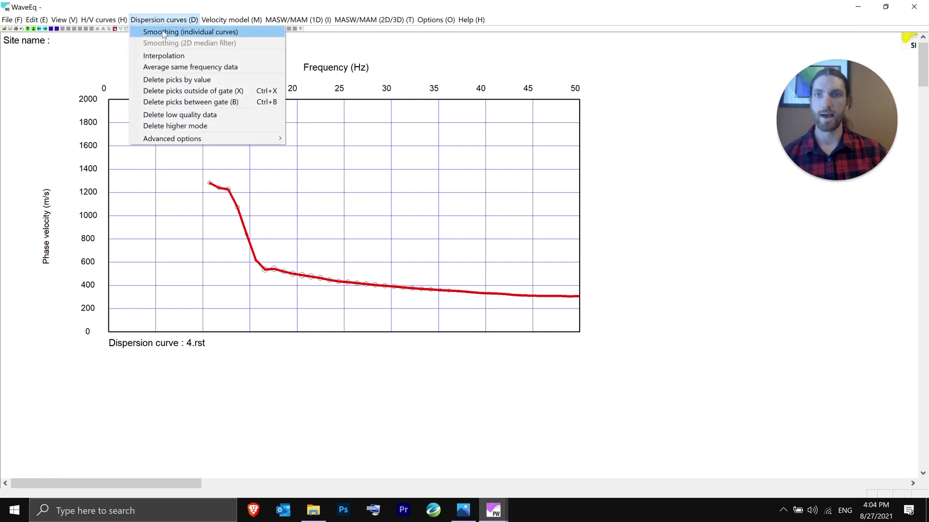
left_click(239, 7)
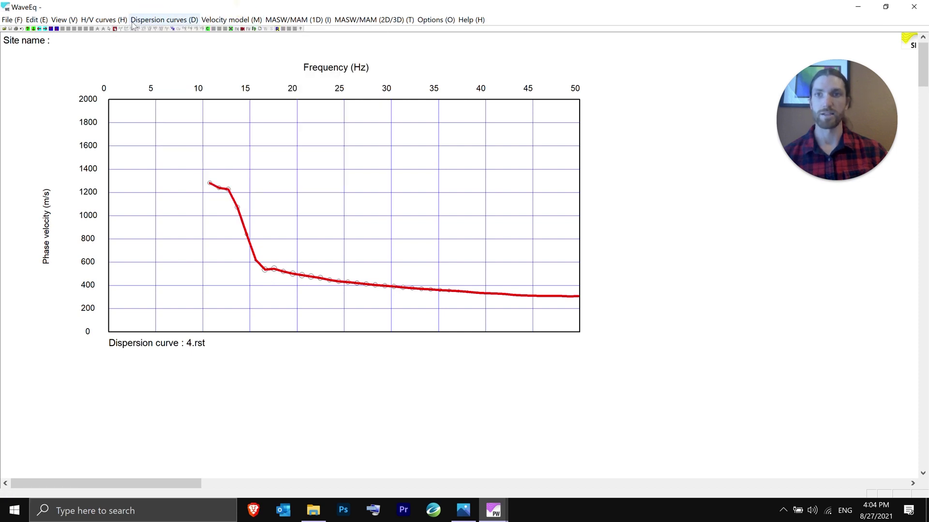
left_click(267, 270)
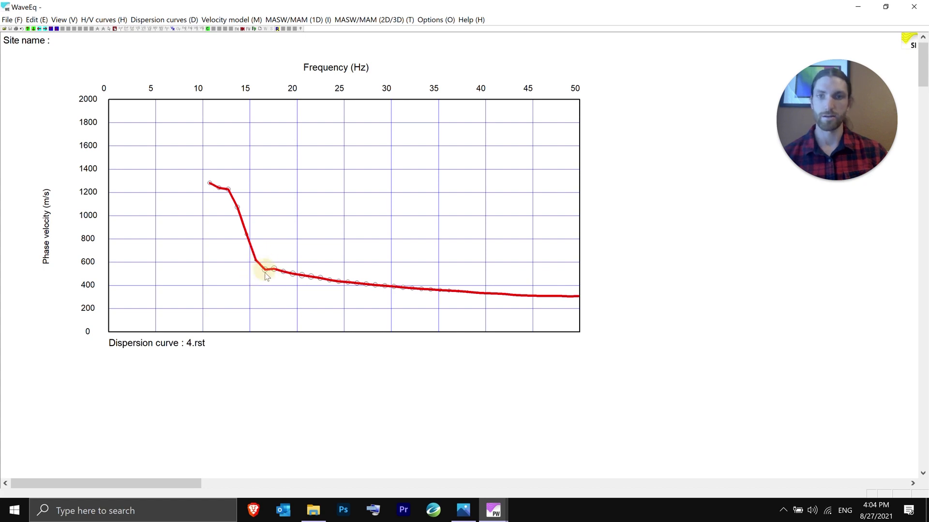
left_click(114, 29)
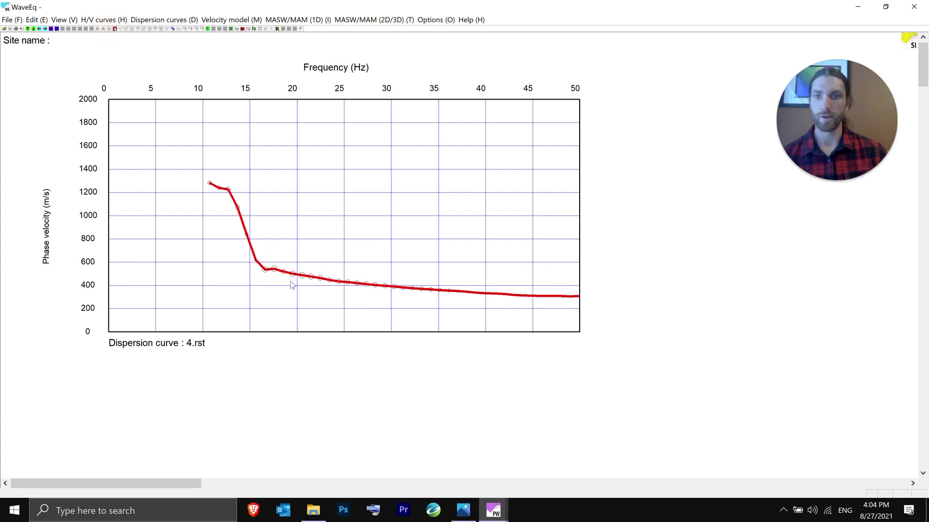
left_click(266, 270)
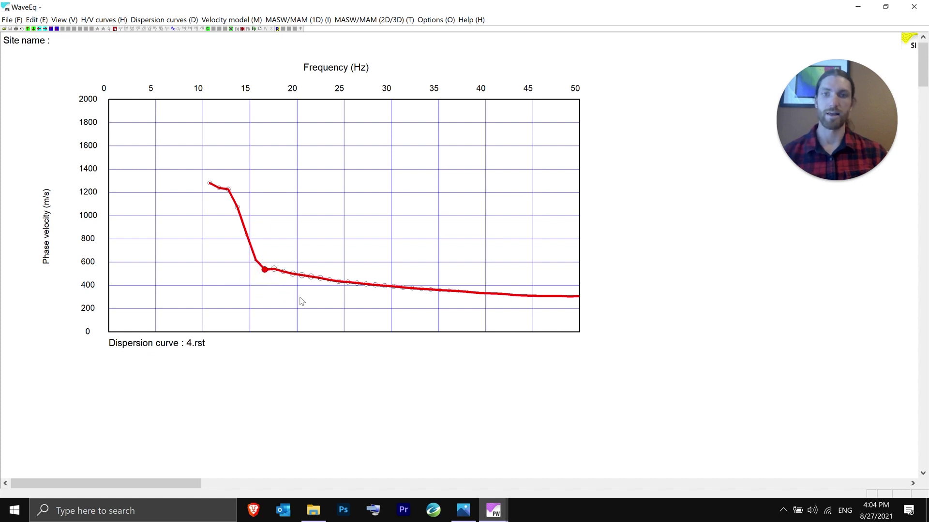
key("Delete")
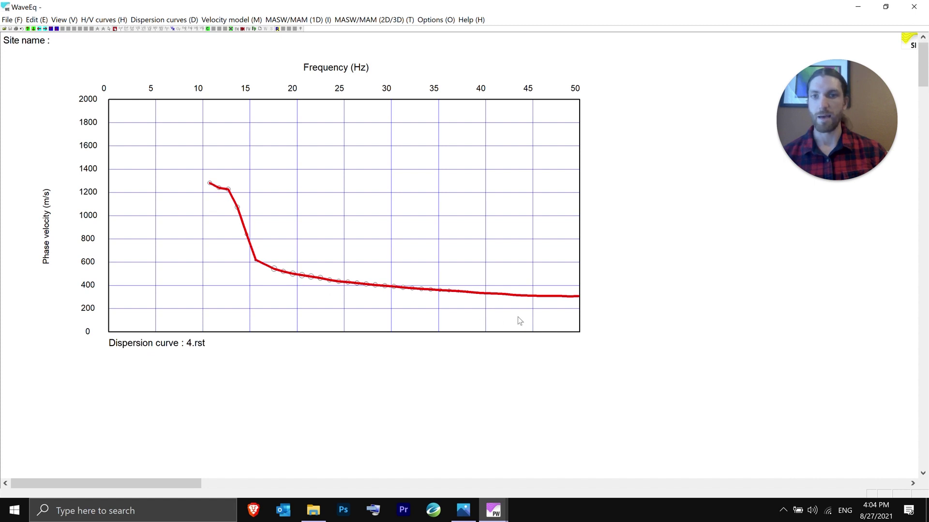
- Convert the averaged curve to an S-wave velocity versus depth plot and set the depth axis maximum to 50 m
left_click(173, 29)
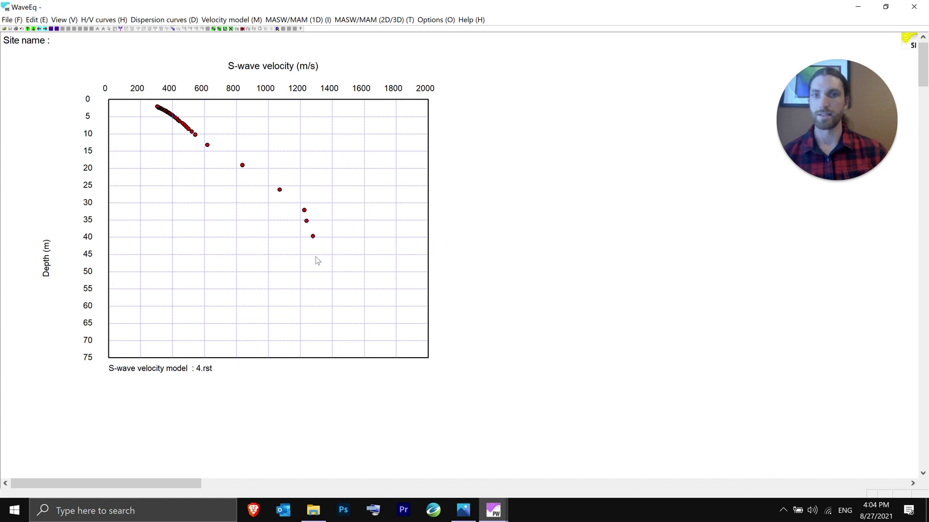
left_click(62, 22)
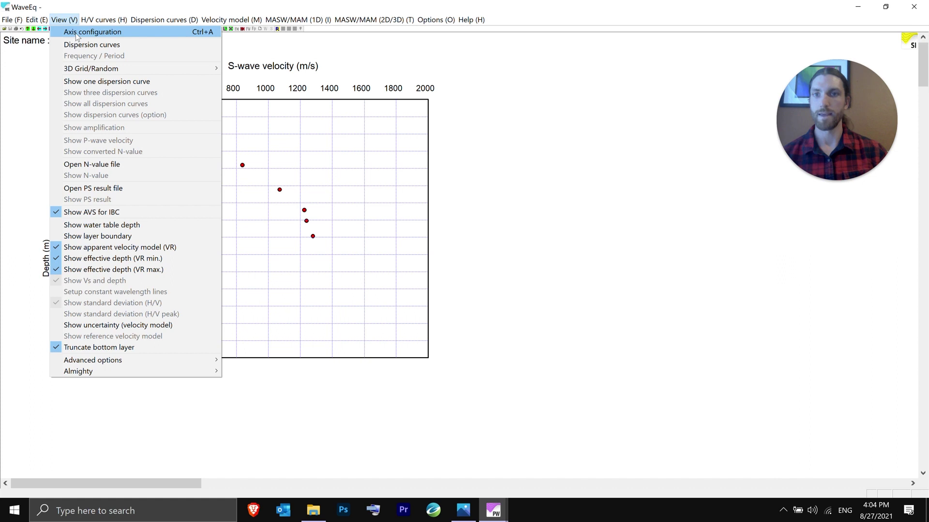
left_click(77, 32)
double_click(428, 263)
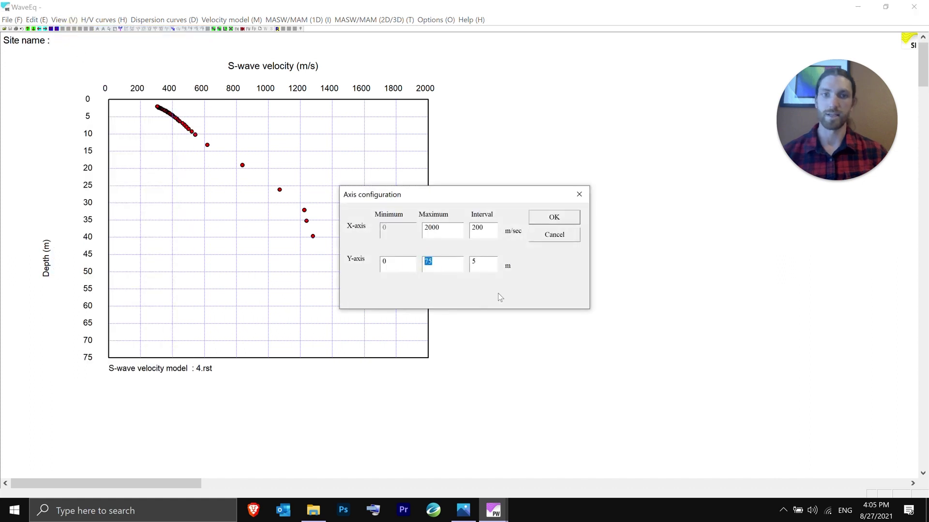
type("50")
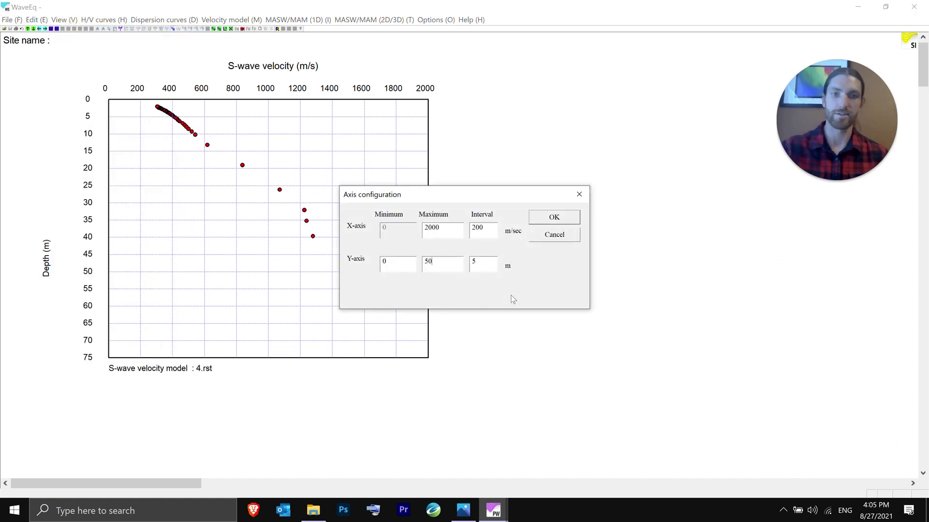
left_click(544, 218)
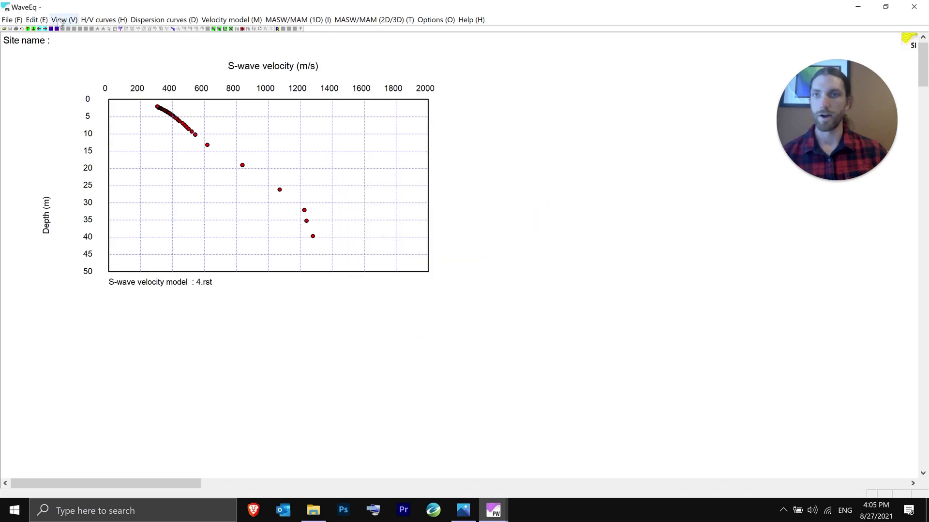
- Stretch the S-wave velocity plot one size taller along the depth axis, keeping its original width
left_click(50, 29)
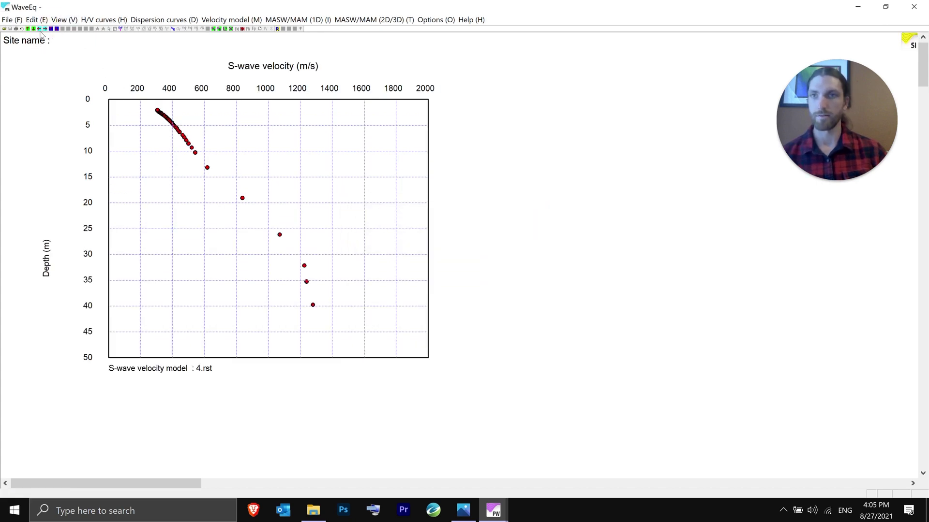
left_click(50, 29)
left_click(50, 29)
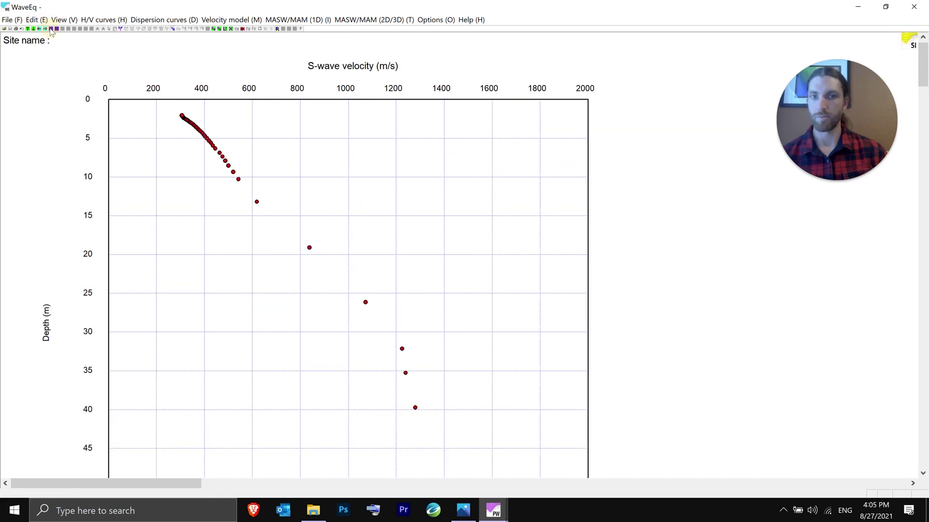
left_click(56, 29)
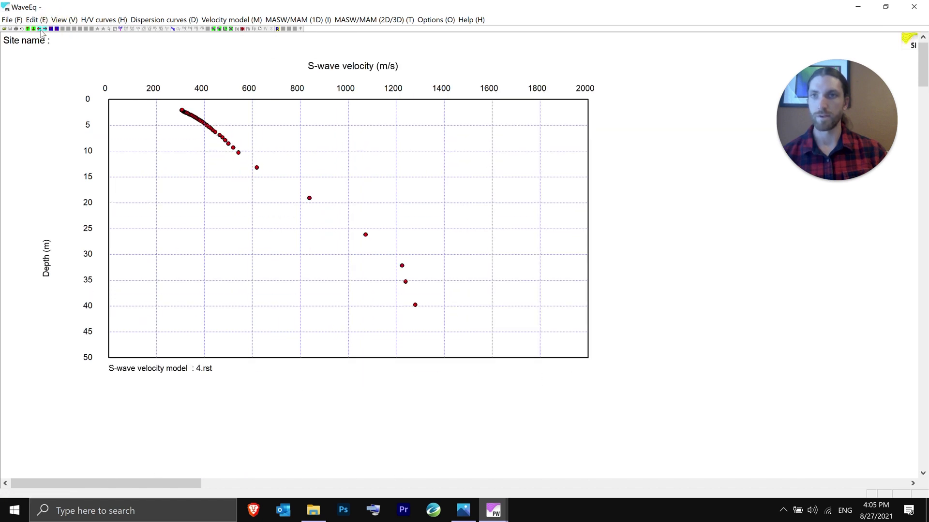
left_click(43, 30)
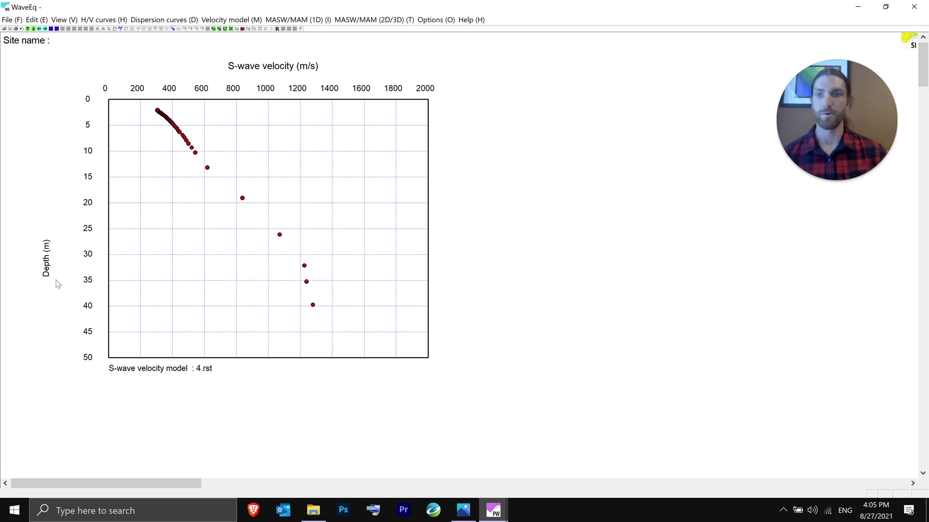
- Switch the display units to feet and ft/sec
left_click(433, 22)
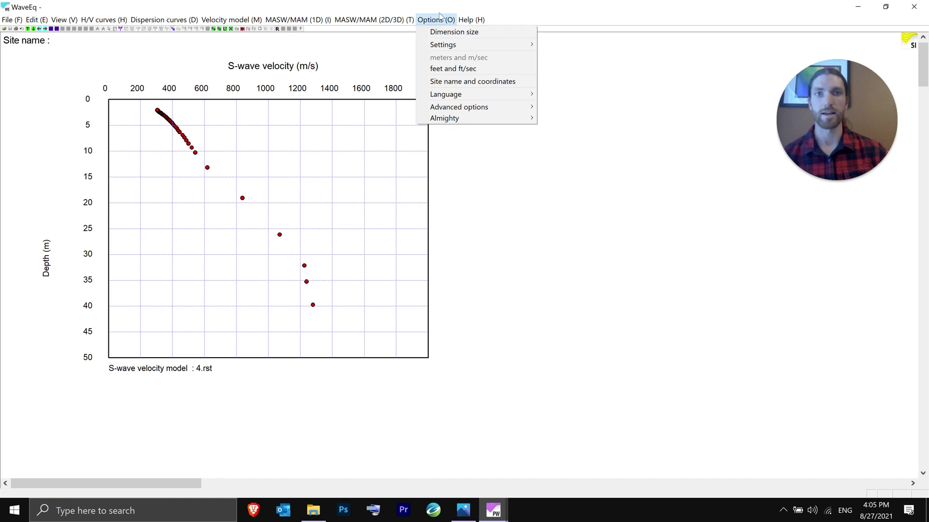
left_click(442, 69)
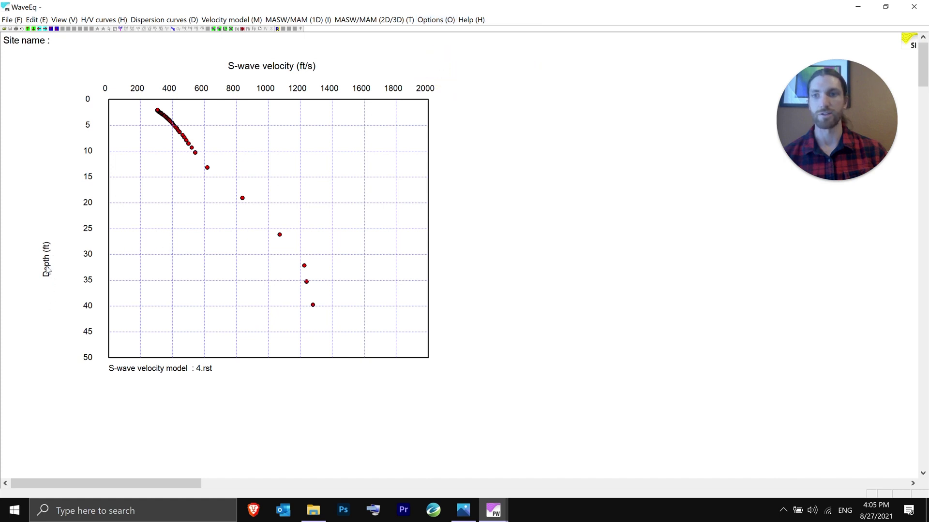
- Return the display units to meters and m/sec, and create an initial inversion model with a depth of 40 m and 10 layers
left_click(436, 20)
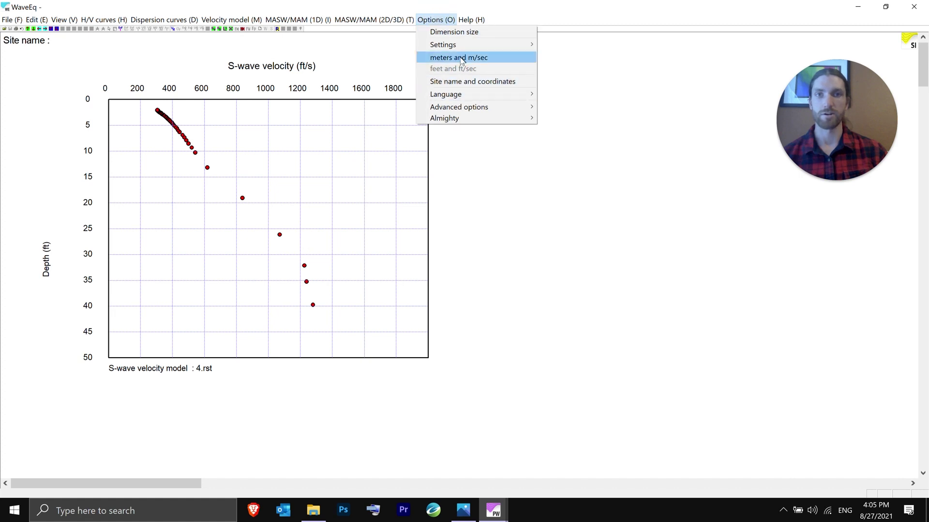
left_click(442, 58)
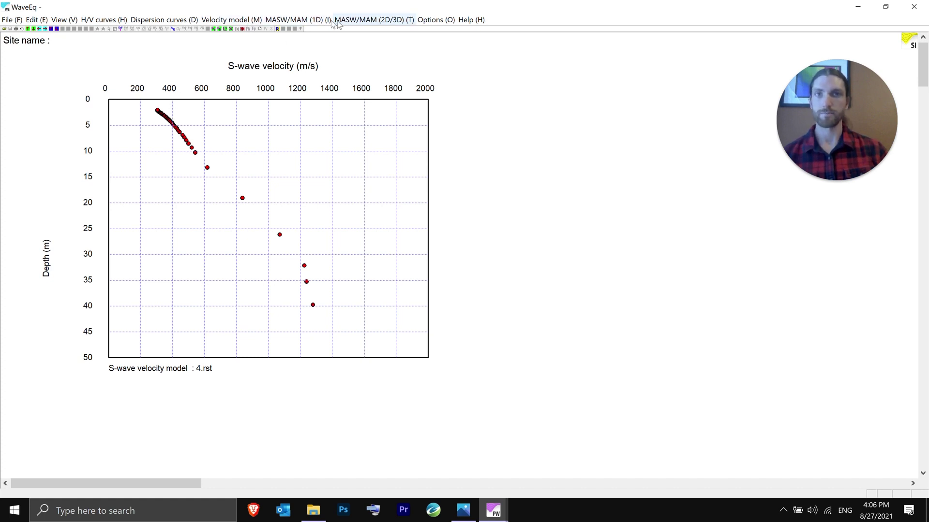
left_click(286, 20)
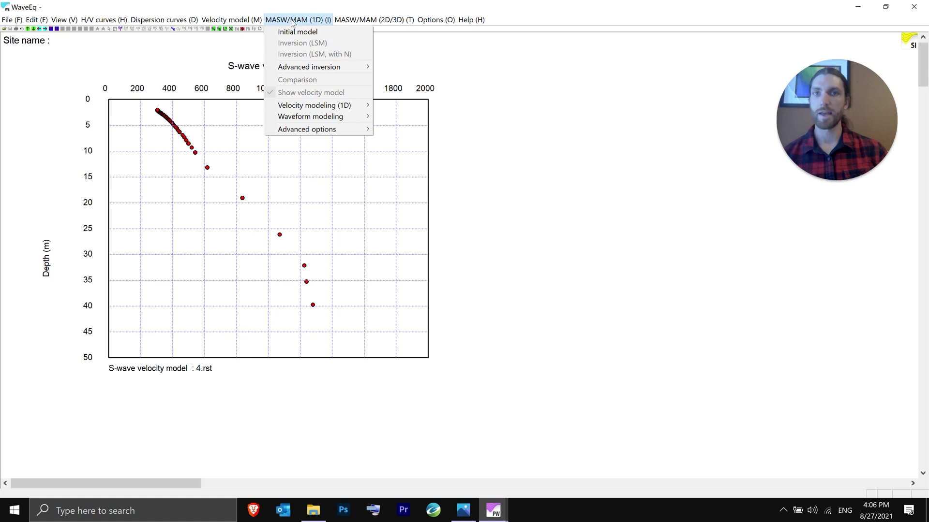
left_click(306, 32)
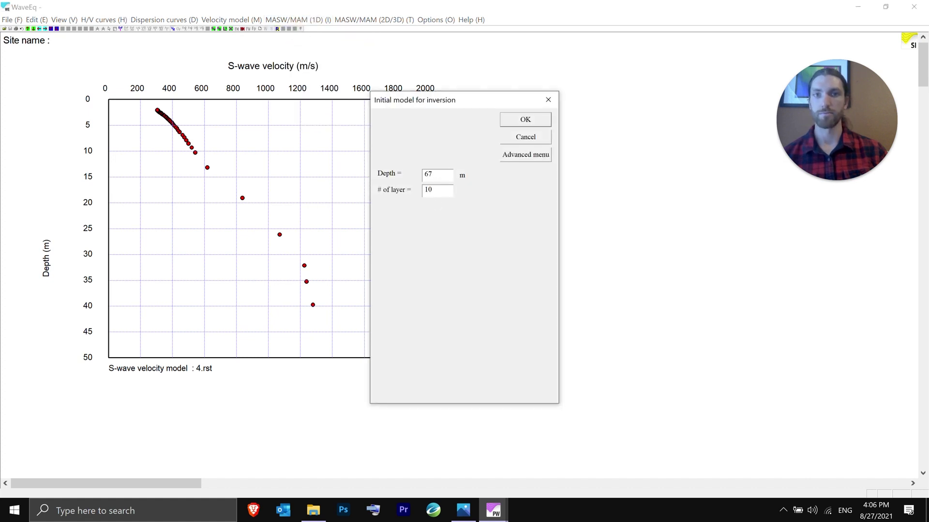
left_click(390, 172)
left_click_drag(462, 104, 562, 83)
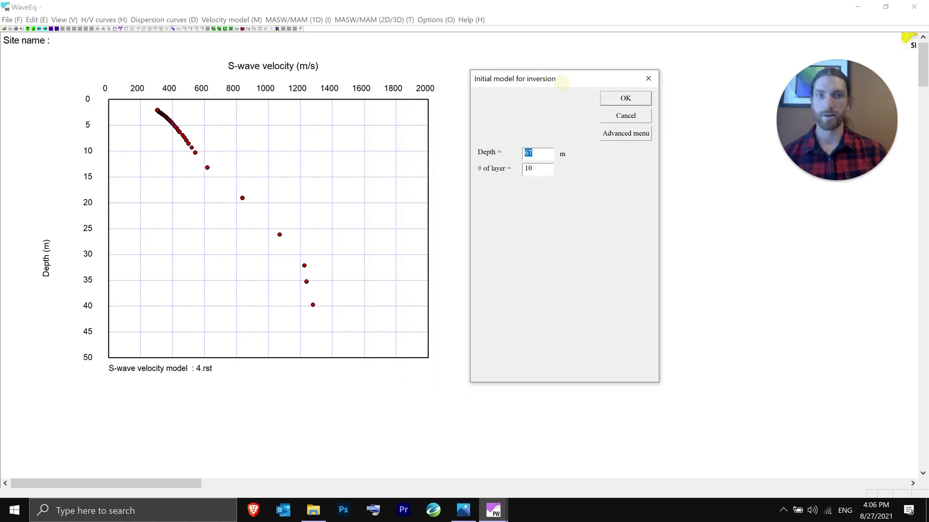
type("40")
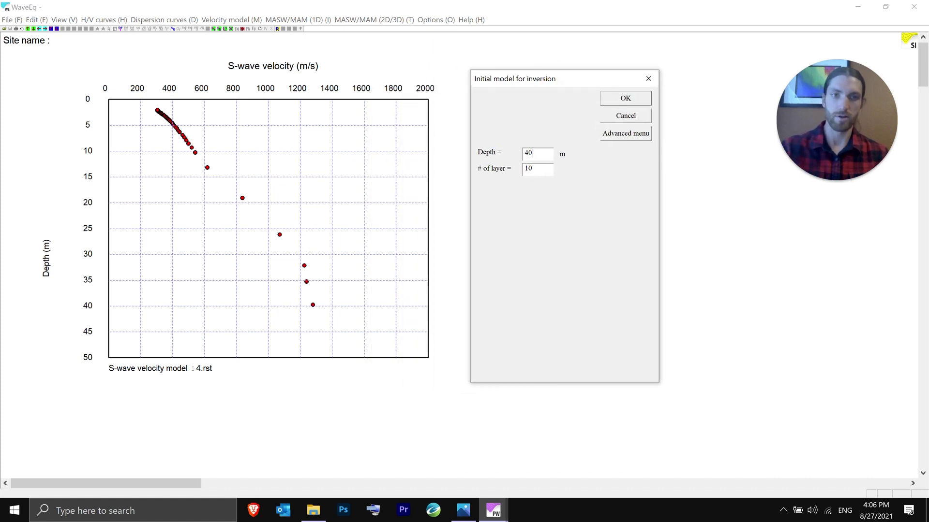
left_click(626, 98)
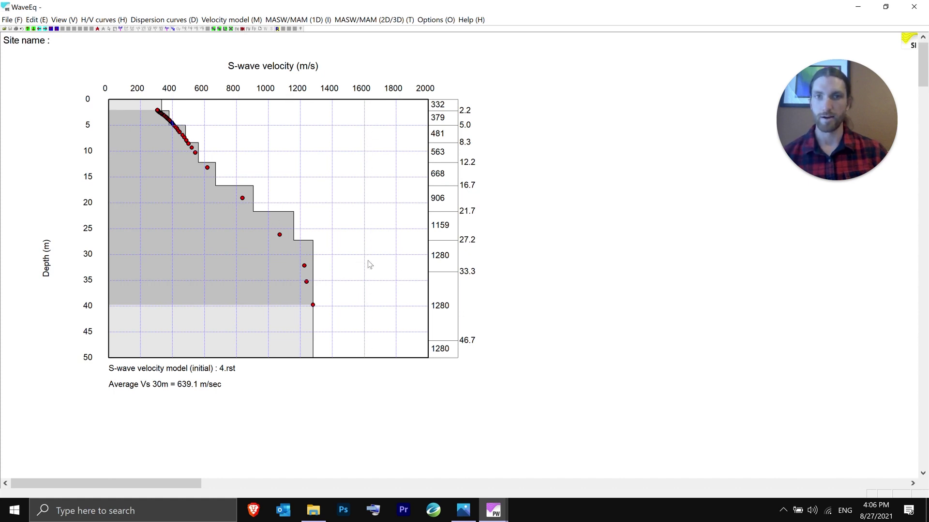
- Set the maximum of the S-wave velocity axis to 1600 m/sec
left_click(61, 19)
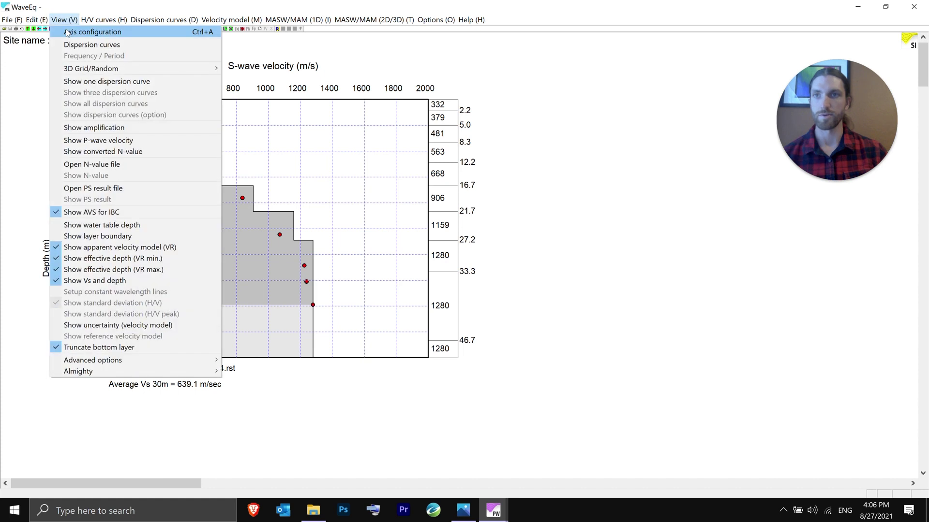
left_click(66, 33)
left_click_drag(440, 227, 372, 233)
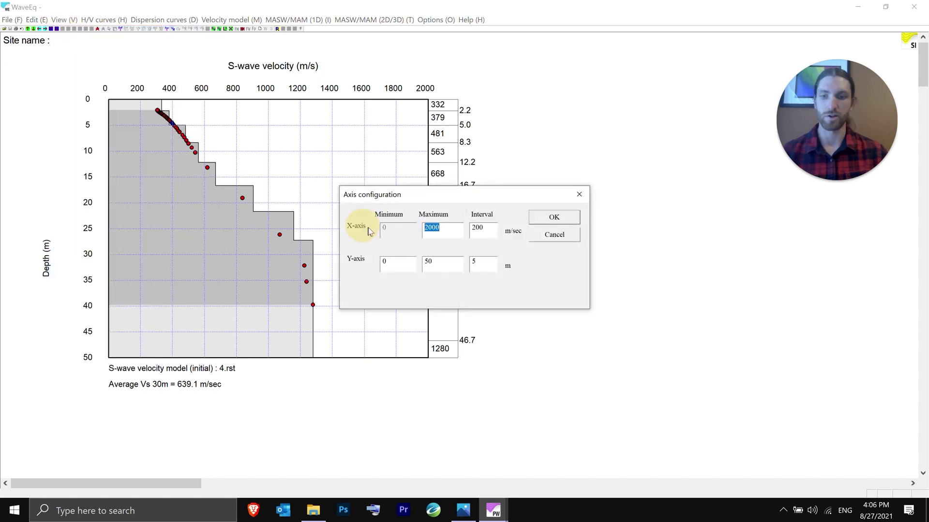
type("1600")
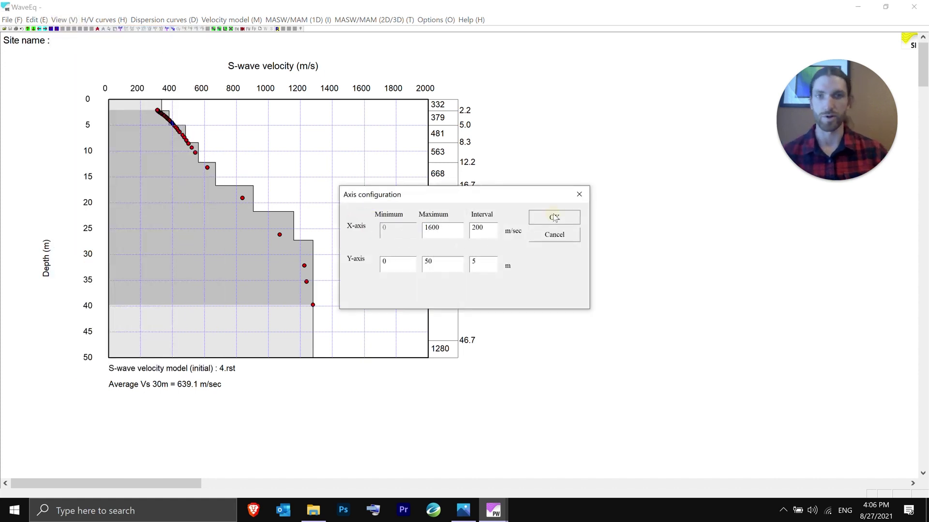
left_click(554, 219)
- Try the velocity plot one size wider and return it to its original width
left_click(46, 29)
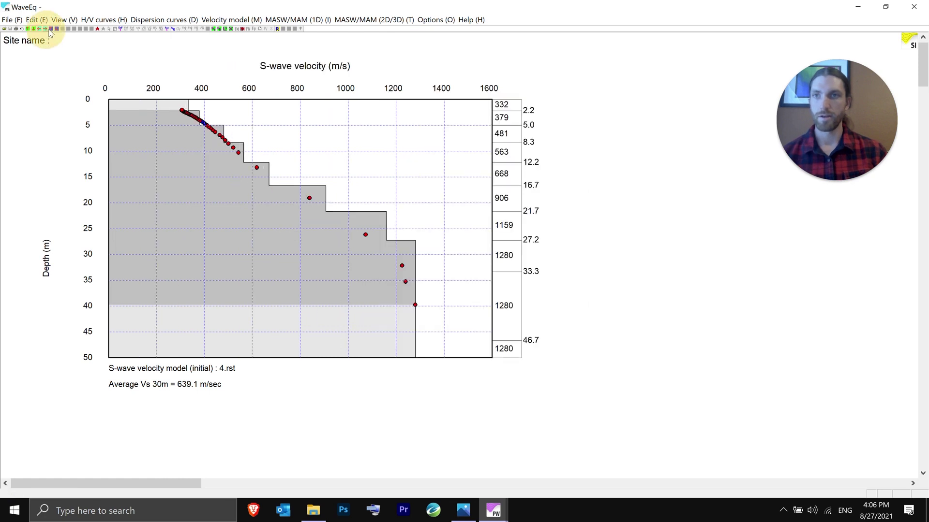
left_click(57, 29)
left_click(56, 29)
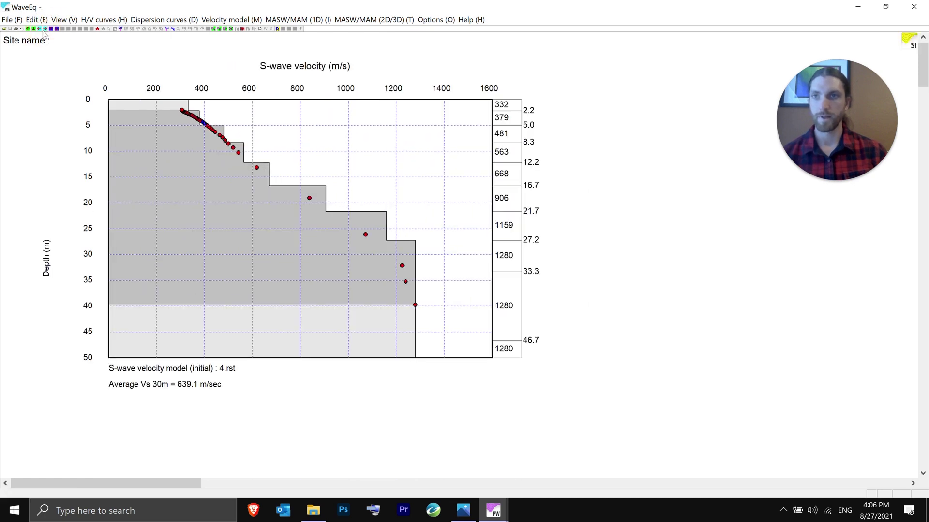
left_click(40, 29)
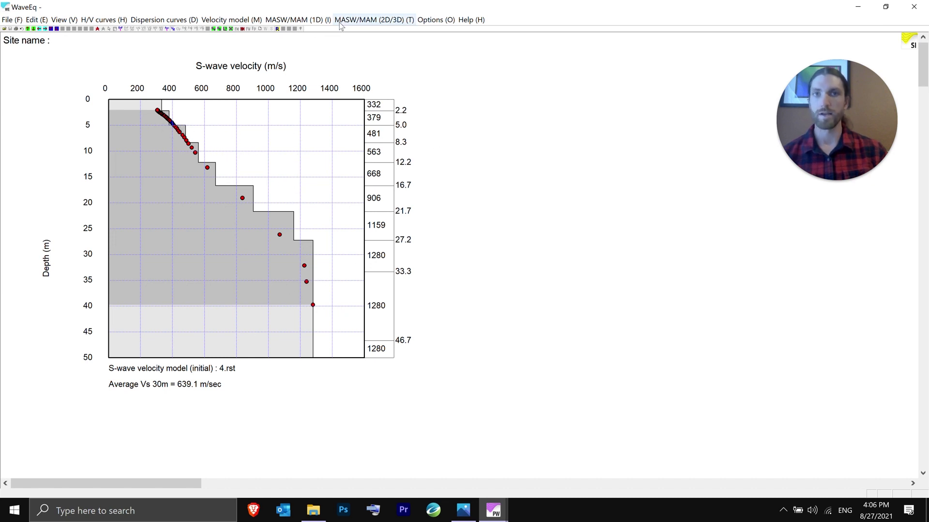
- Check the dispersion curve against the velocity model, and overlay the initial model's theoretical curve for comparison
left_click(120, 29)
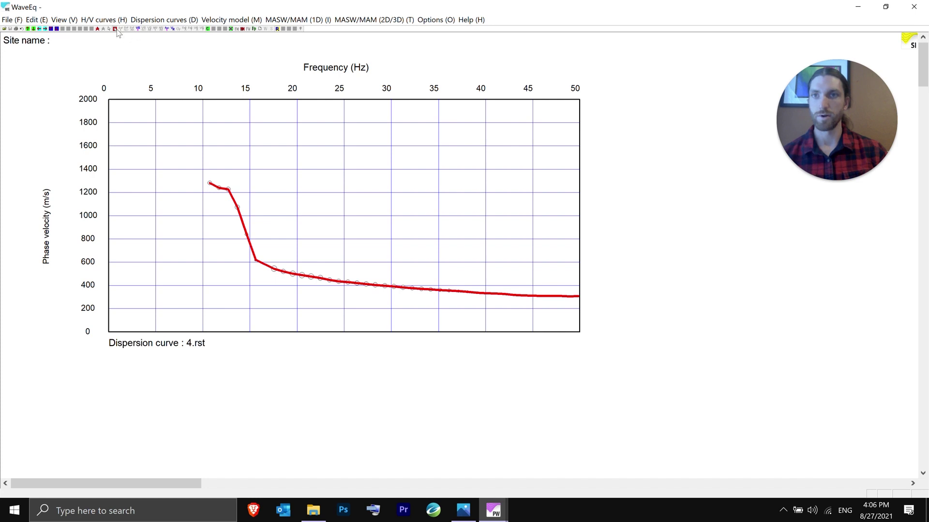
left_click(139, 28)
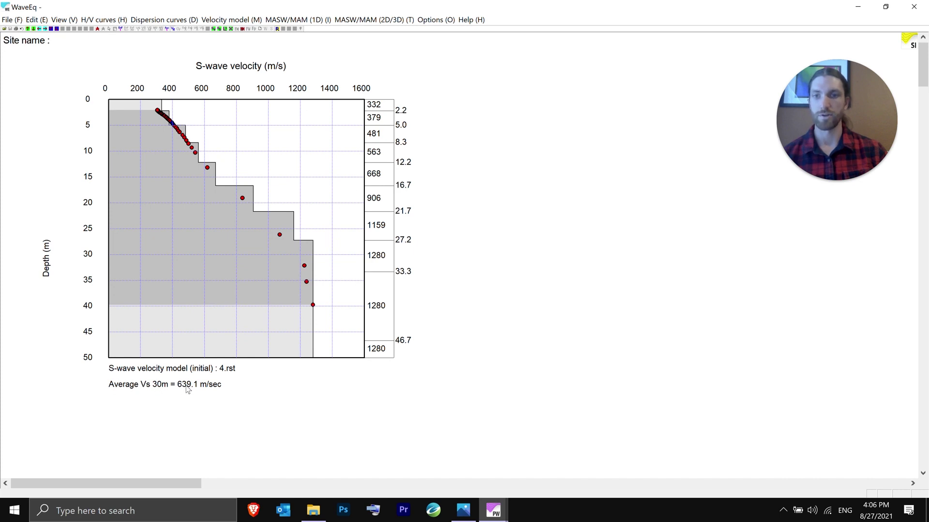
left_click(121, 30)
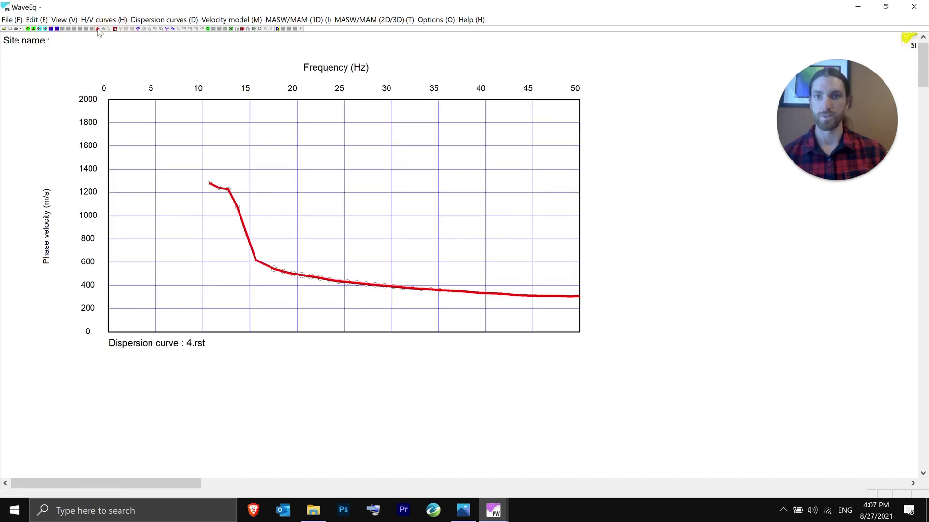
left_click(98, 30)
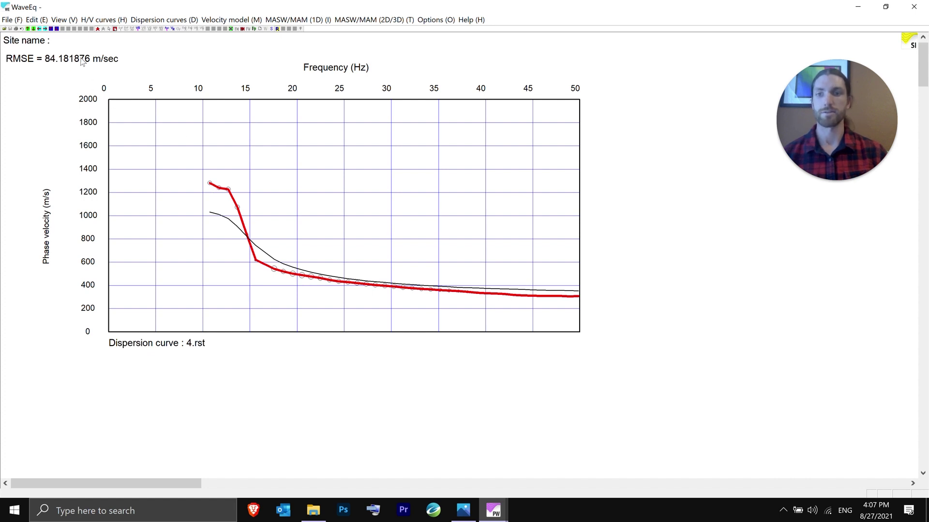
- Run the 1D least square method inversion on the initial model with 5 iterations
left_click(359, 21)
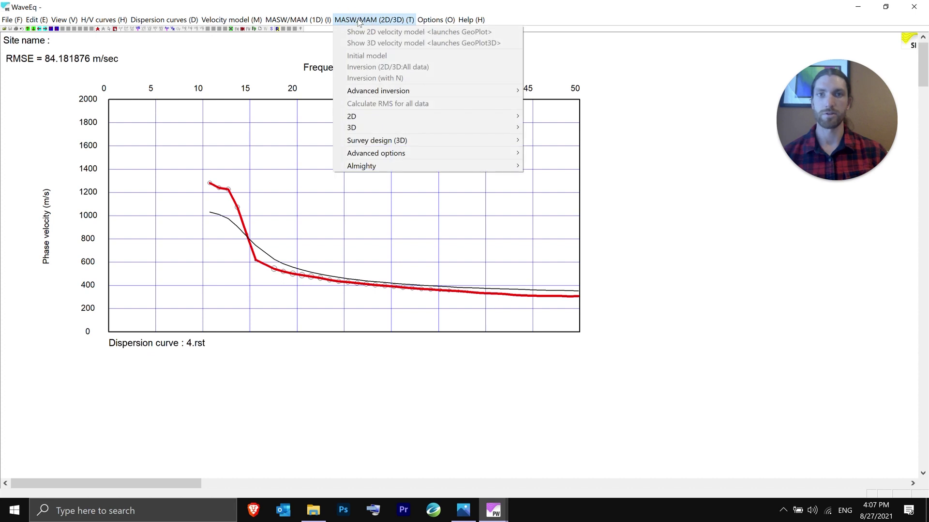
mouse_move(300, 21)
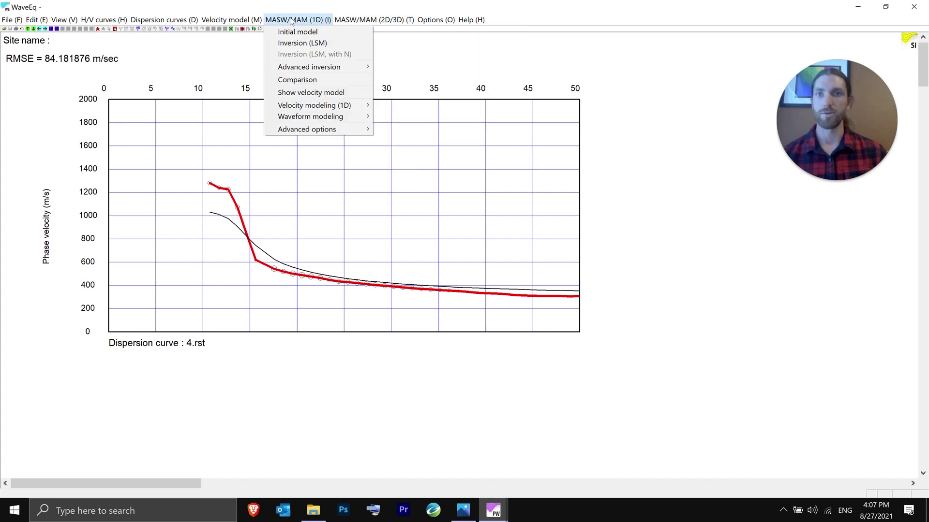
left_click(292, 45)
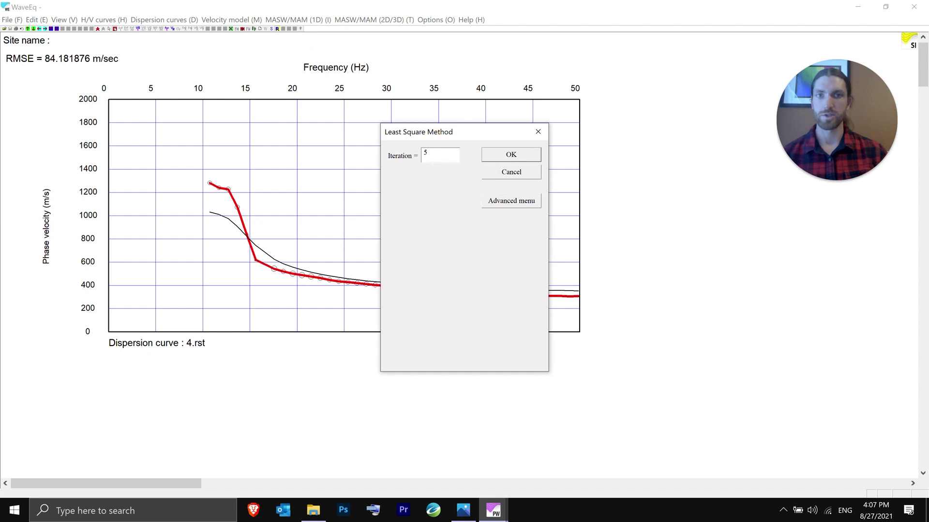
left_click(507, 155)
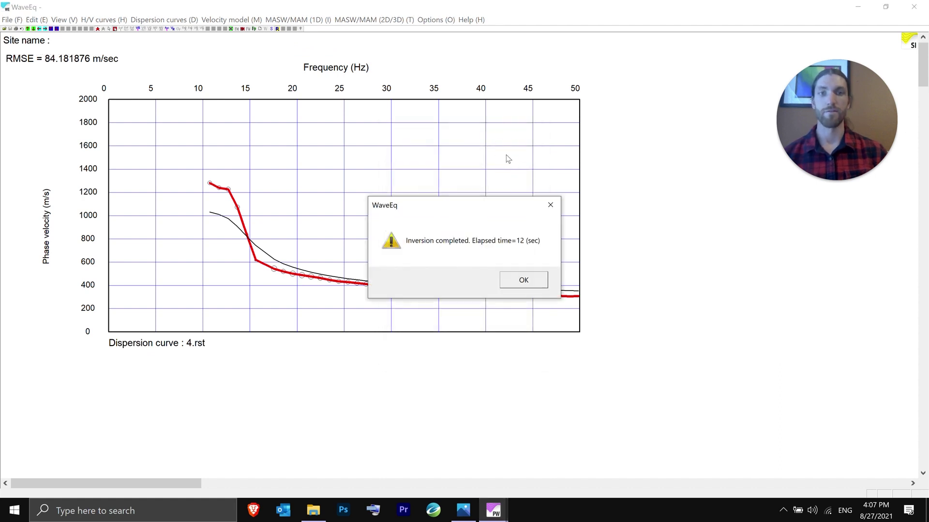
left_click(524, 286)
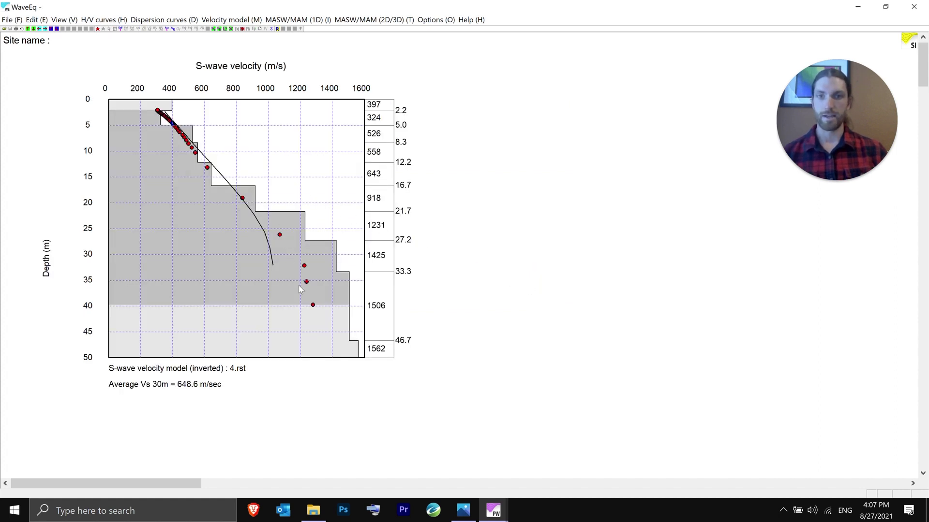
- Compare the inverted model's theoretical curve and RMSE with the observed dispersion curve, and return to the velocity model
left_click(124, 28)
left_click(97, 28)
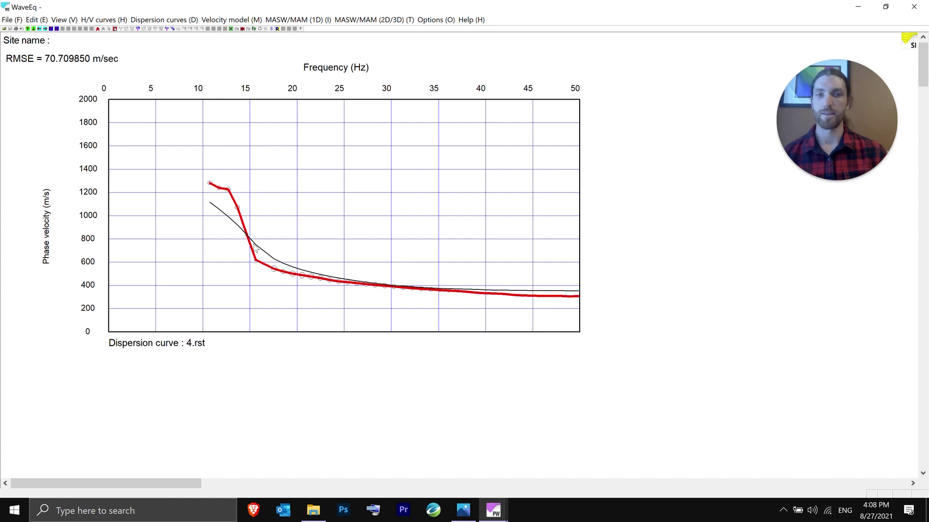
left_click(139, 32)
- Save the inverted model as "VS40 model.rst" in the dispersion curves folder
left_click(19, 20)
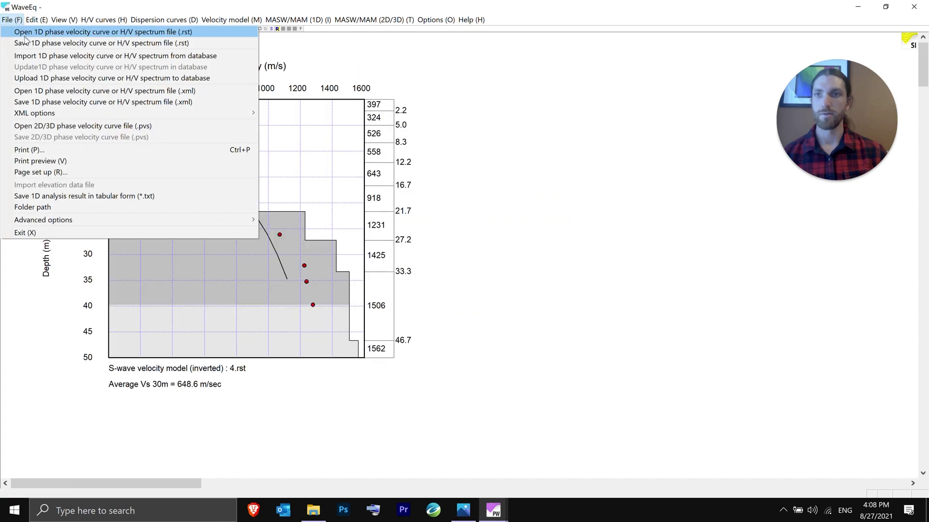
left_click(27, 43)
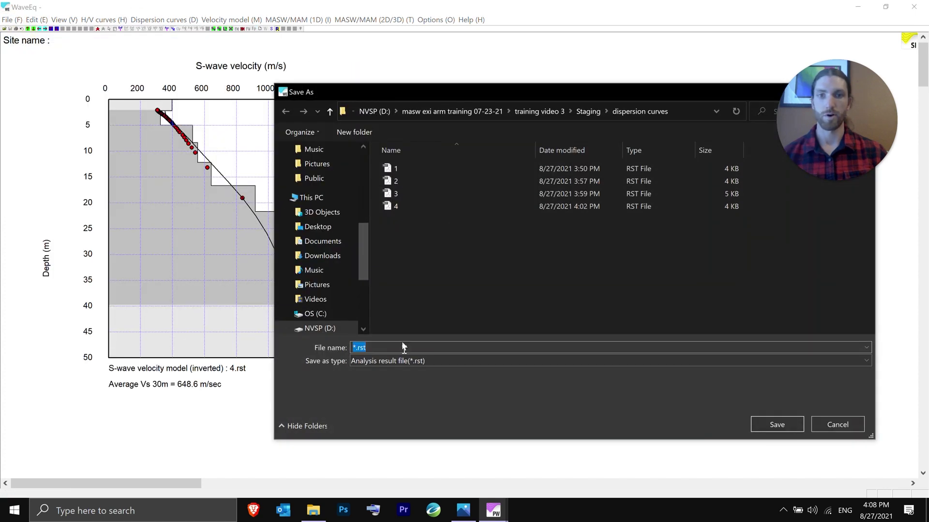
left_click(360, 347)
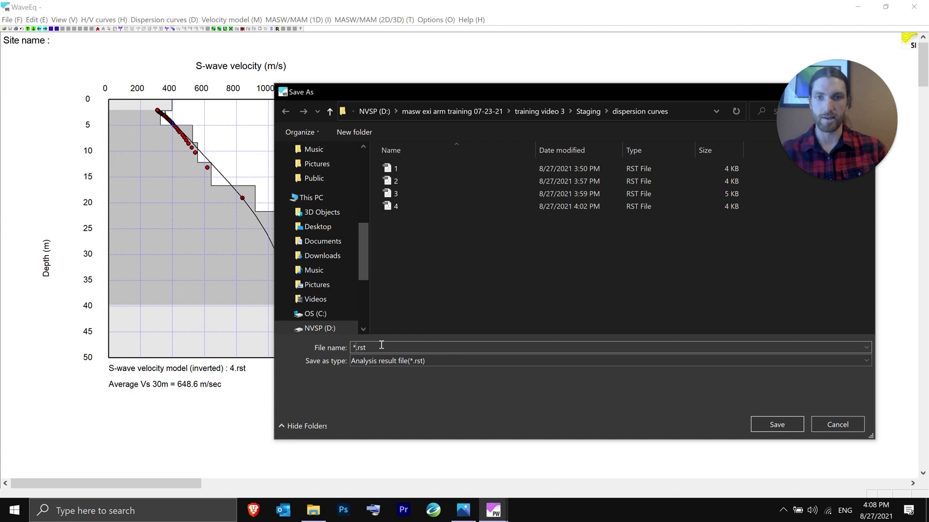
key("BackSpace")
type("VS")
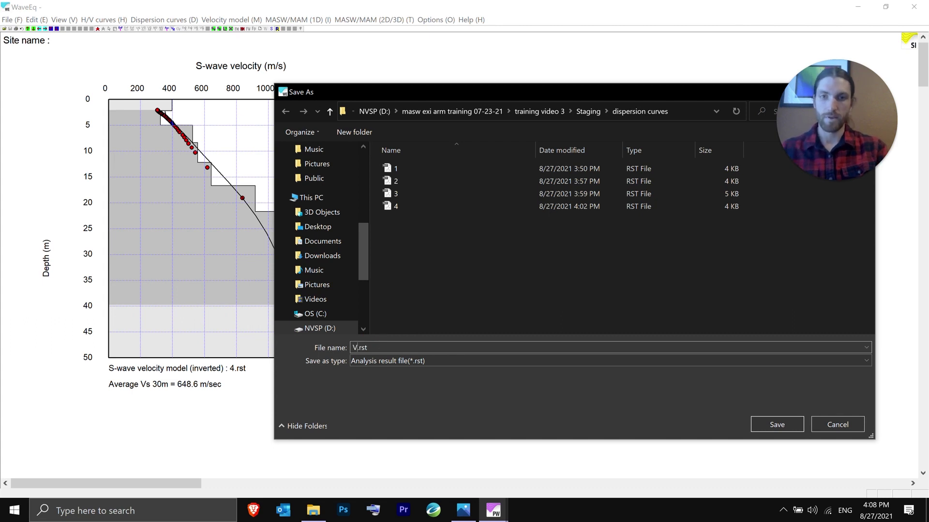
type("40")
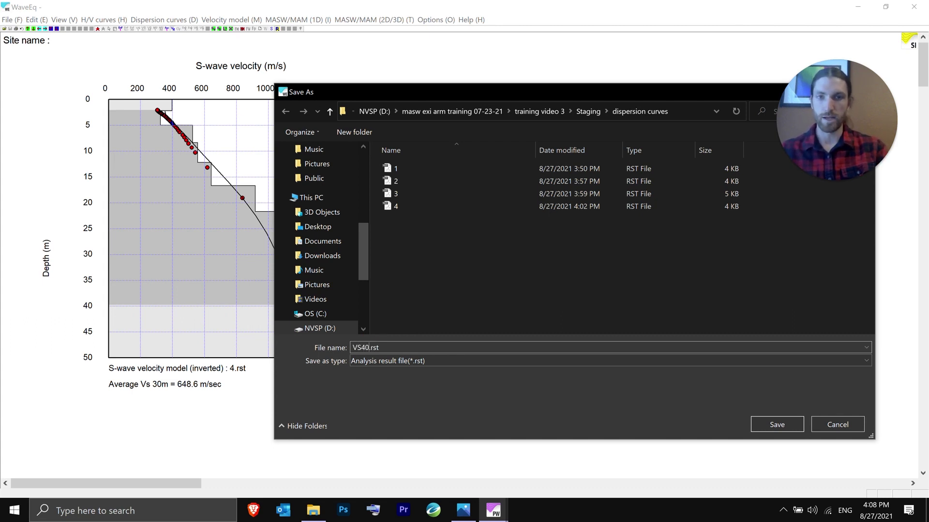
type(" model")
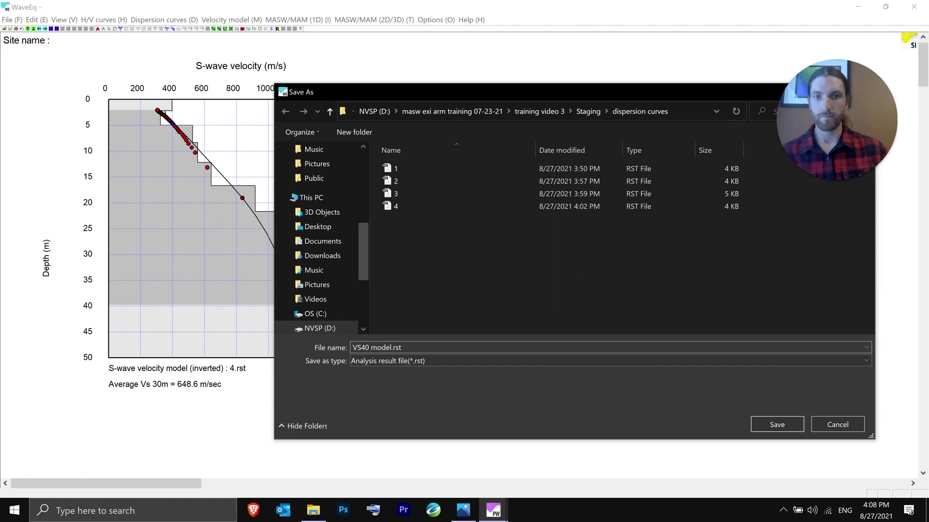
left_click(790, 426)
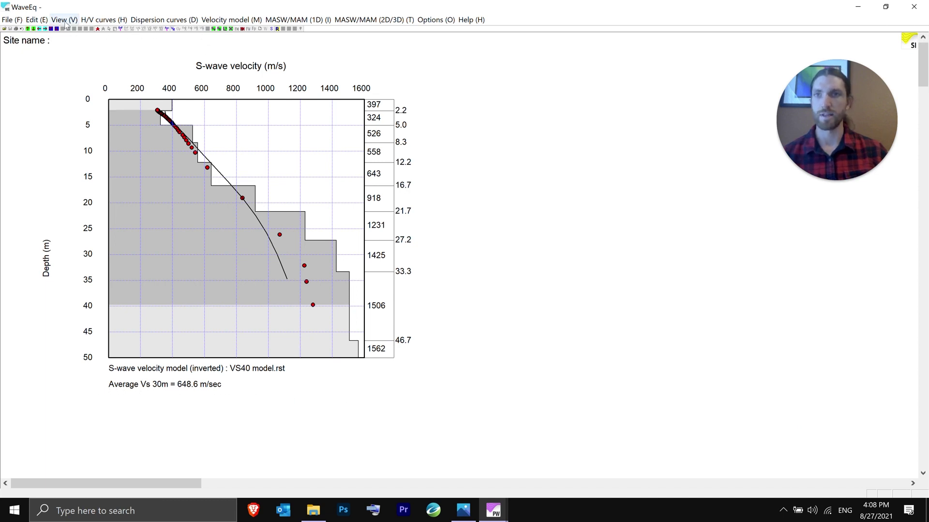
- Hide the average Vs 30m value (AVS for IBC) below the velocity plot and show it again
left_click(37, 19)
mouse_move(69, 24)
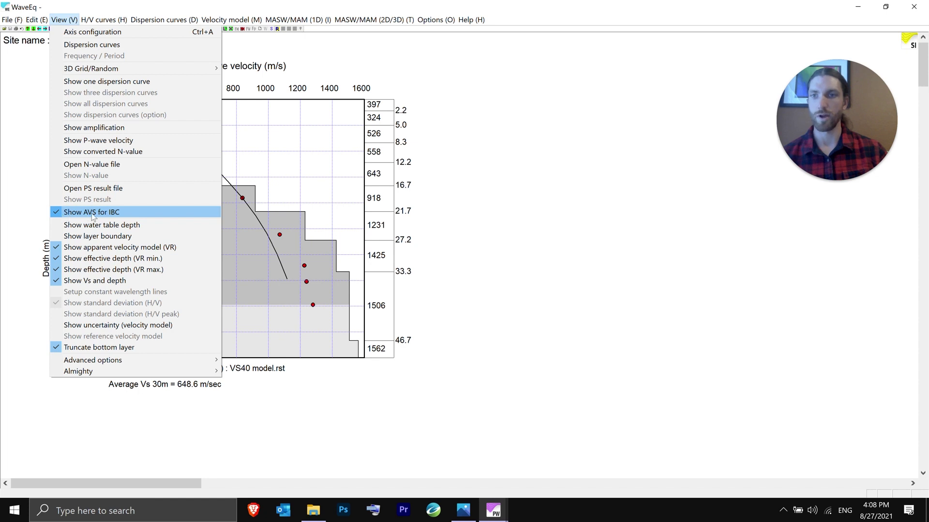
left_click(118, 213)
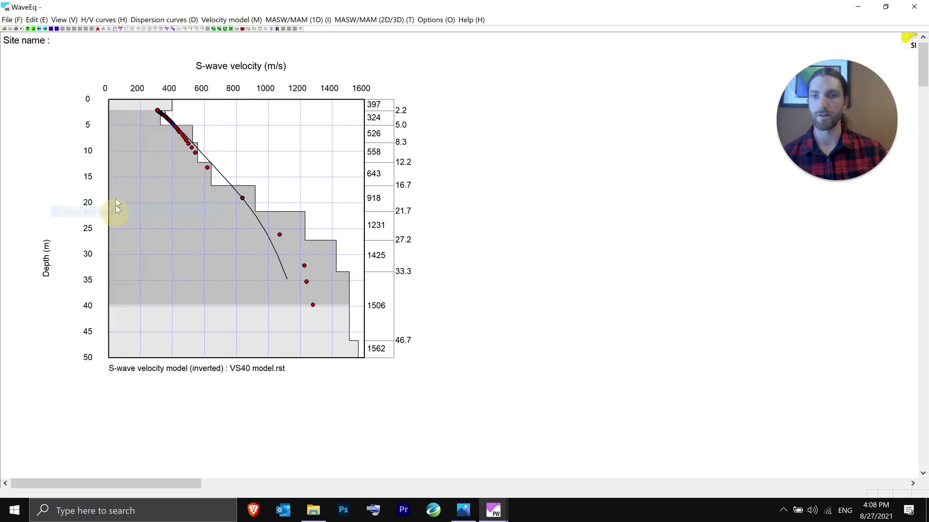
left_click(64, 19)
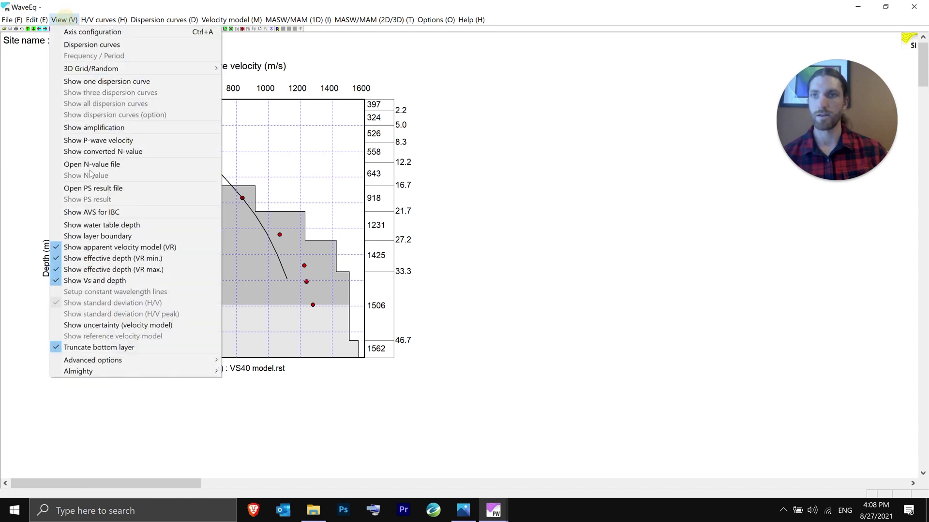
left_click(92, 213)
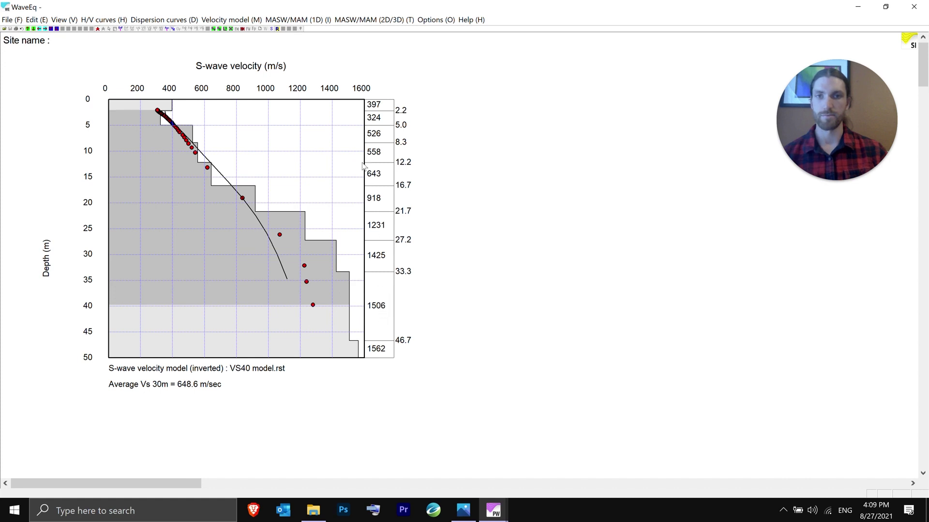
- Turn on model editing and set the three layers between 21.7 and 46.7 m depth to about 1074, 1224 and 1277 m/s
left_click(215, 29)
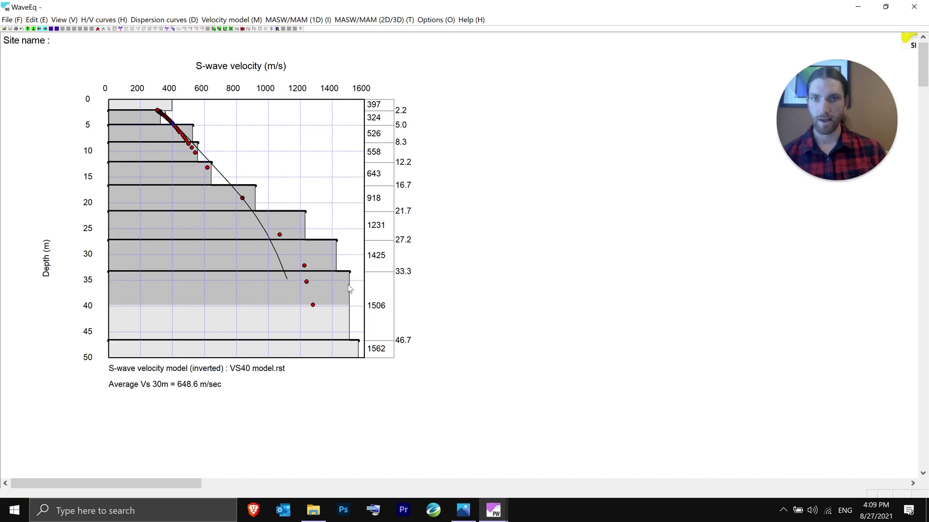
left_click_drag(349, 290, 313, 305)
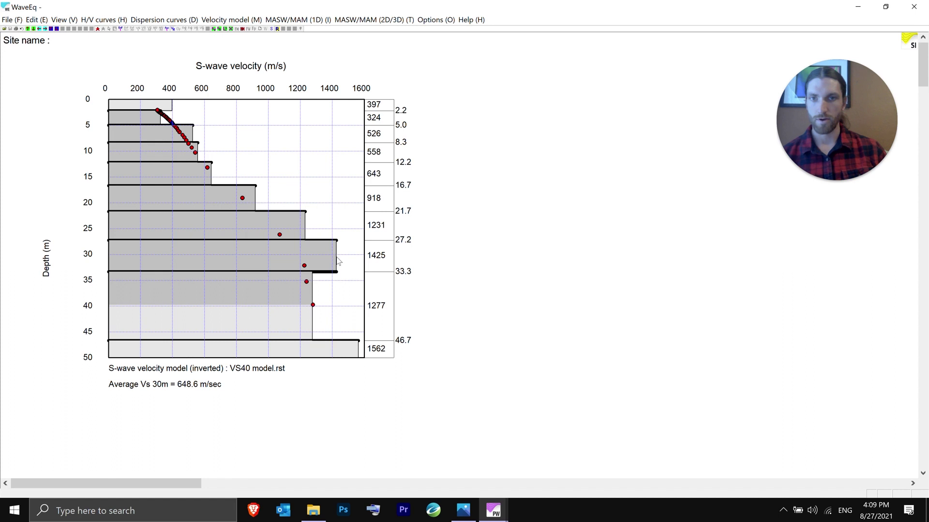
left_click_drag(336, 264, 279, 234)
left_click(304, 264)
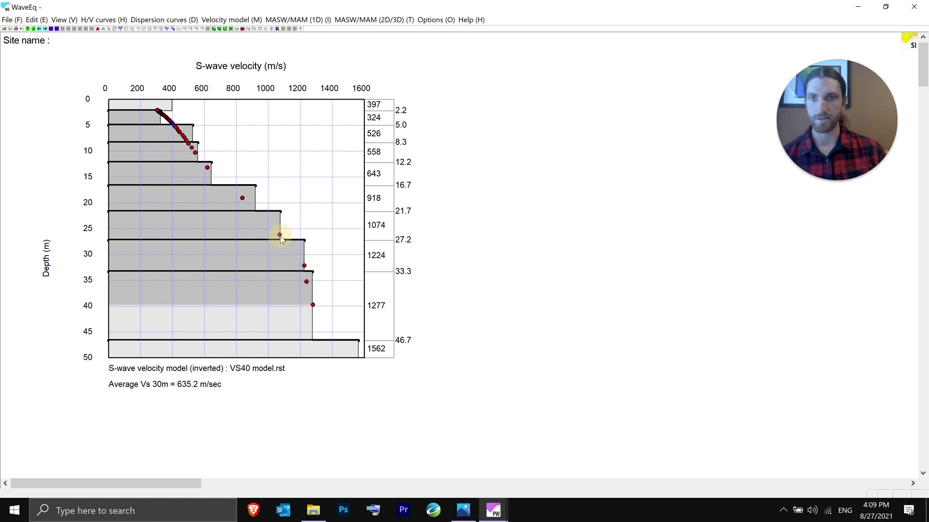
- Set the 16.7–21.7 m layer to about 834 m/s and the 12.2–16.7 m layer to about 618 m/s
left_click(242, 200)
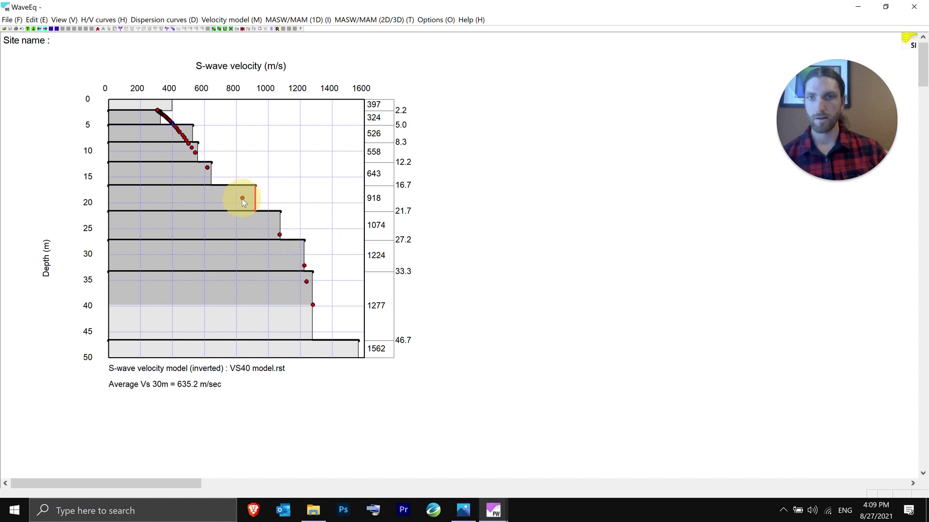
left_click(243, 199)
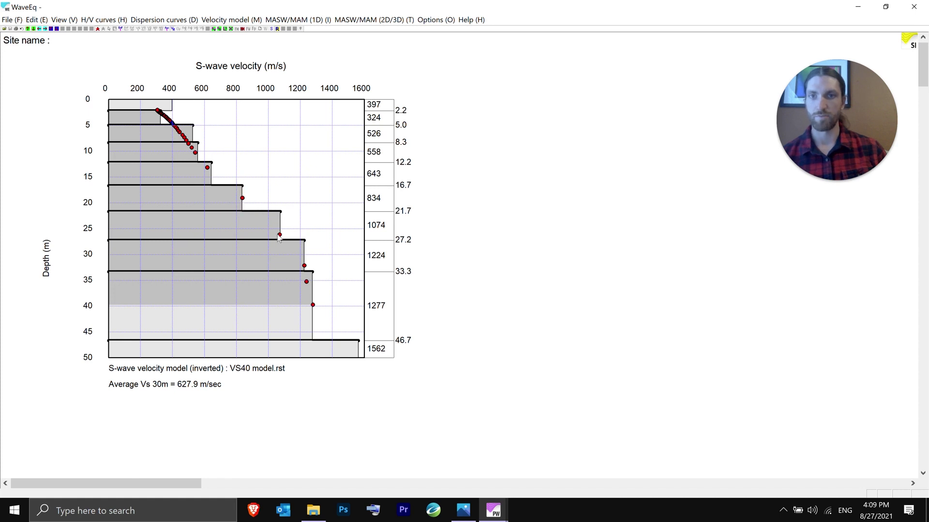
left_click(210, 176)
left_click(208, 169)
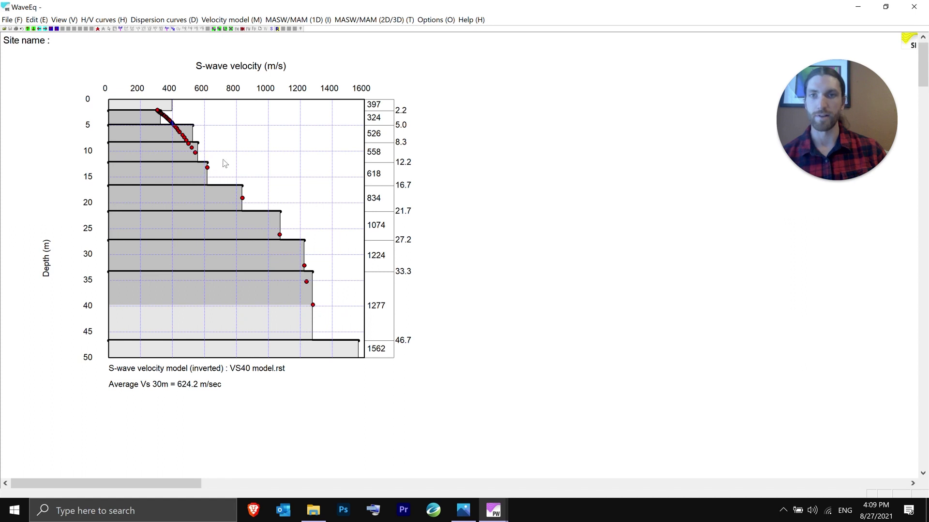
- Set the top two layers to about 310 and 393 m/s, and fine-tune the 12.2–16.7 m and 33.3–46.7 m layers to 621 and 1278 m/s
left_click(158, 112)
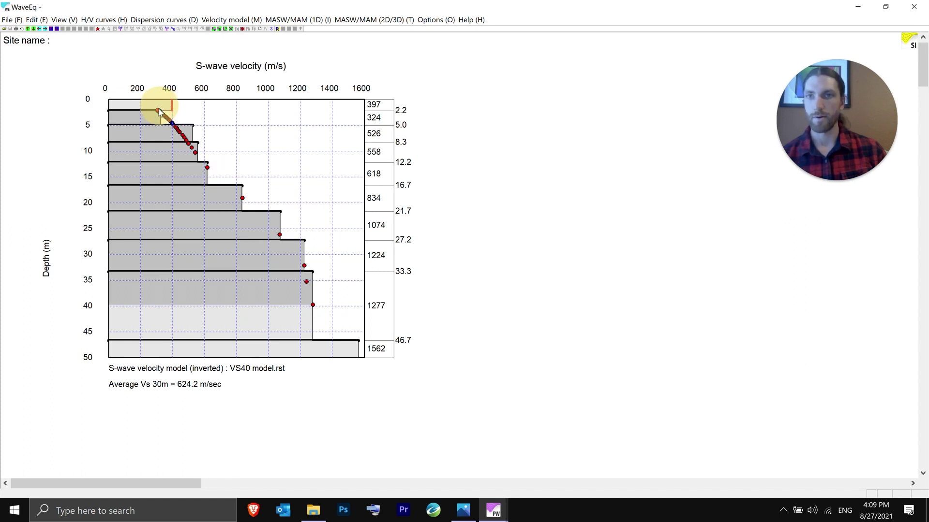
left_click(159, 111)
left_click(171, 119)
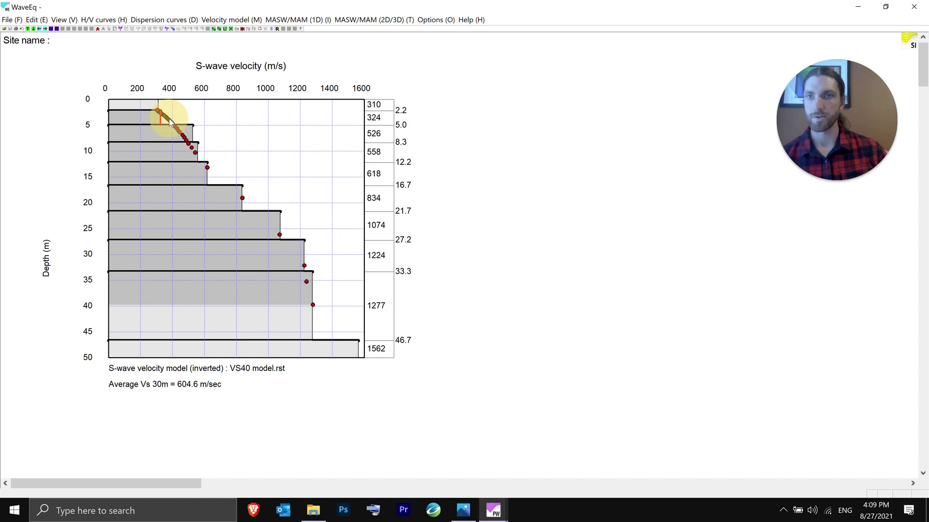
left_click_drag(173, 124, 172, 125)
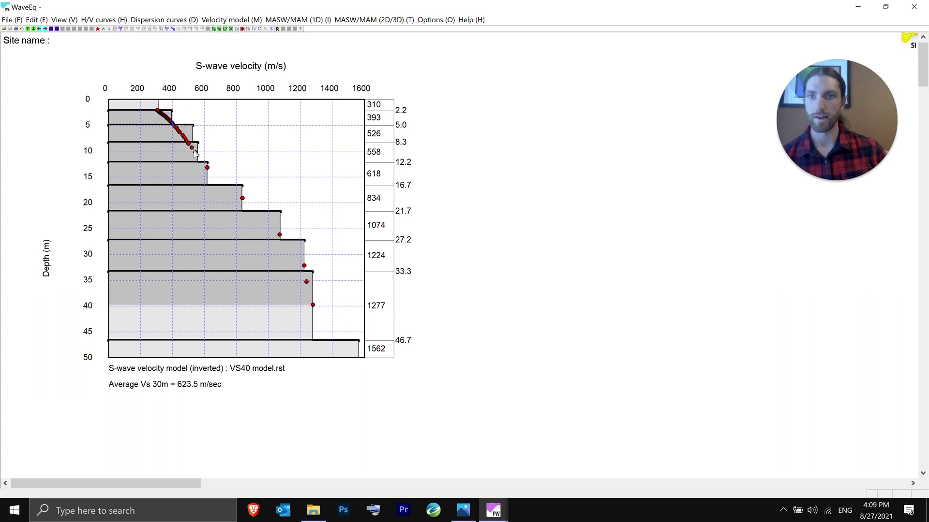
left_click_drag(207, 172, 208, 173)
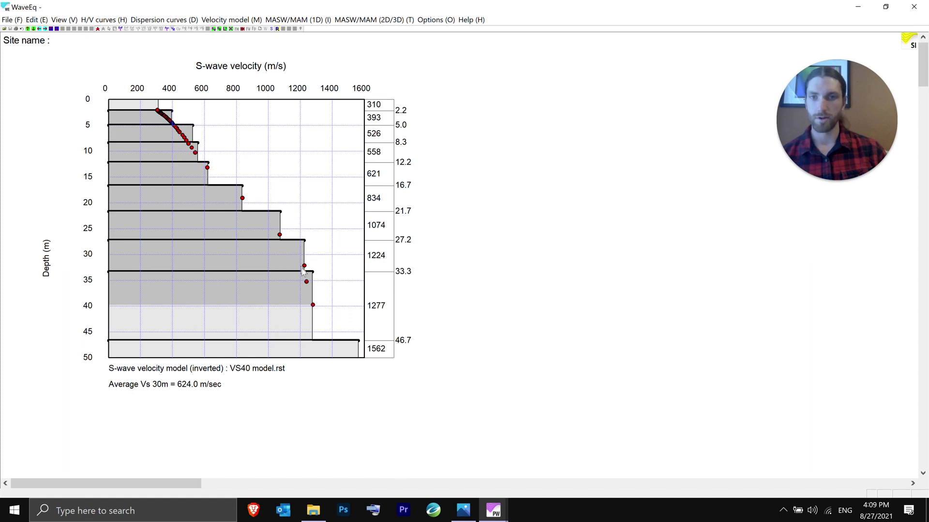
left_click_drag(313, 299, 314, 301)
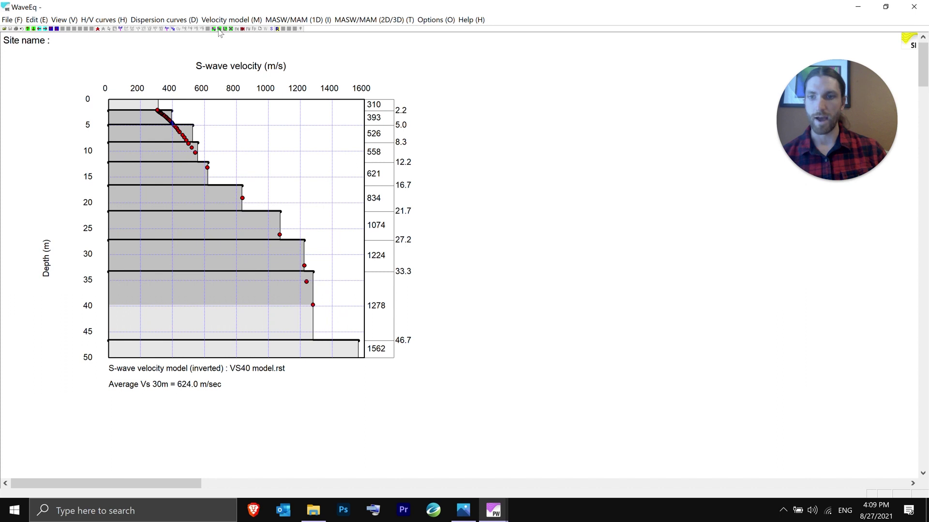
- Raise the layer boundary at 27.2 m to 26.0 m and set the 12.2–16.7 m layer's velocity to about 697 m/s
left_click(271, 242)
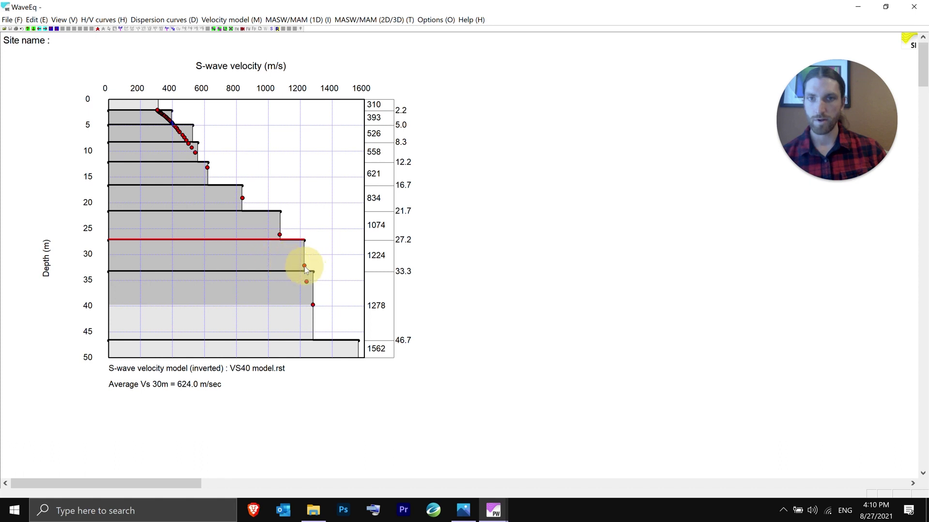
left_click_drag(280, 236, 279, 233)
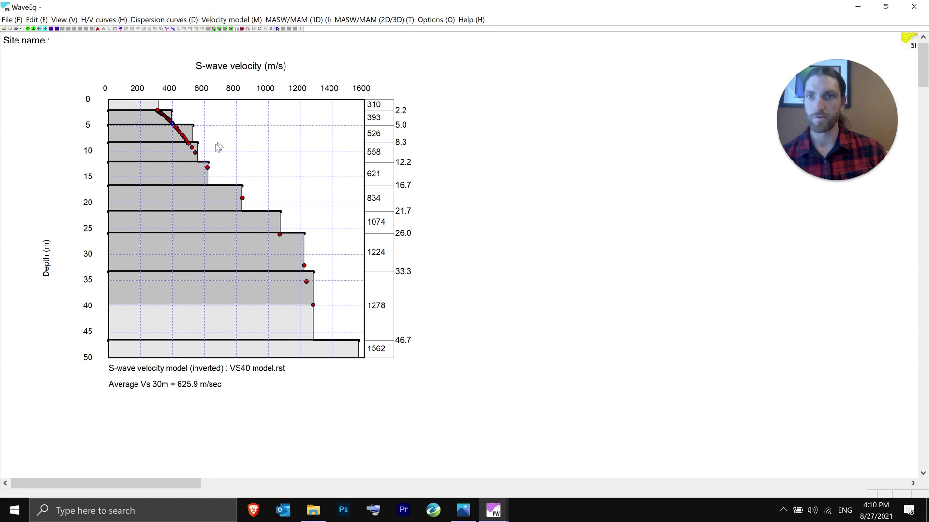
left_click(210, 174)
left_click_drag(212, 178, 221, 187)
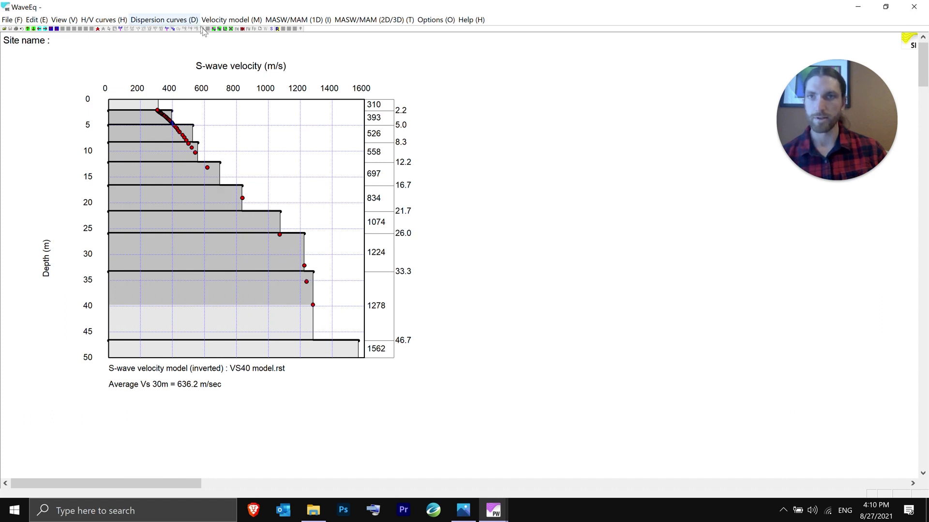
- Raise the layer boundary at 33.3 m to 32.1 m and set the 21.7–26.0 m layer's velocity to about 983 m/s
left_click(307, 279)
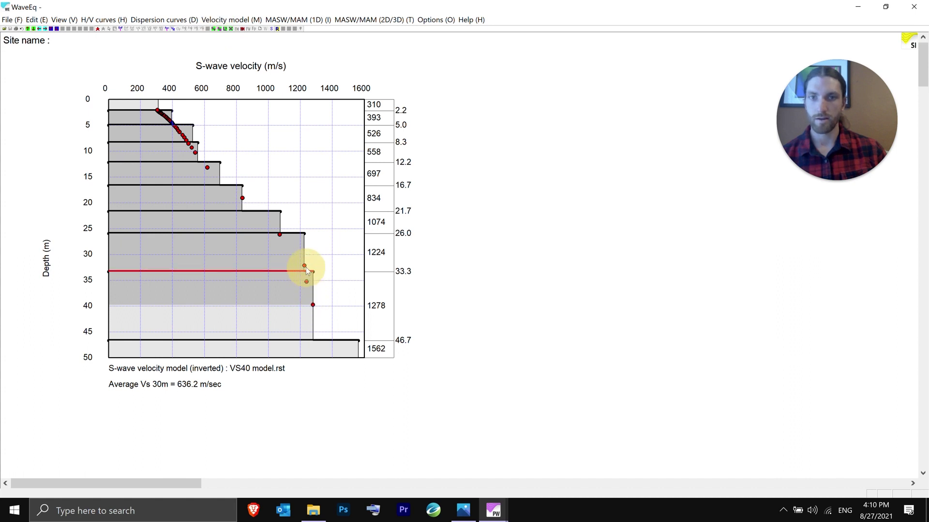
left_click_drag(302, 265, 302, 266)
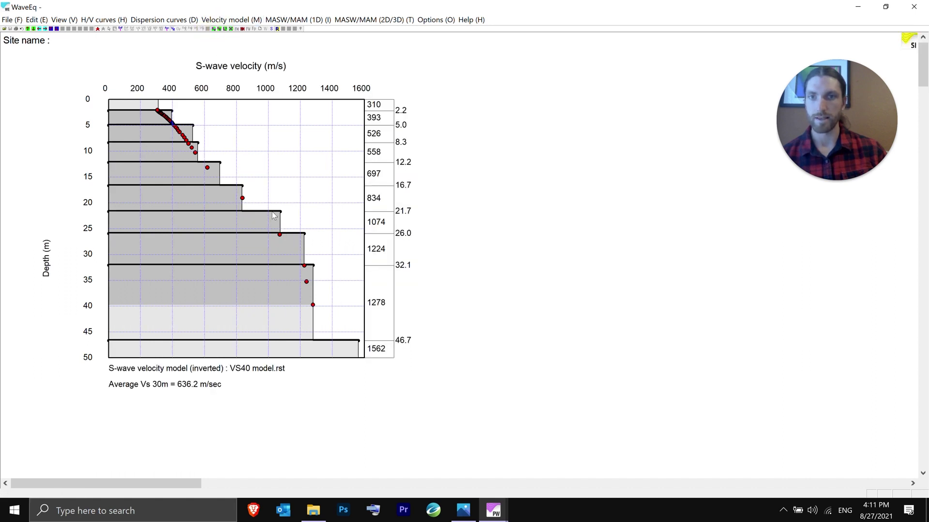
left_click_drag(279, 218, 280, 213)
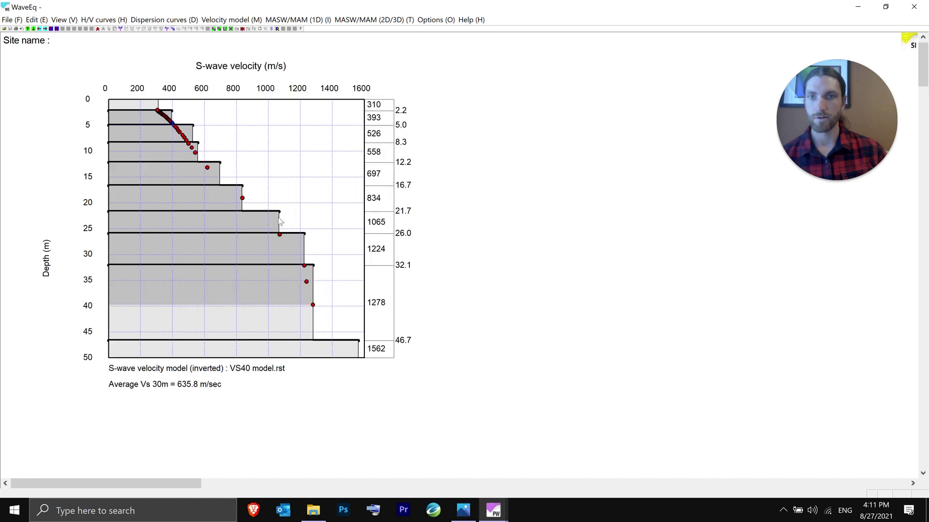
left_click(272, 221)
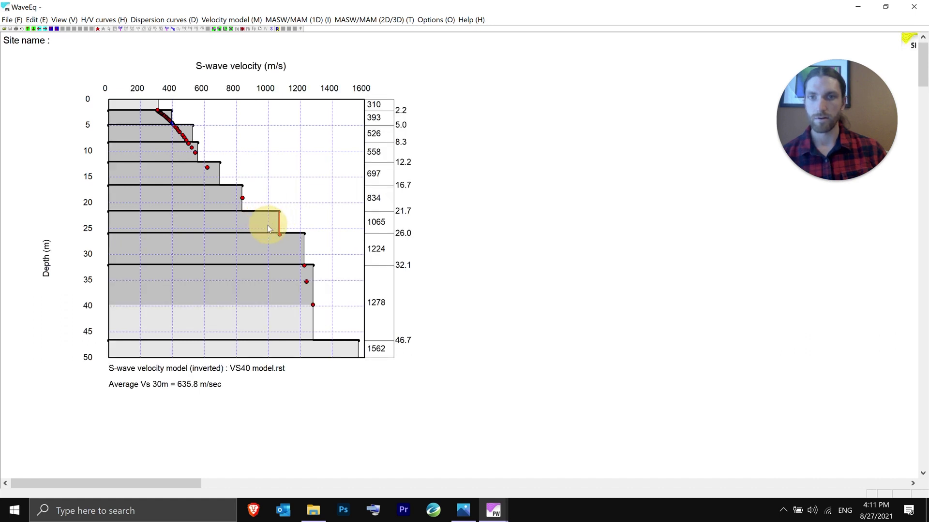
left_click_drag(270, 226, 265, 219)
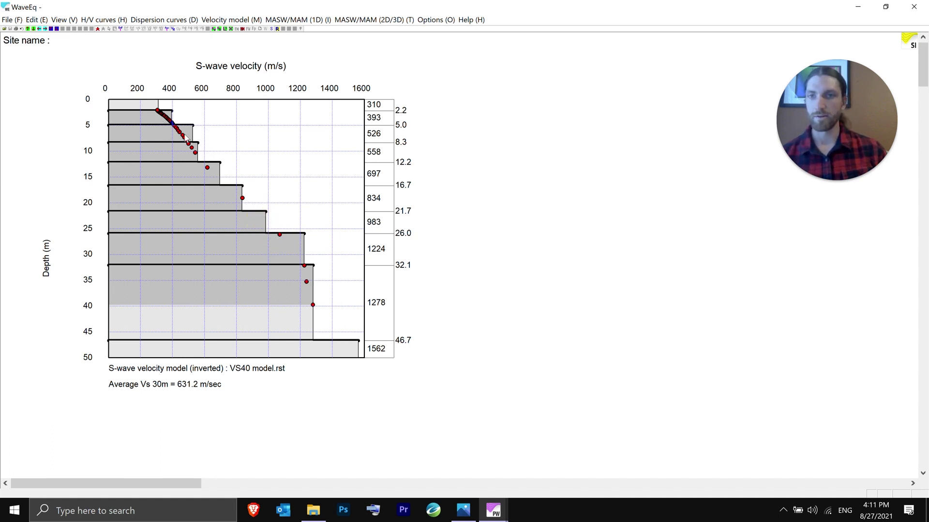
left_click(227, 28)
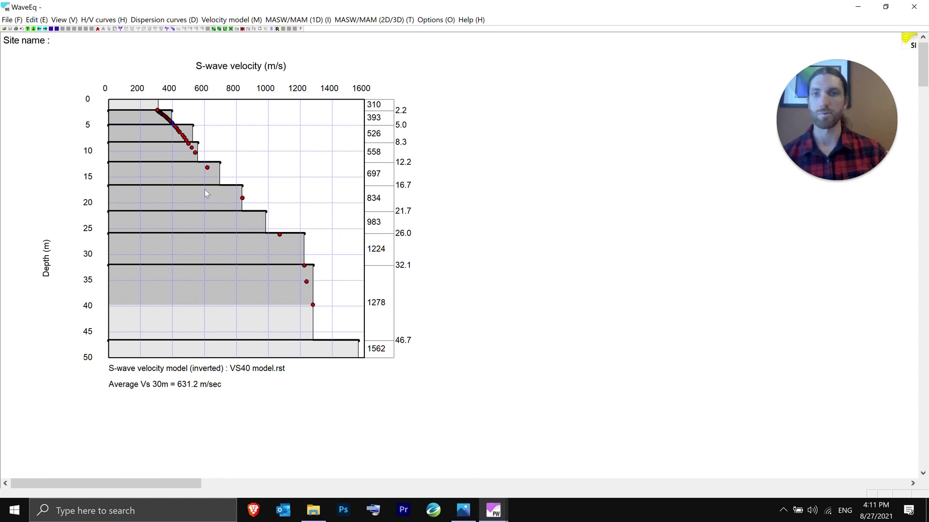
- Save the edited velocity model as "VS40 model final.rst" in the dispersion curves folder
left_click(11, 20)
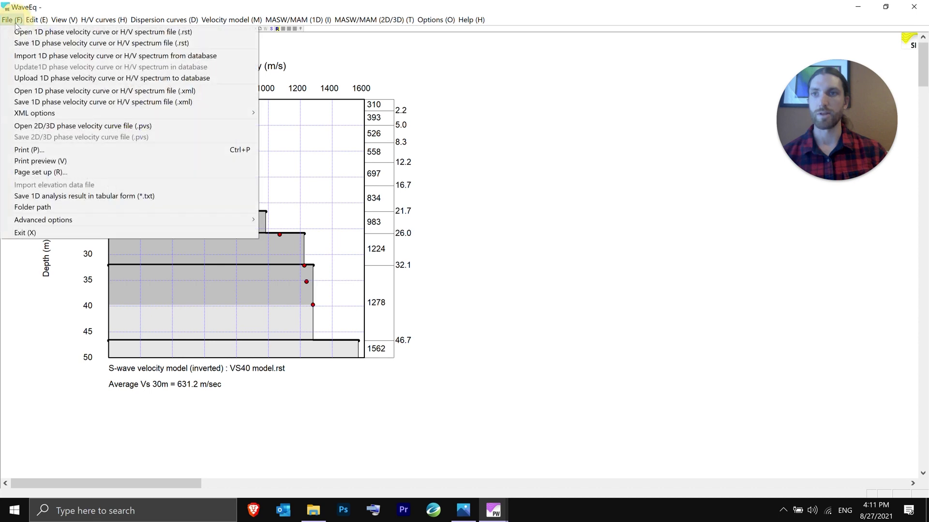
left_click(20, 43)
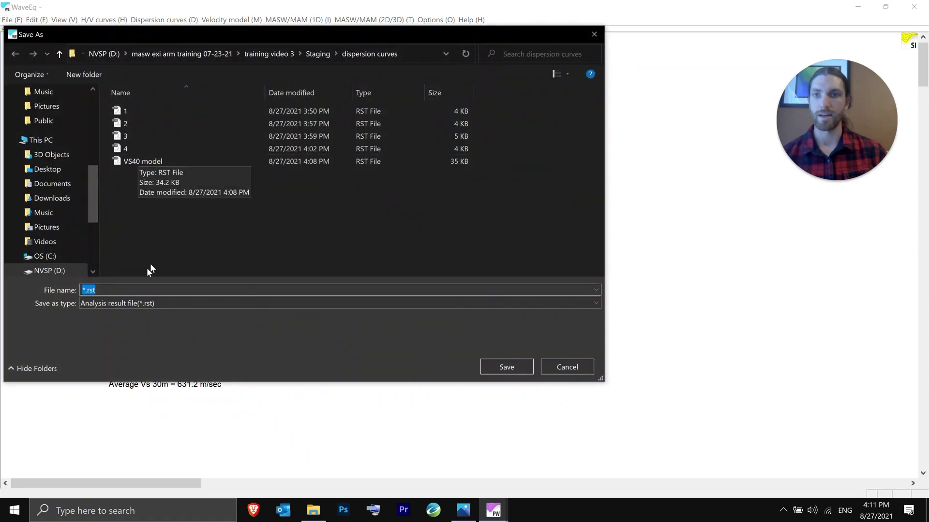
left_click(160, 161)
left_click(143, 289)
left_click(145, 292)
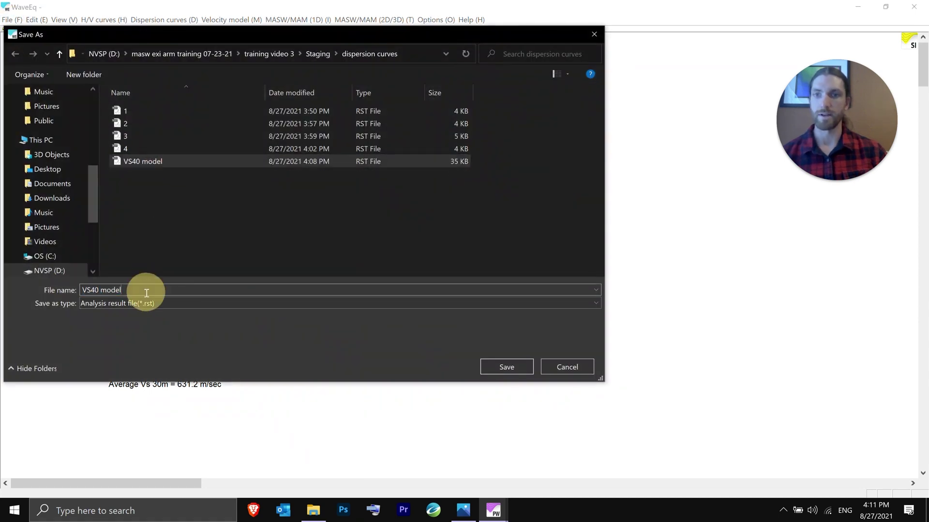
type("f")
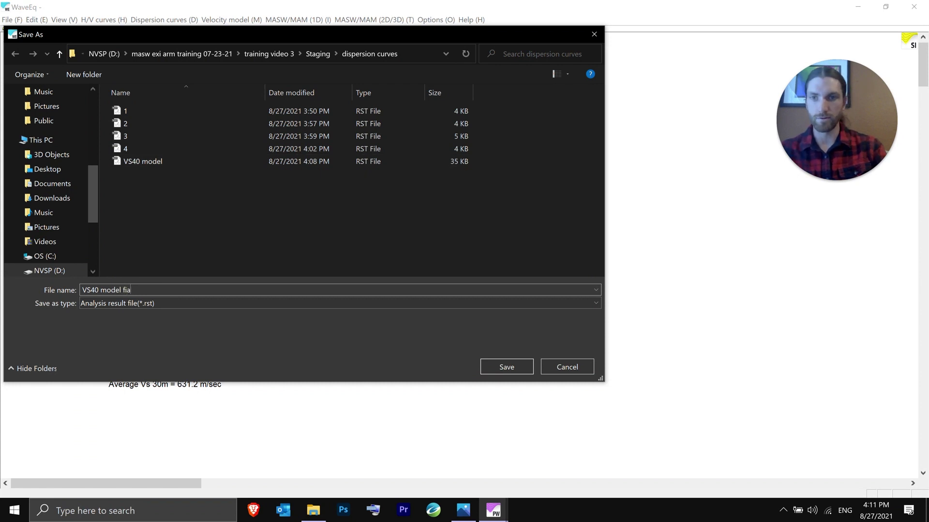
type("inal.rs")
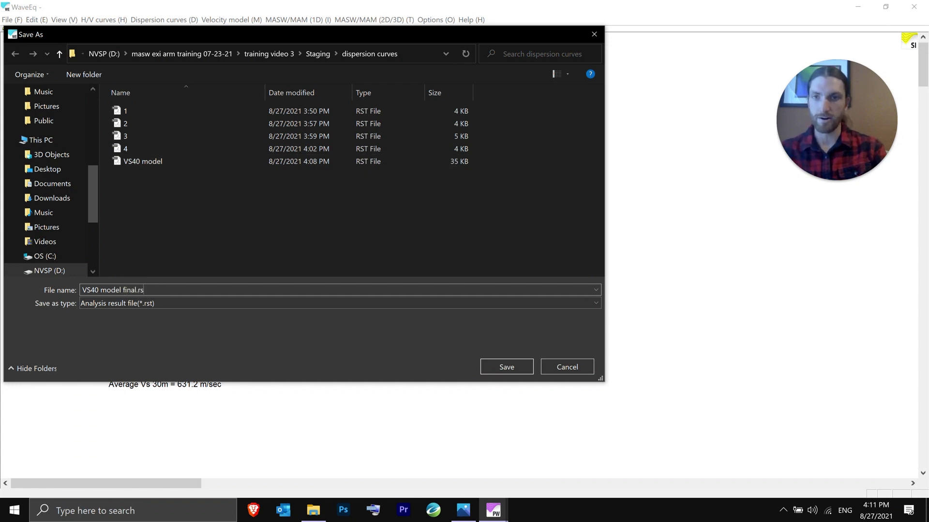
type("t")
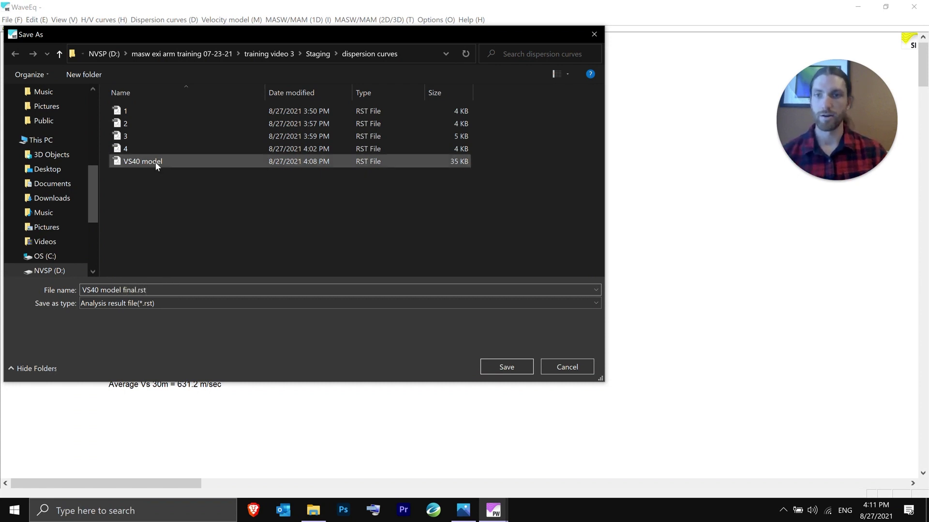
left_click(517, 366)
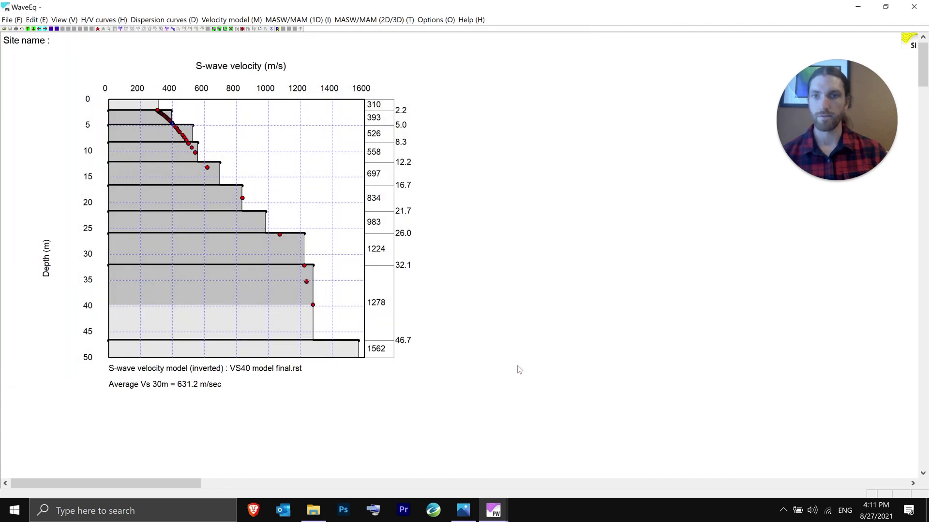